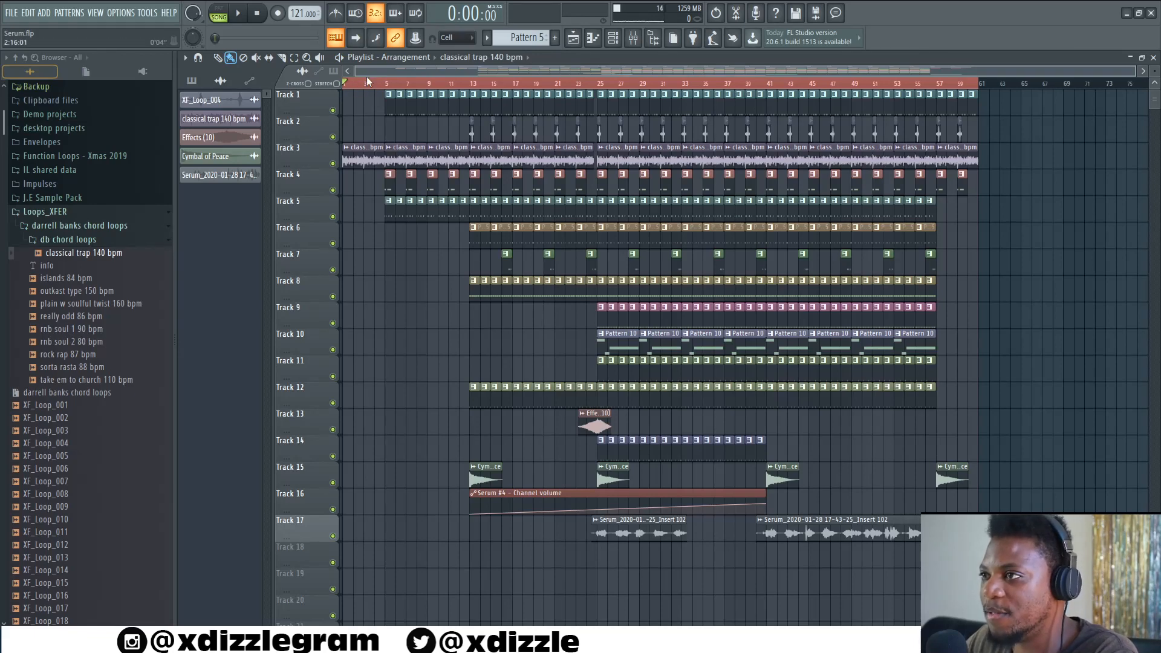
- Start playback of the arrangement from the beginning of the song
scroll(366, 84, "up", 5)
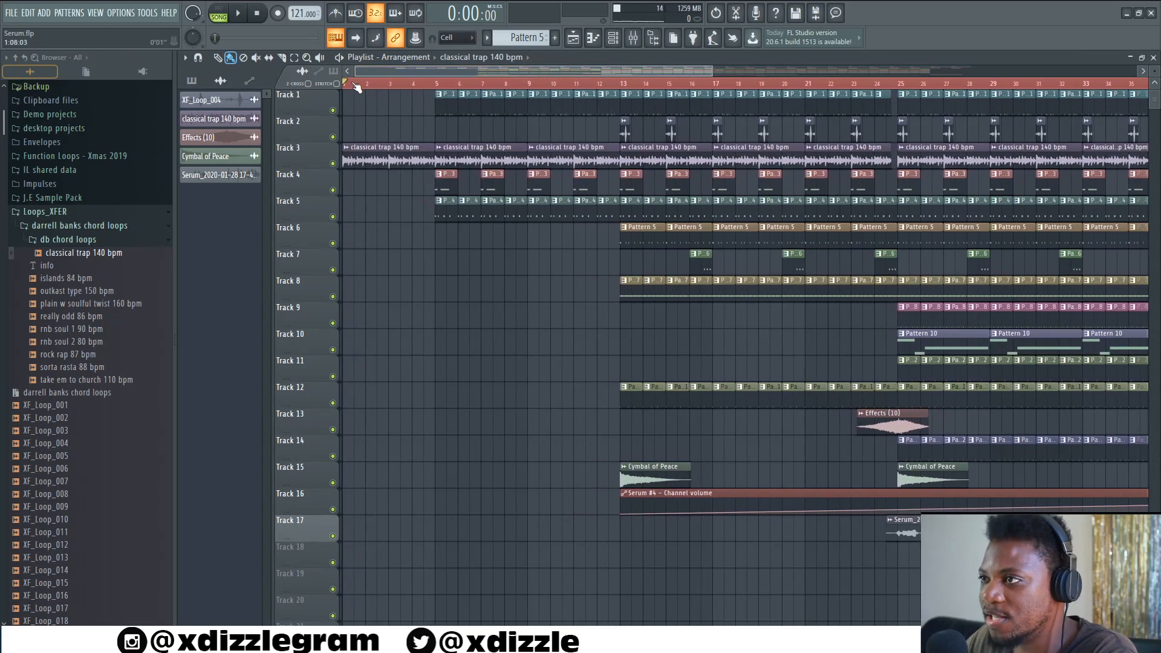
scroll(376, 71, "up", 3)
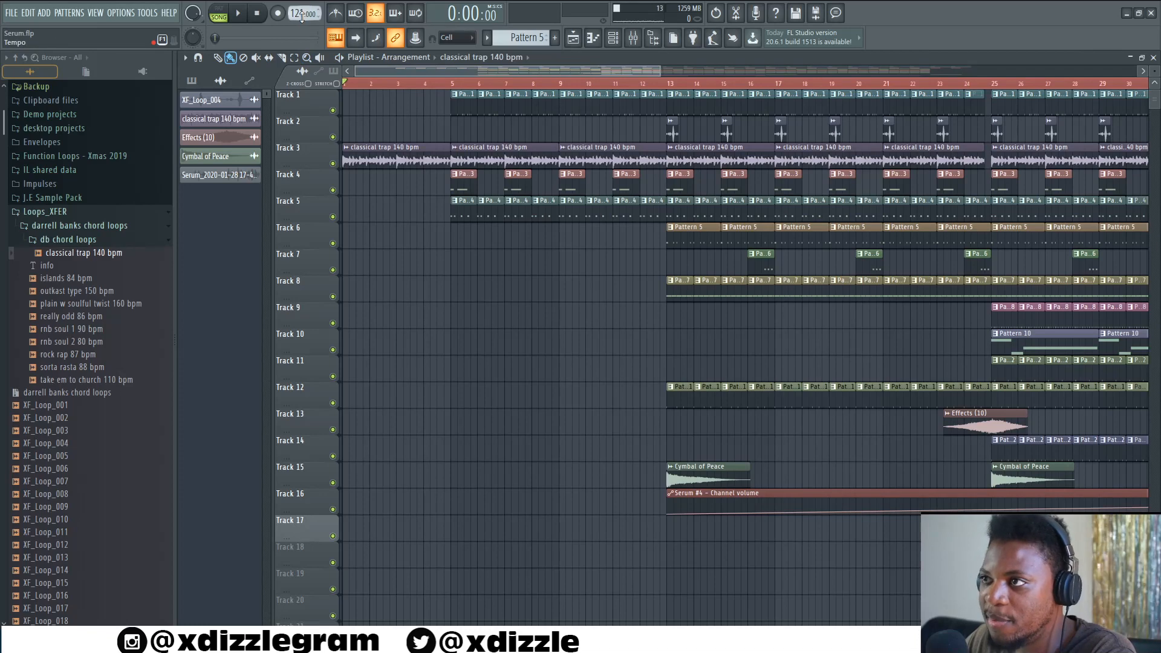
key("space")
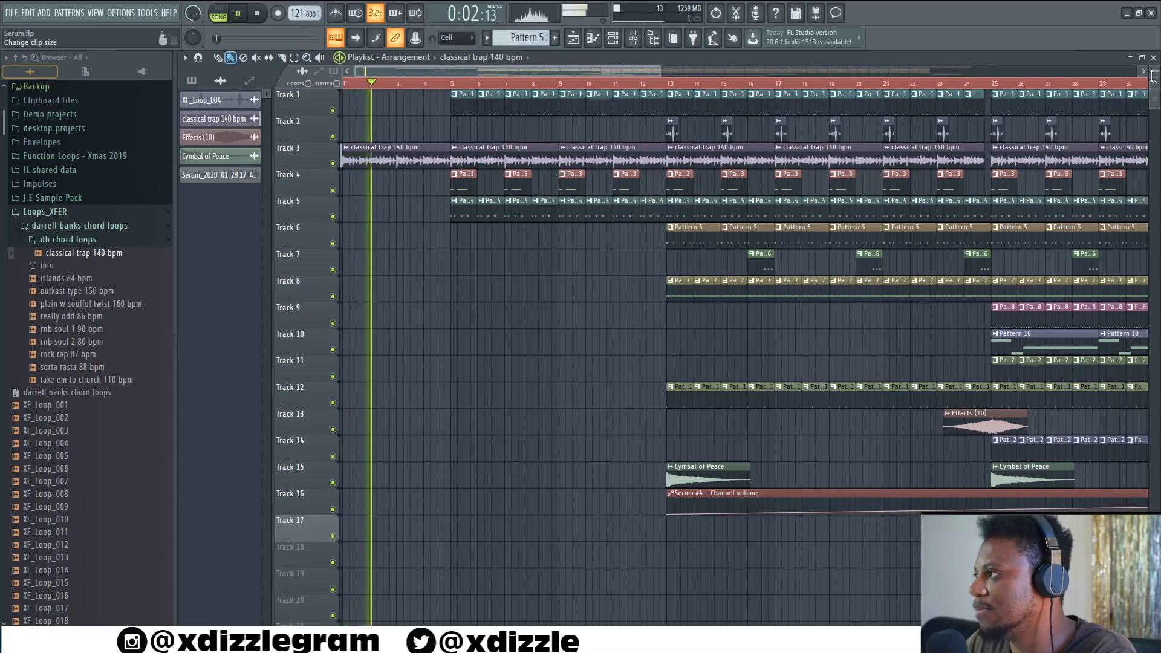
- Enlarge the playlist track heights and stop playback
left_click_drag(1155, 71, 1155, 85)
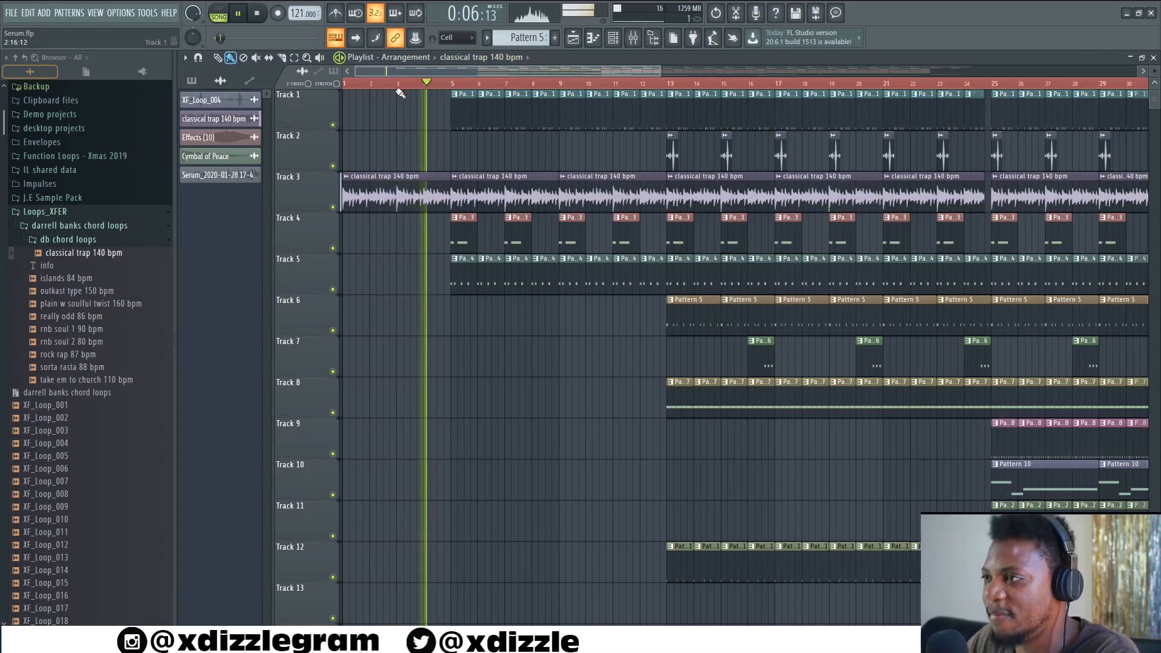
key("space")
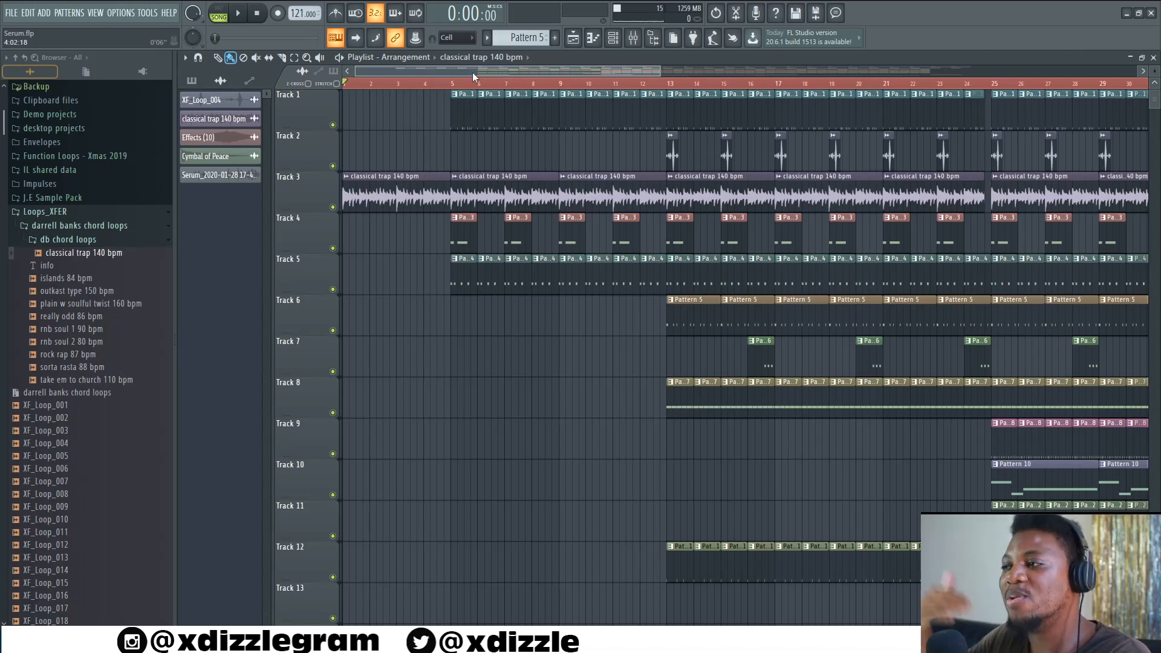
- Play the arrangement from the beginning again and listen through the opening bars
key("space")
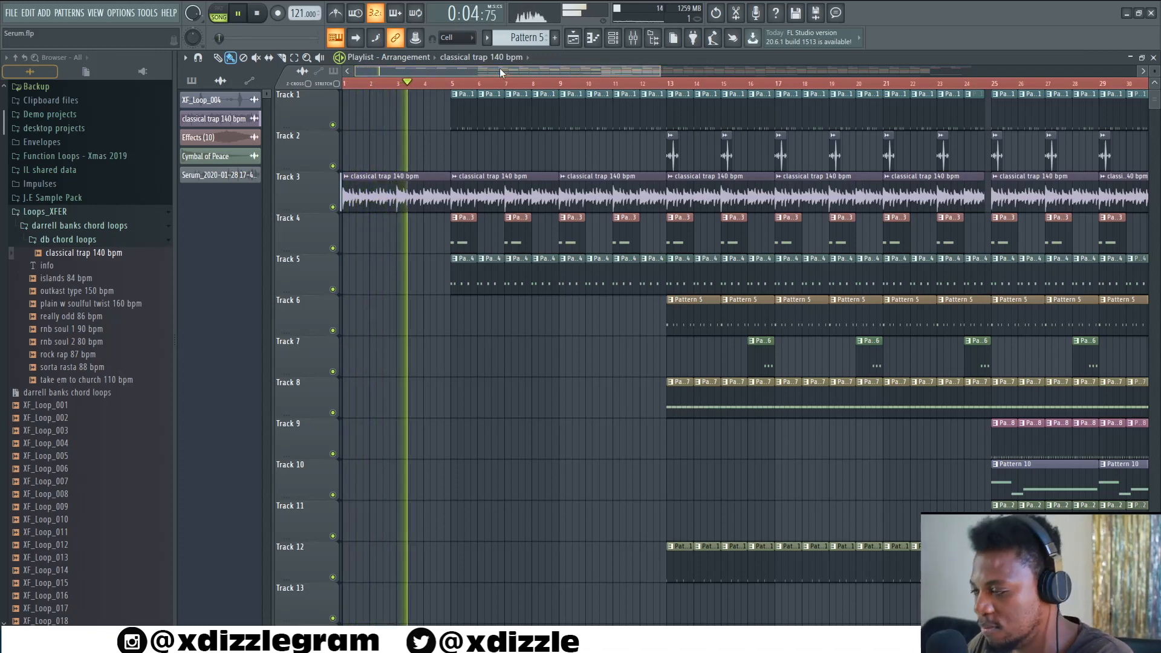
scroll(499, 84, "up", 2)
scroll(504, 84, "down", 3)
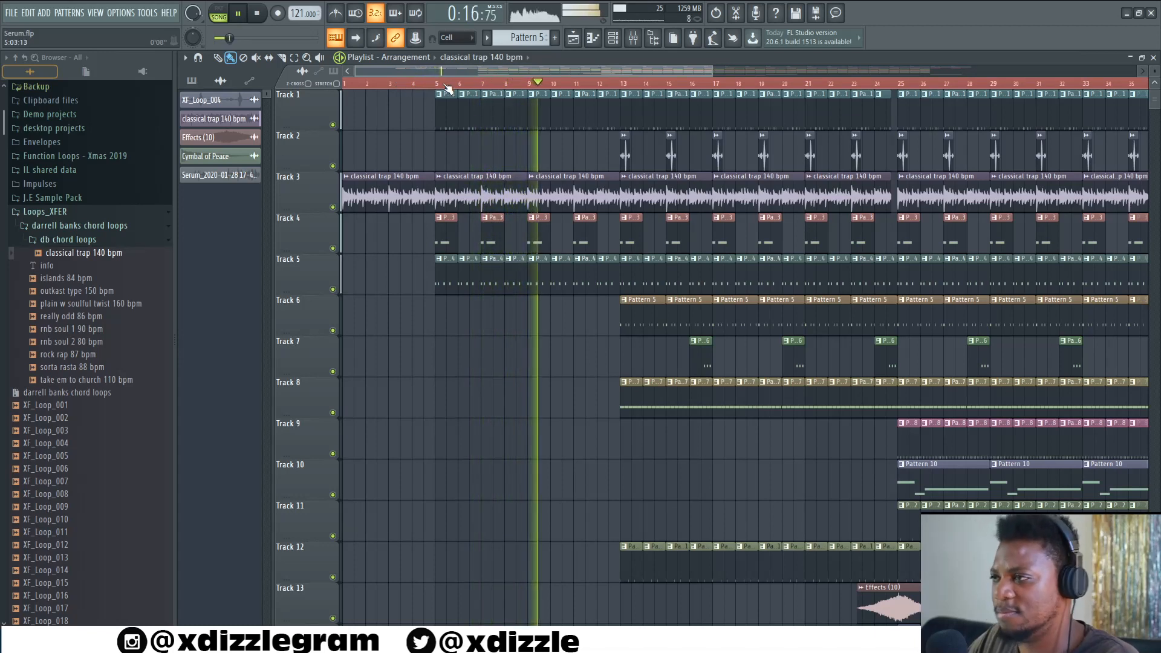
scroll(514, 86, "down", 1)
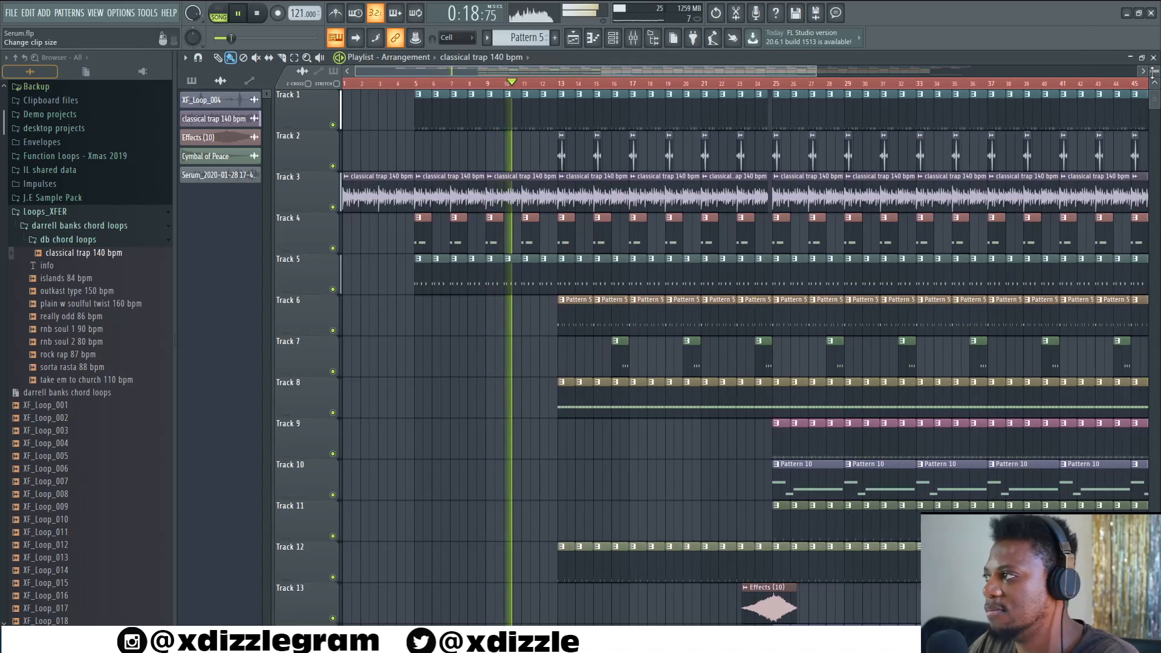
scroll(1154, 72, "down", 1)
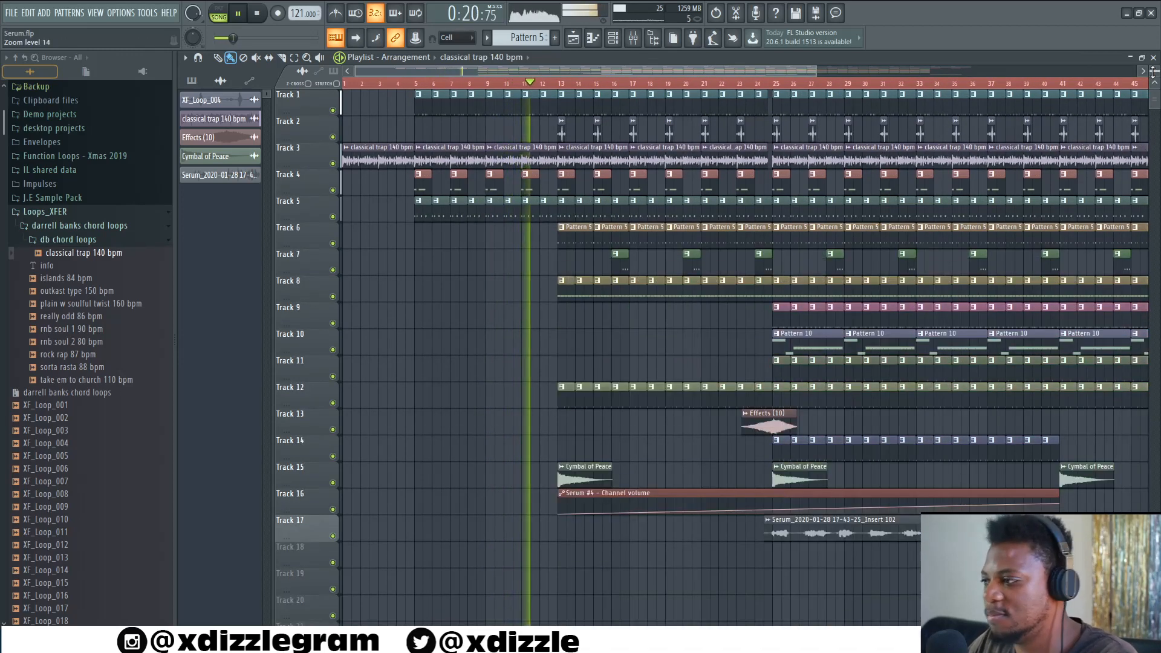
- Listen to the arrangement with Track 17 muted, then unmute Track 17
left_click(333, 536)
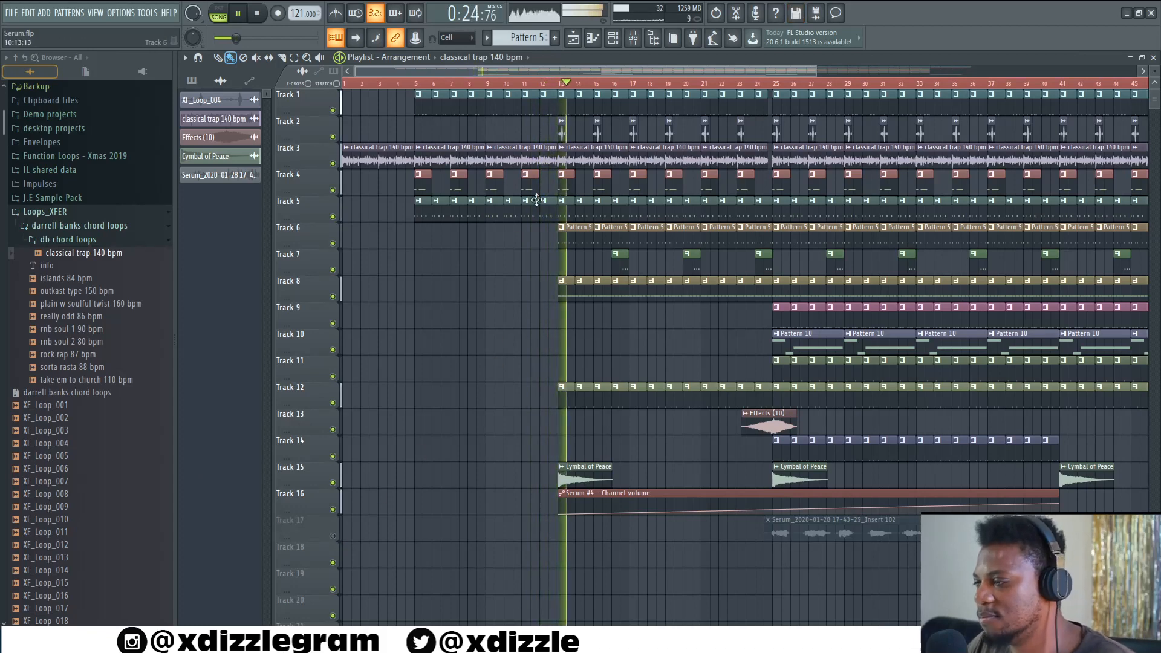
left_click_drag(565, 71, 607, 70)
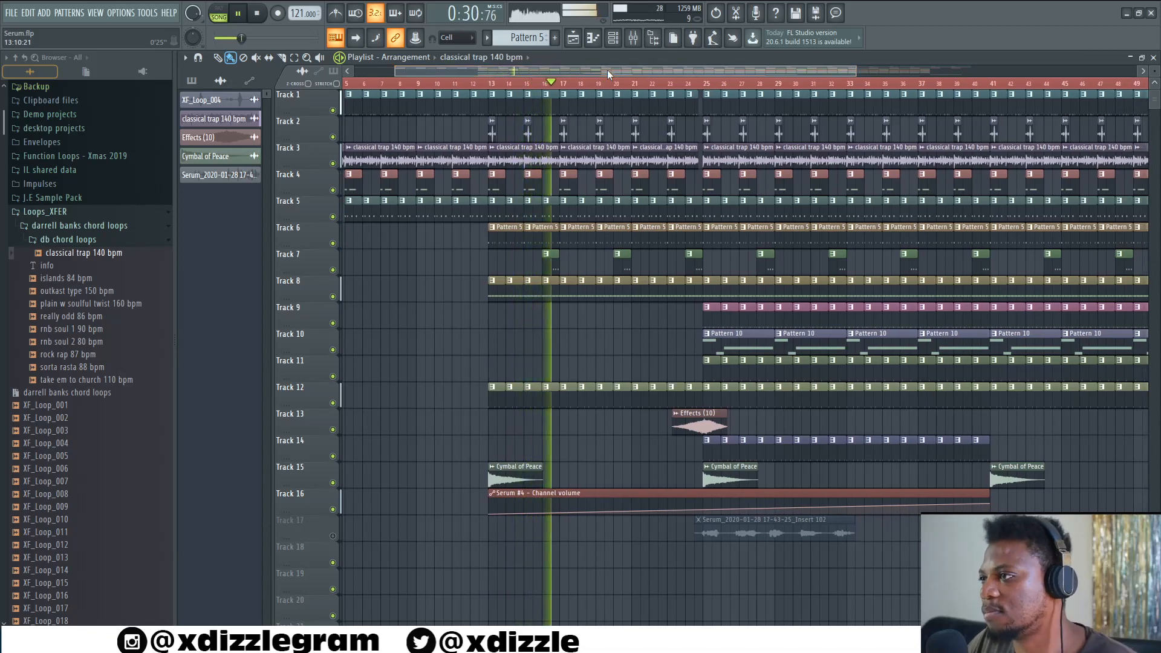
scroll(598, 81, "up", 6)
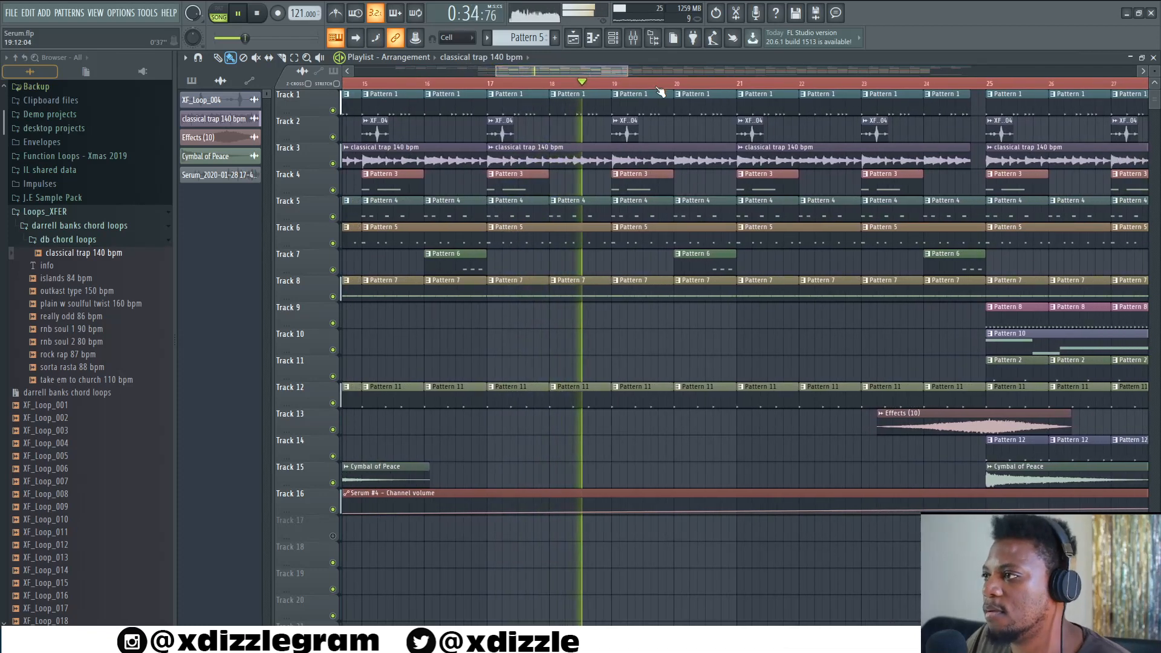
scroll(635, 92, "down", 3)
left_click_drag(652, 71, 675, 71)
left_click(333, 536)
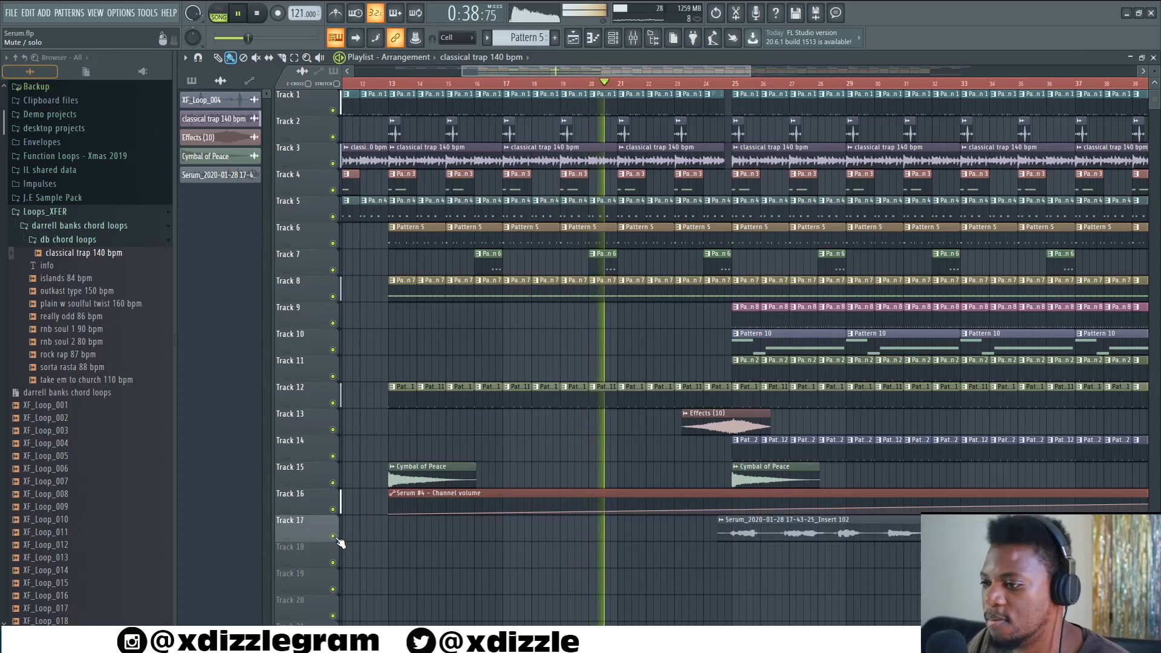
- Listen further into the arrangement and stop playback
left_click_drag(673, 71, 690, 71)
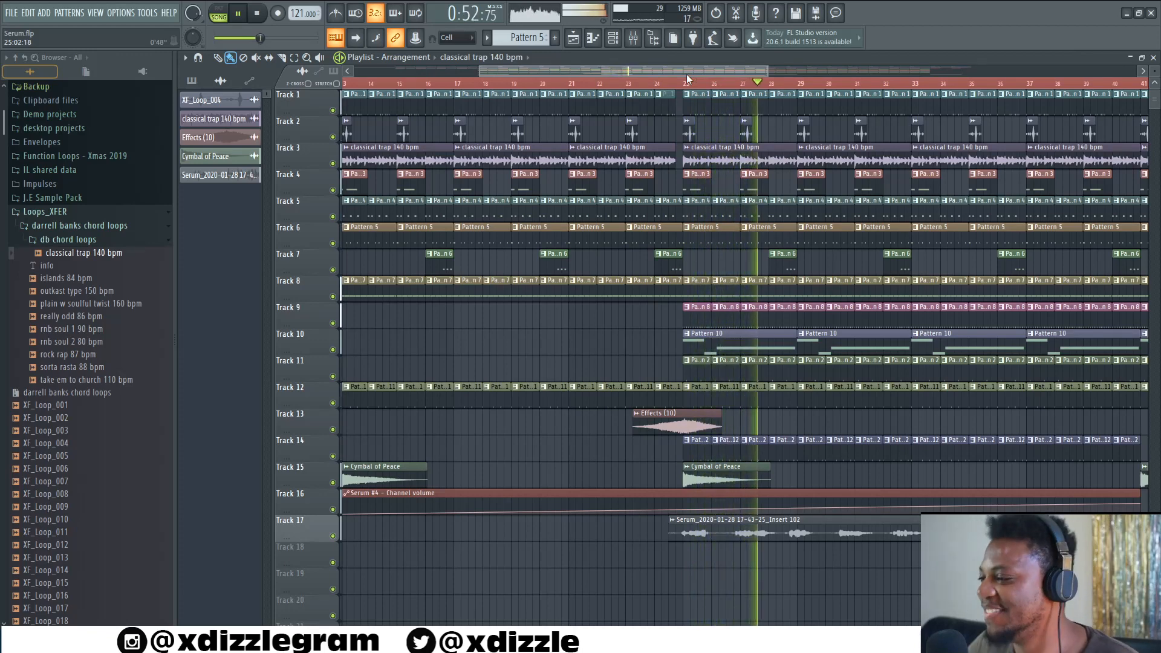
scroll(700, 90, "down", 4)
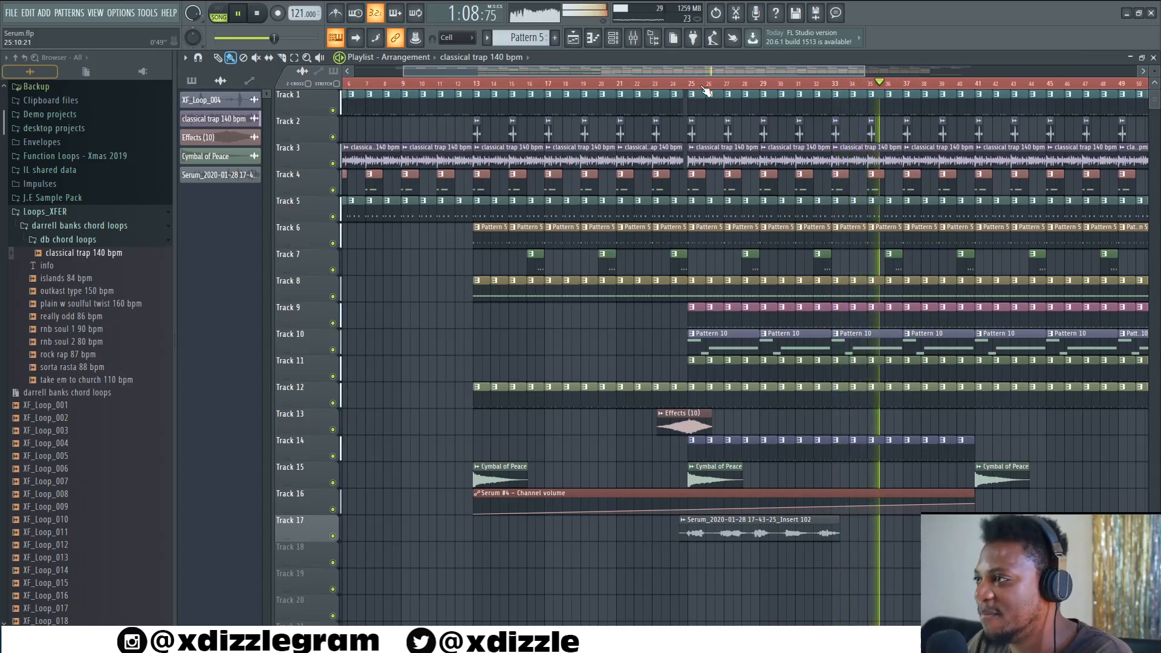
key("space")
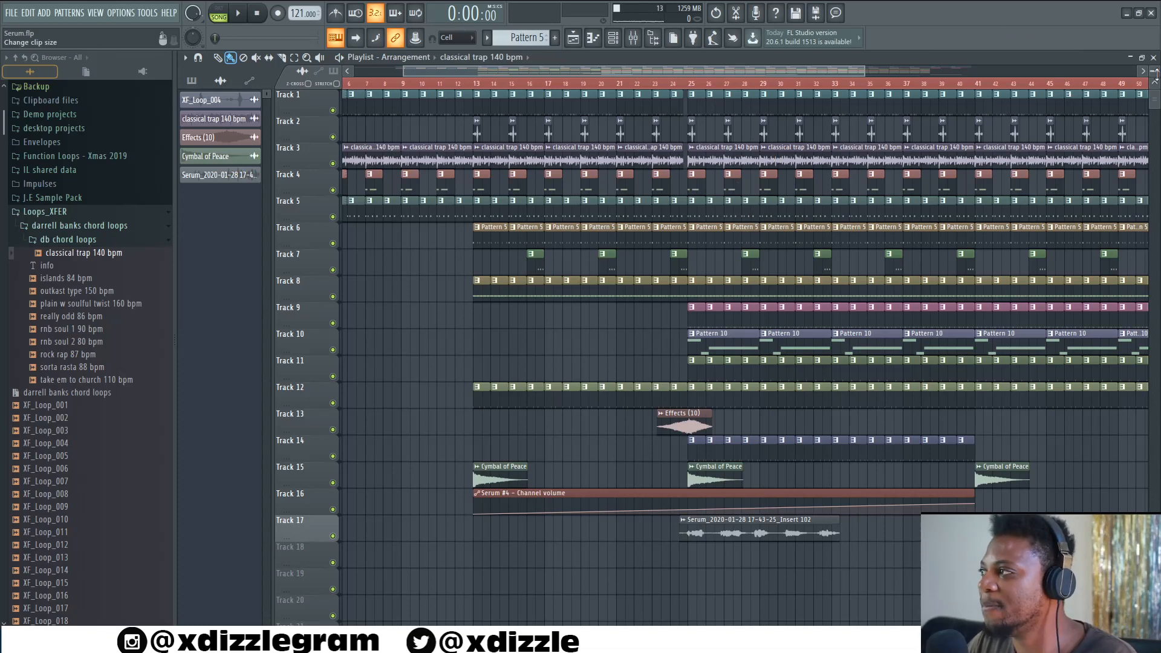
- Examine the arranged patterns and clips across the playlist tracks
scroll(1151, 72, "up", 2)
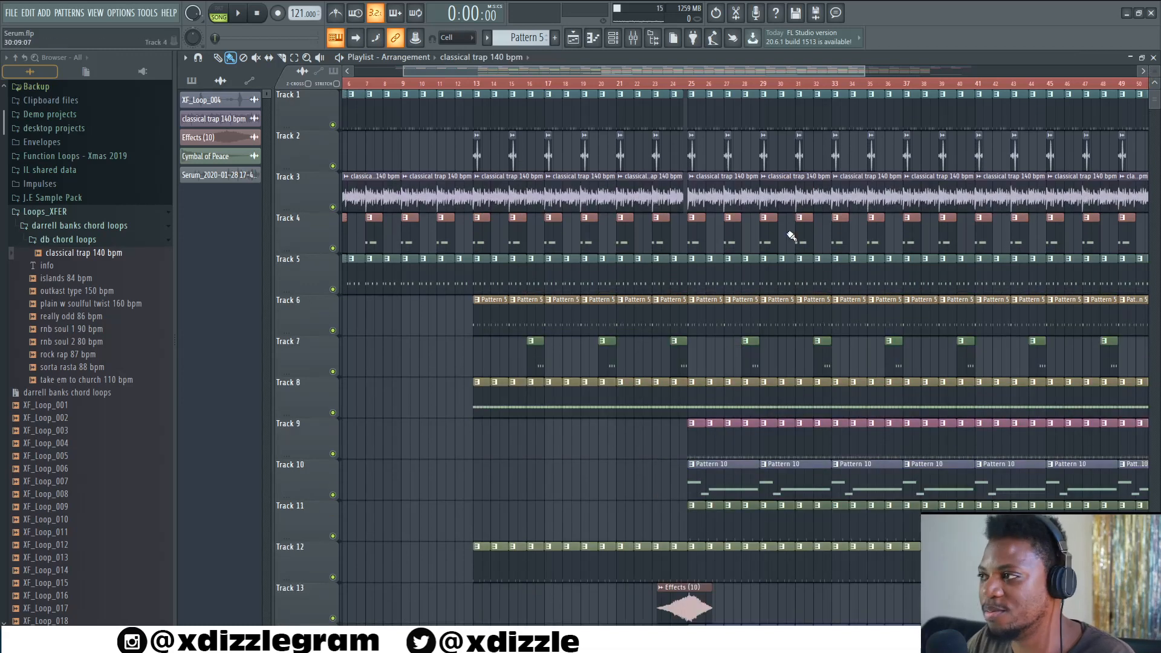
scroll(786, 237, "down", 6)
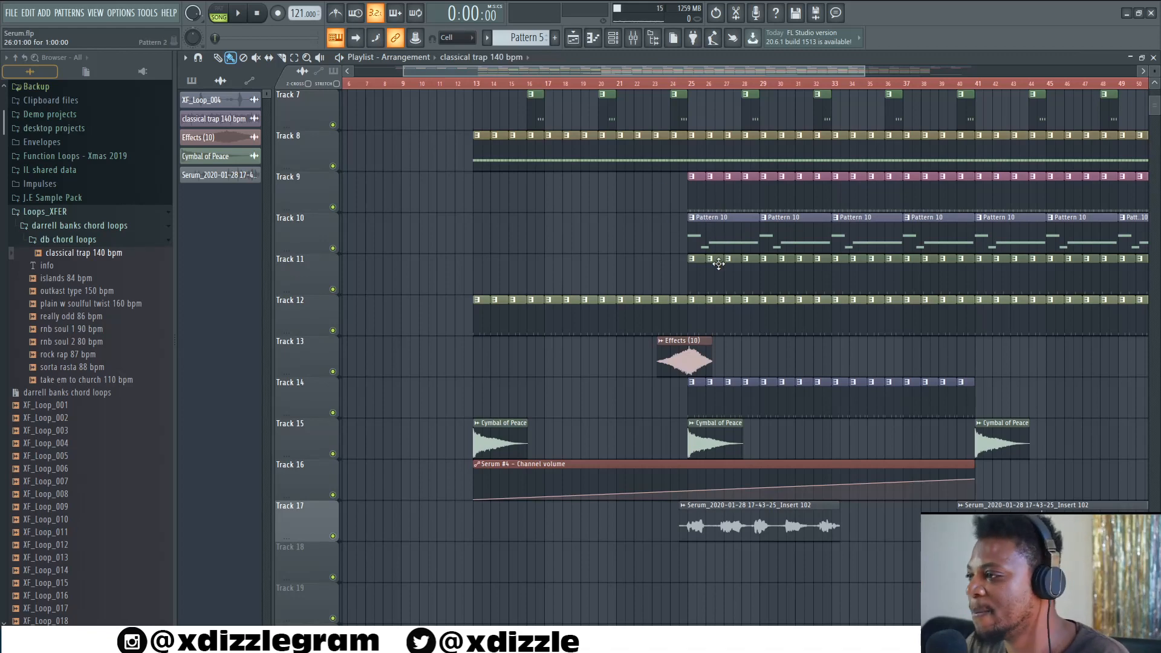
scroll(781, 234, "up", 6)
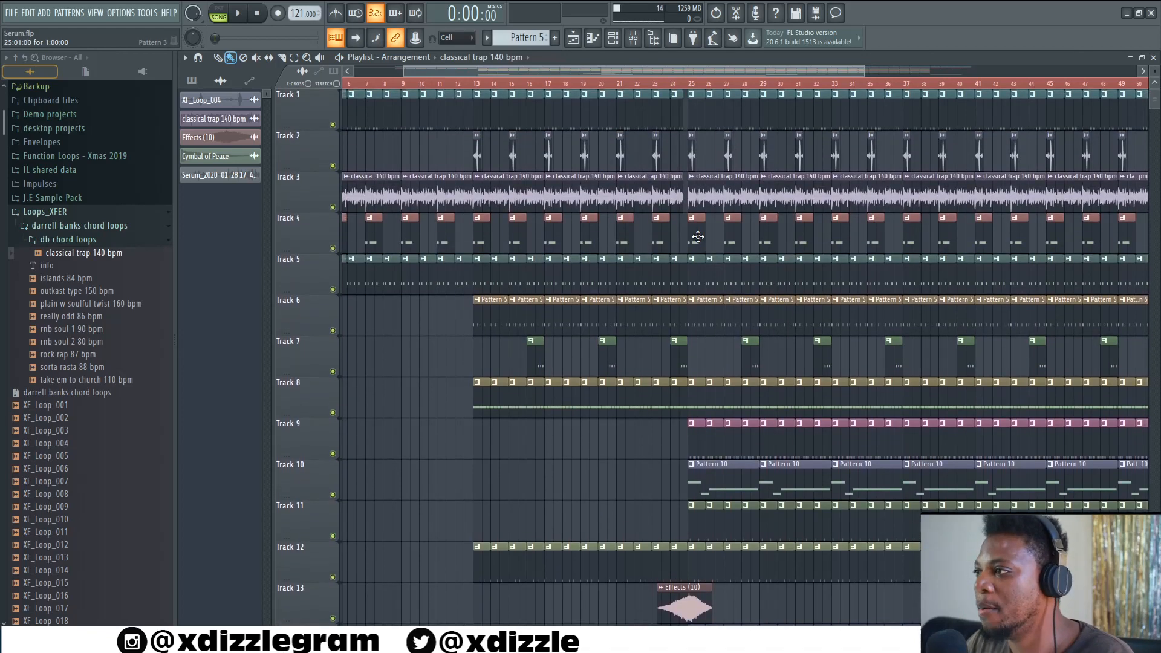
scroll(475, 86, "up", 8)
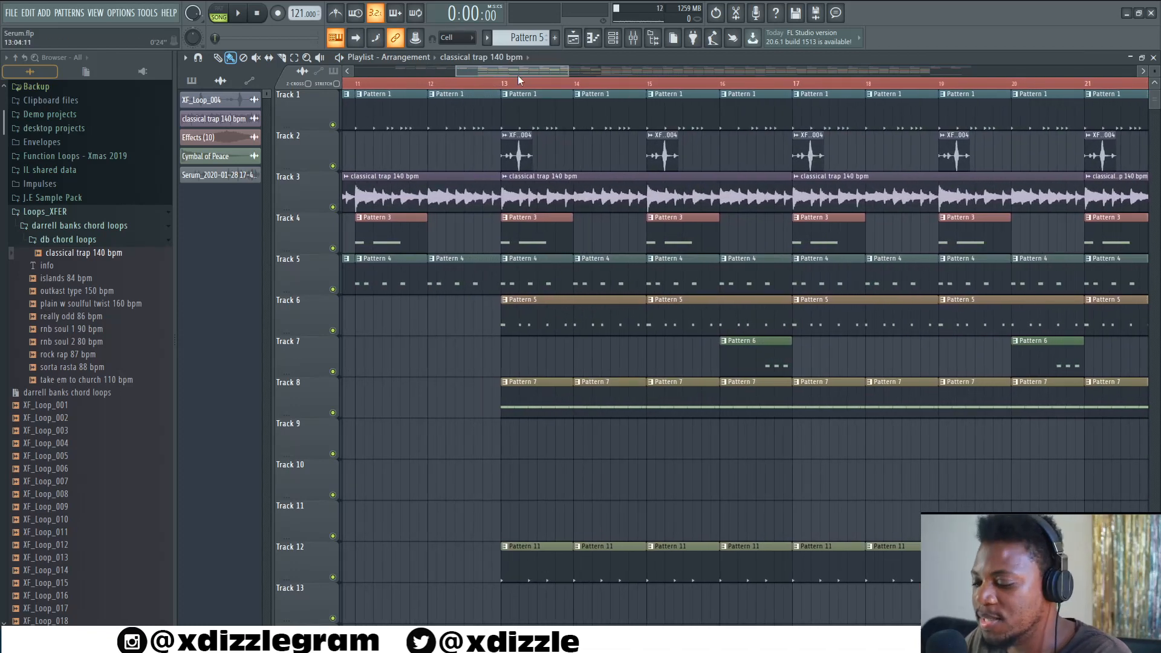
scroll(513, 86, "down", 5)
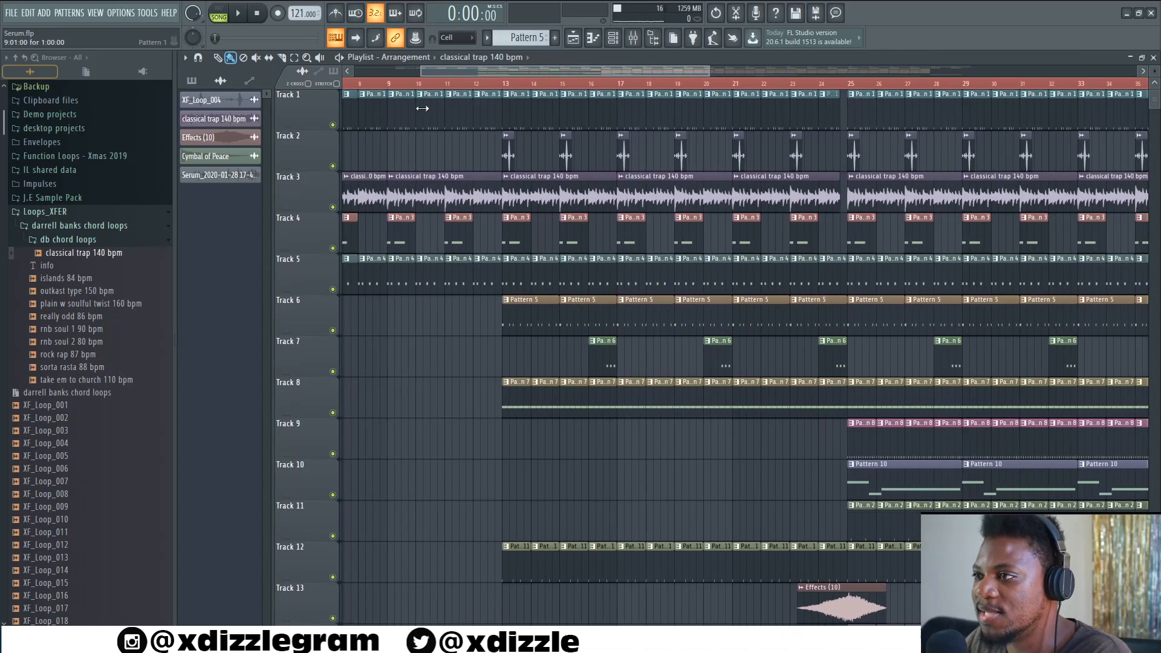
scroll(538, 89, "up", 4)
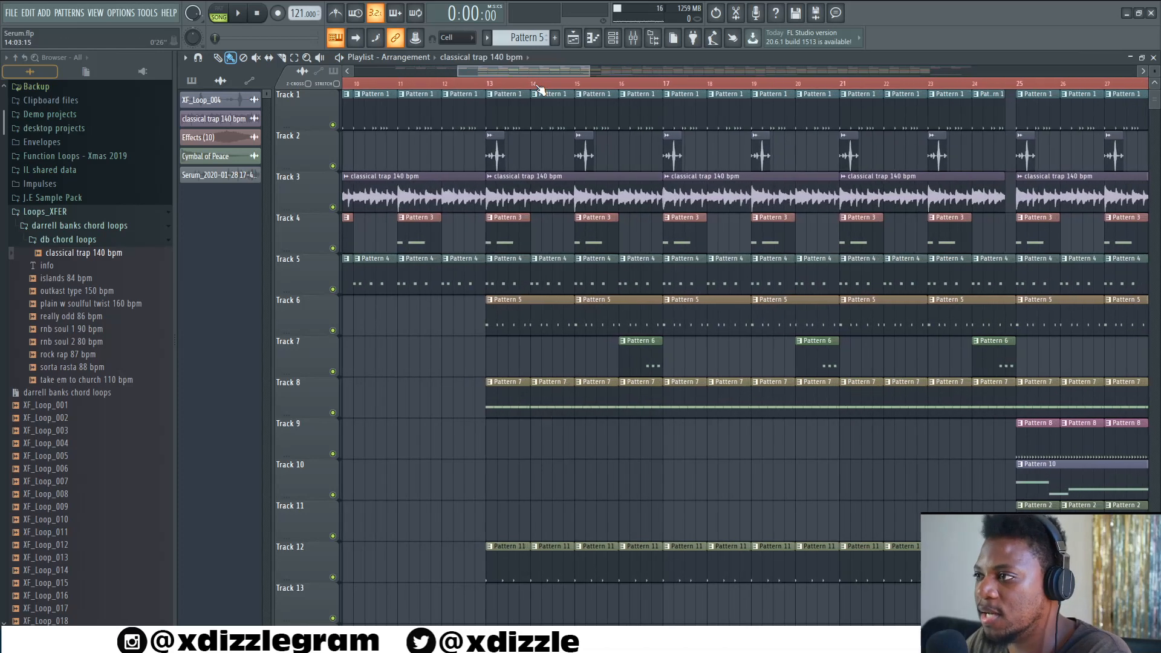
- Preview the classical trap 140 bpm loop in the browser and set the song position to bar 13
left_click(85, 254)
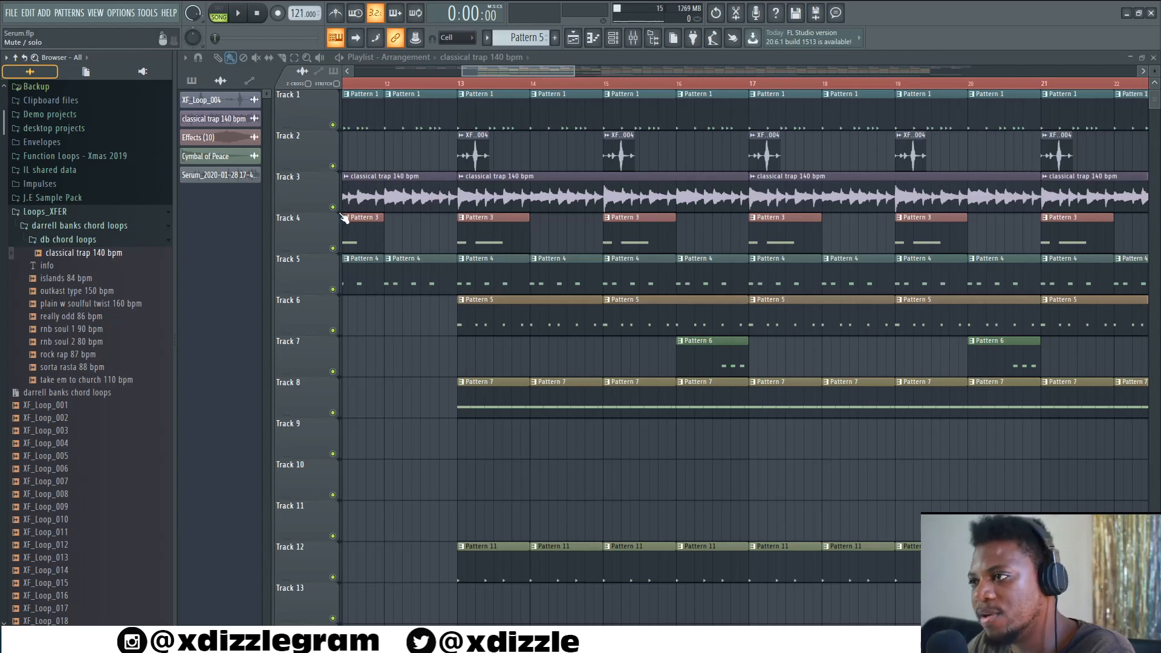
scroll(488, 100, "up", 2)
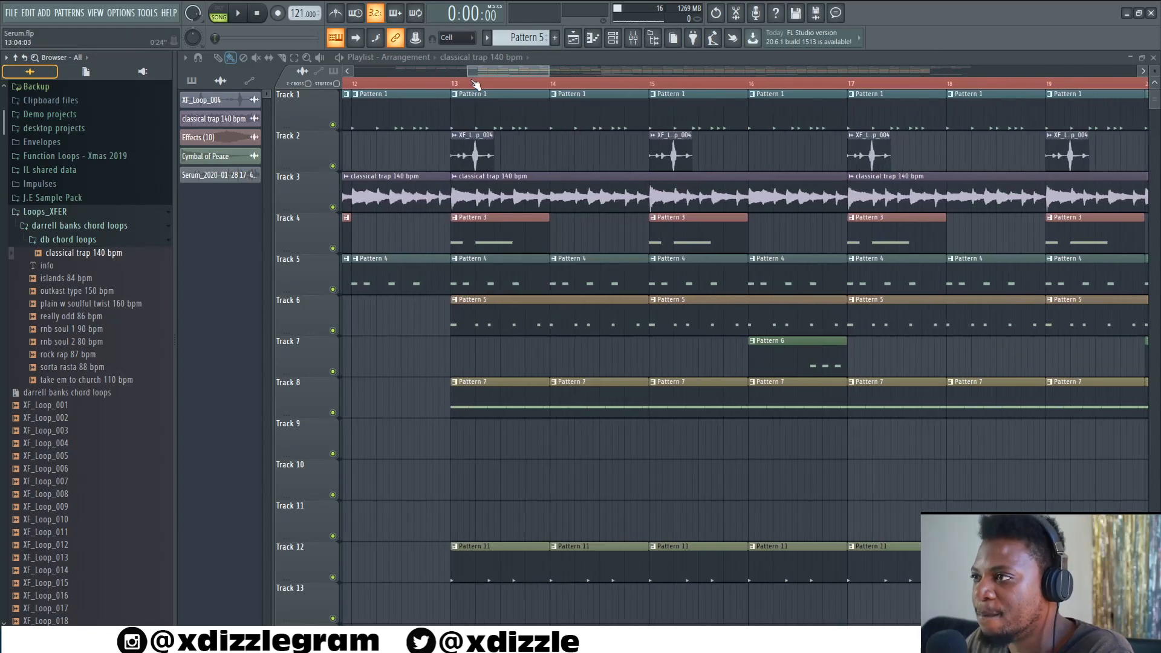
left_click(453, 83)
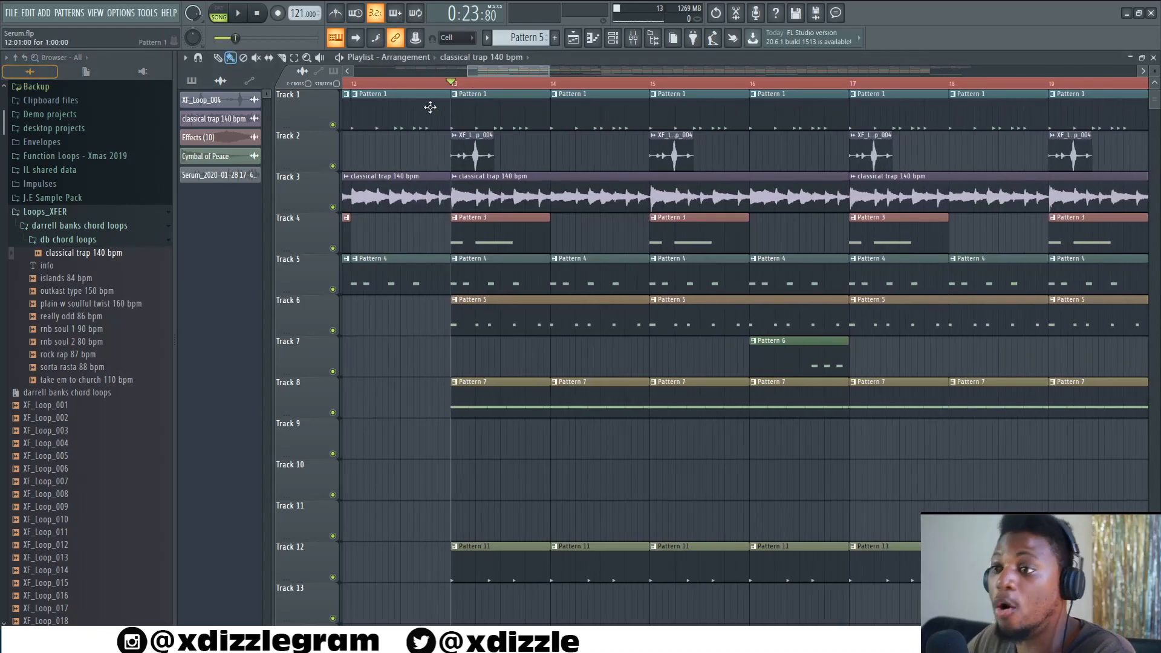
- Place the classical trap 140 bpm loop on Track 19 and delete it again
scroll(521, 86, "down", 10)
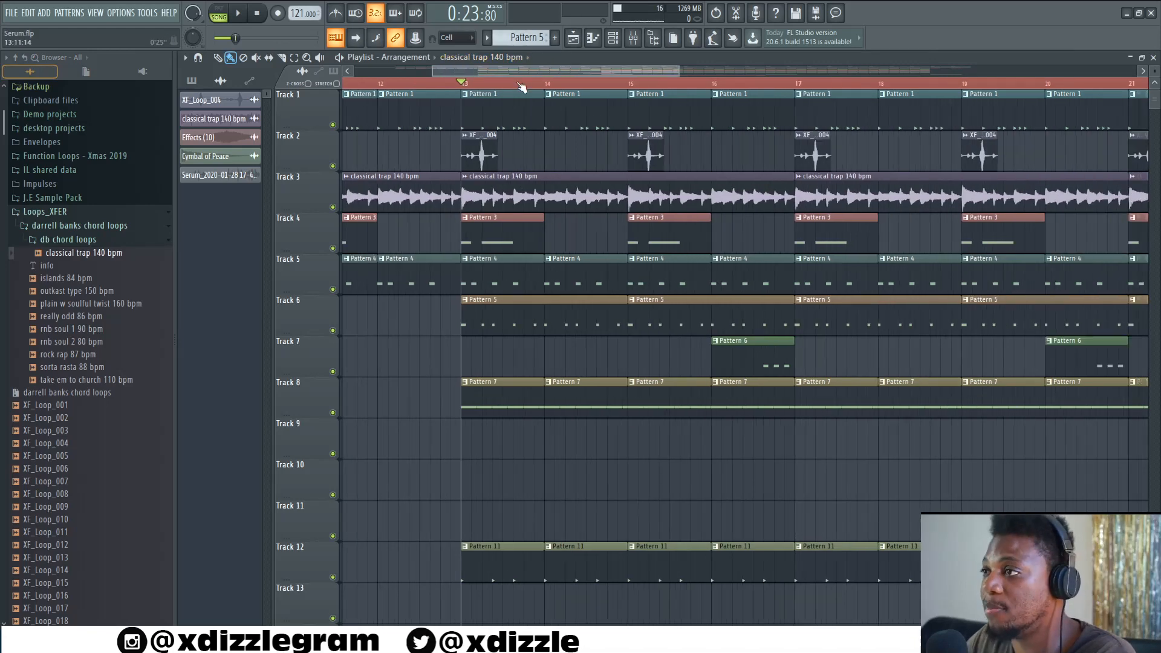
scroll(603, 454, "down", 6)
scroll(601, 447, "down", 4)
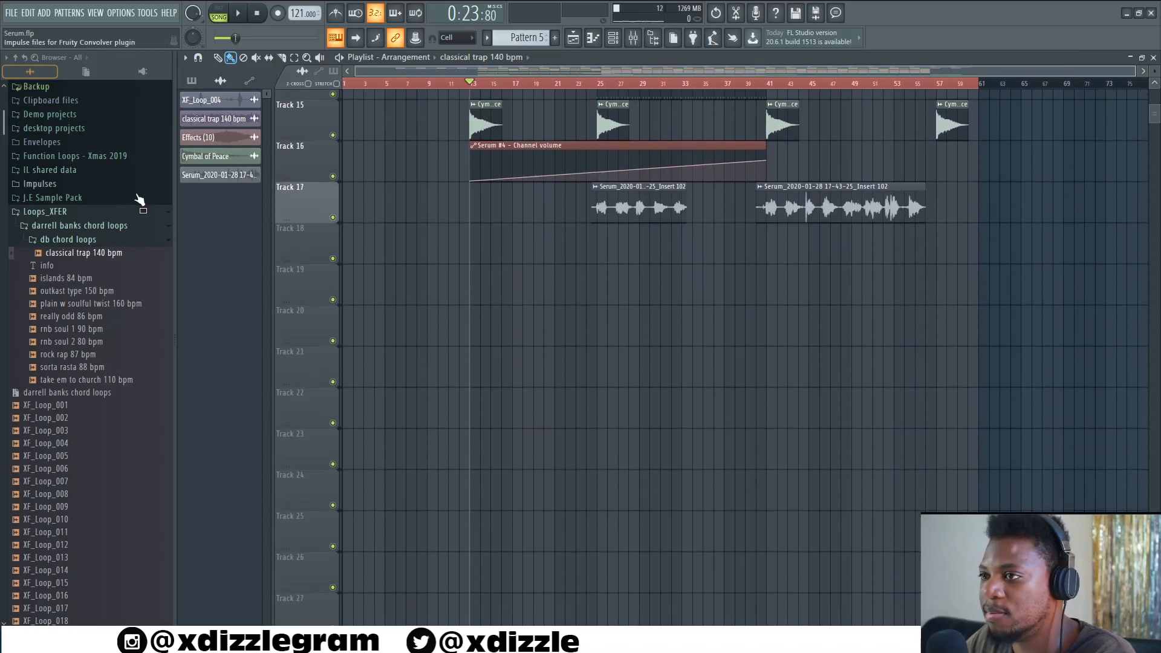
left_click(525, 275)
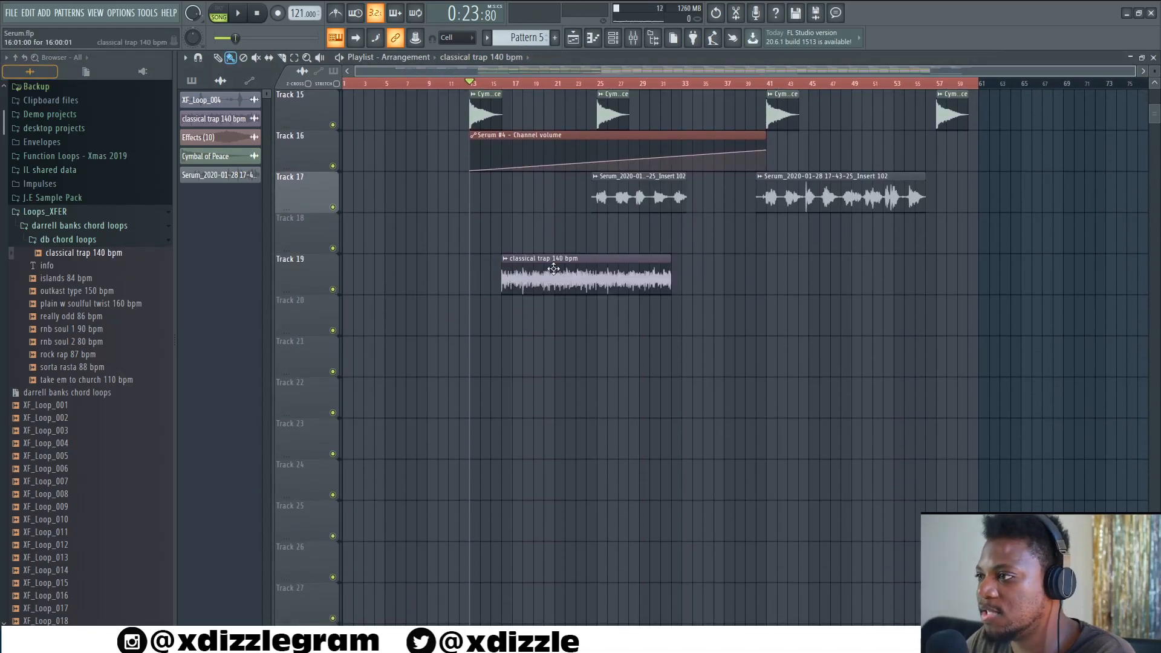
scroll(510, 74, "up", 5)
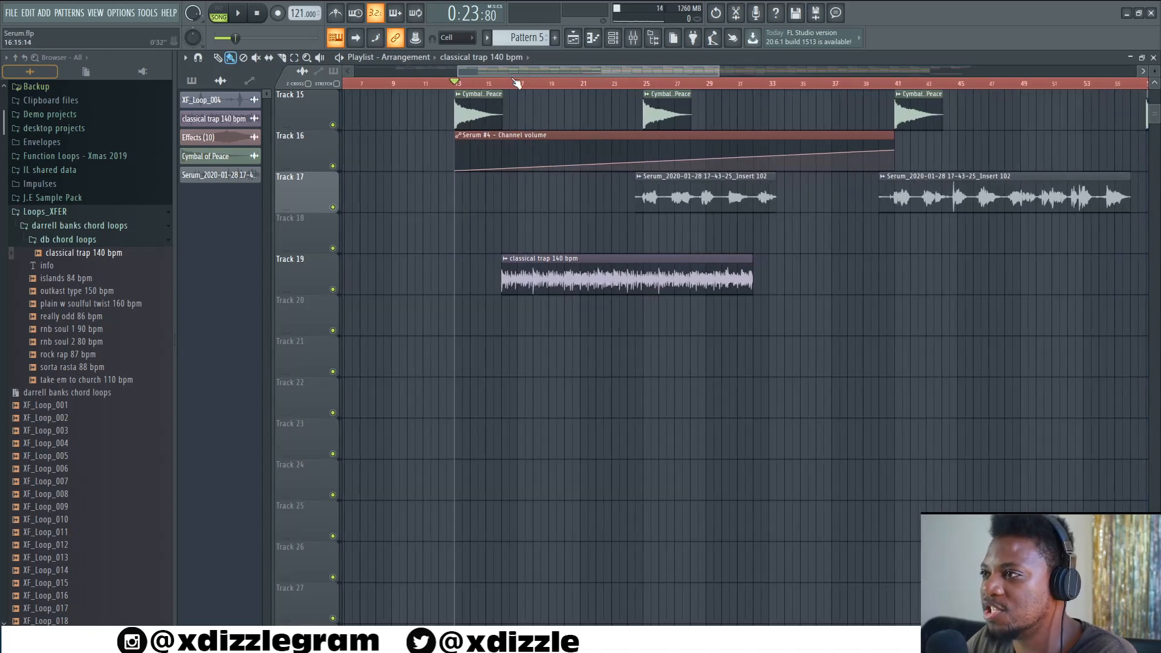
right_click(614, 266)
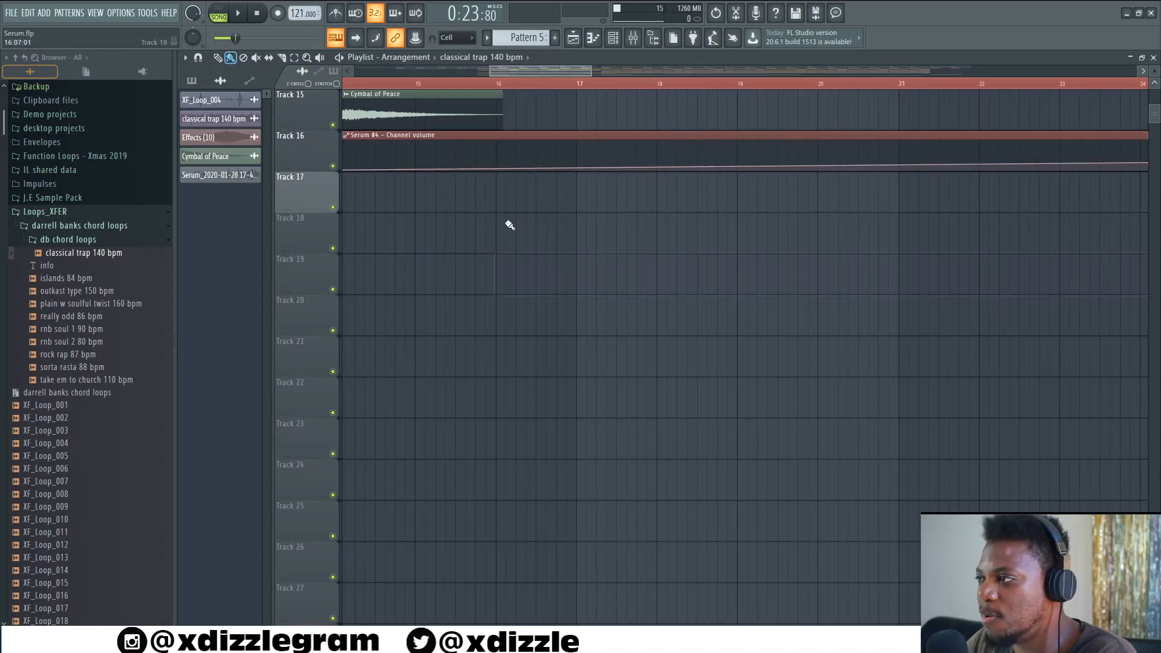
- Play the arrangement from bar 13 and stop playback after a few bars
scroll(511, 226, "up", 8)
scroll(517, 95, "down", 3)
scroll(517, 96, "up", 2)
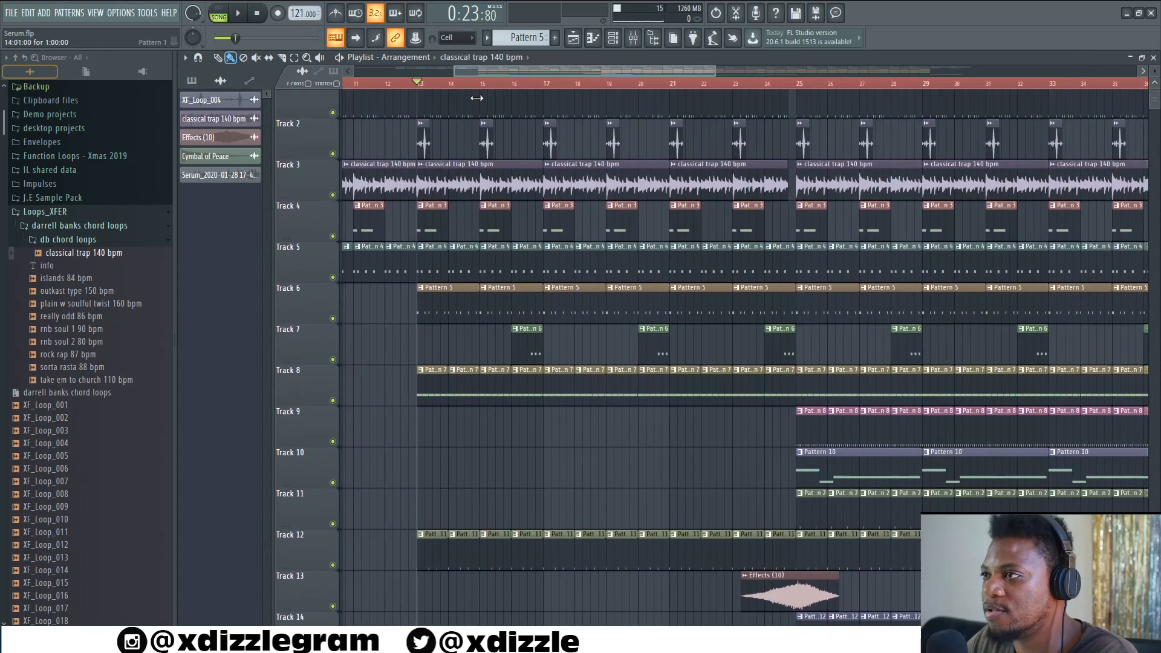
scroll(1154, 71, "down", 2)
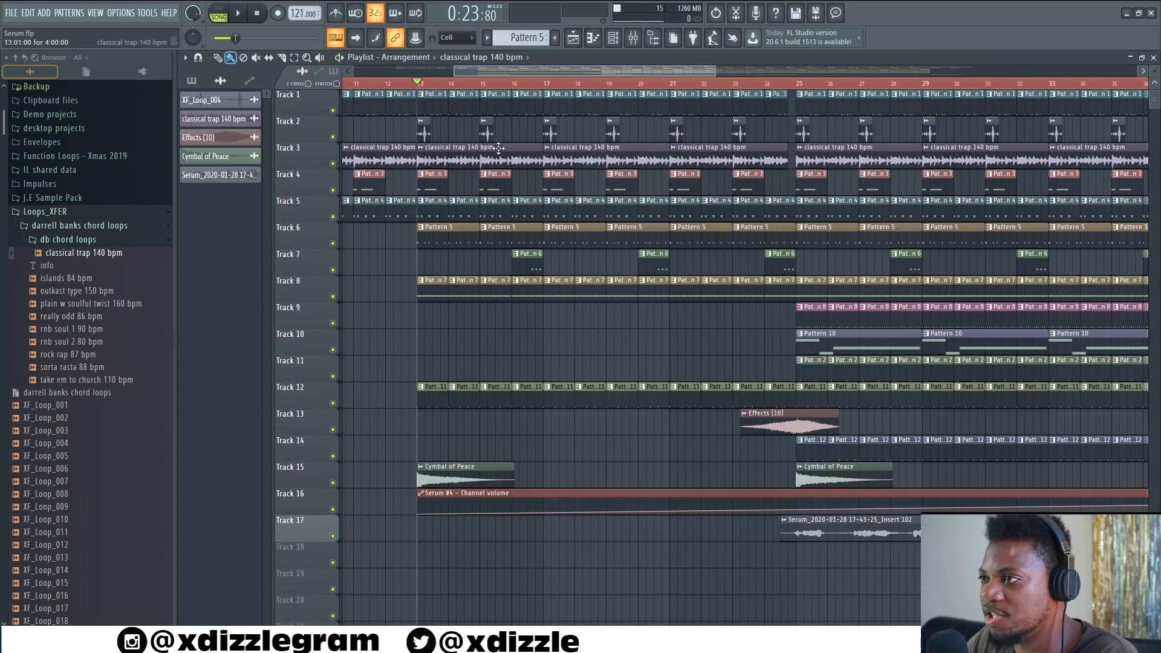
key("space")
scroll(503, 67, "up", 2)
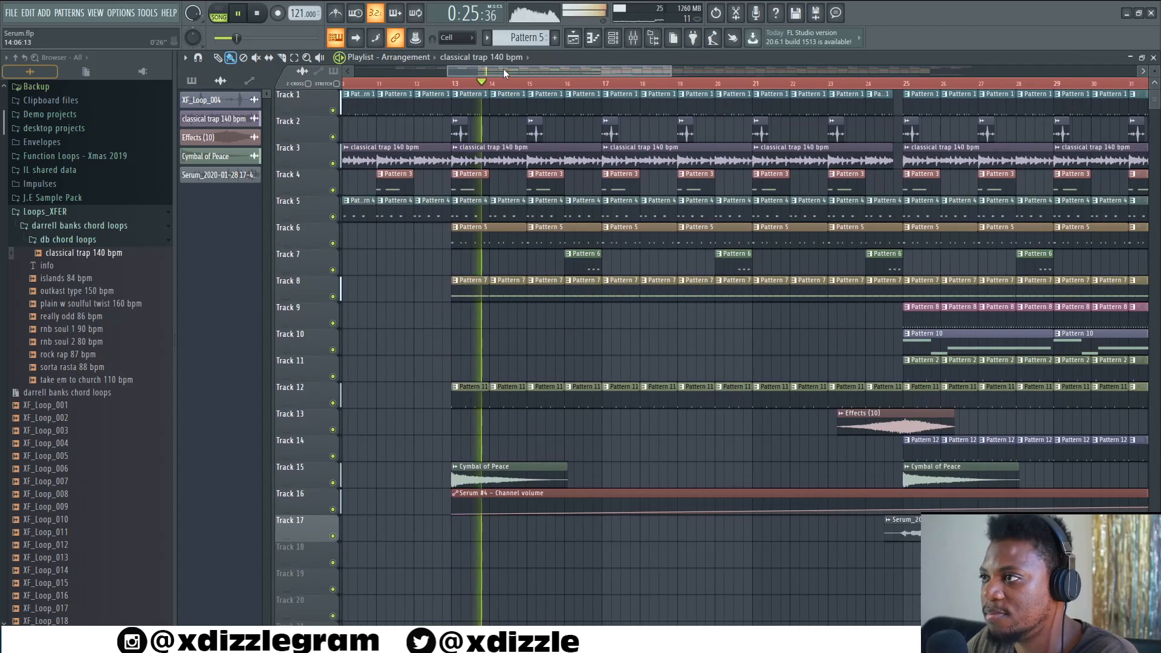
scroll(503, 67, "up", 2)
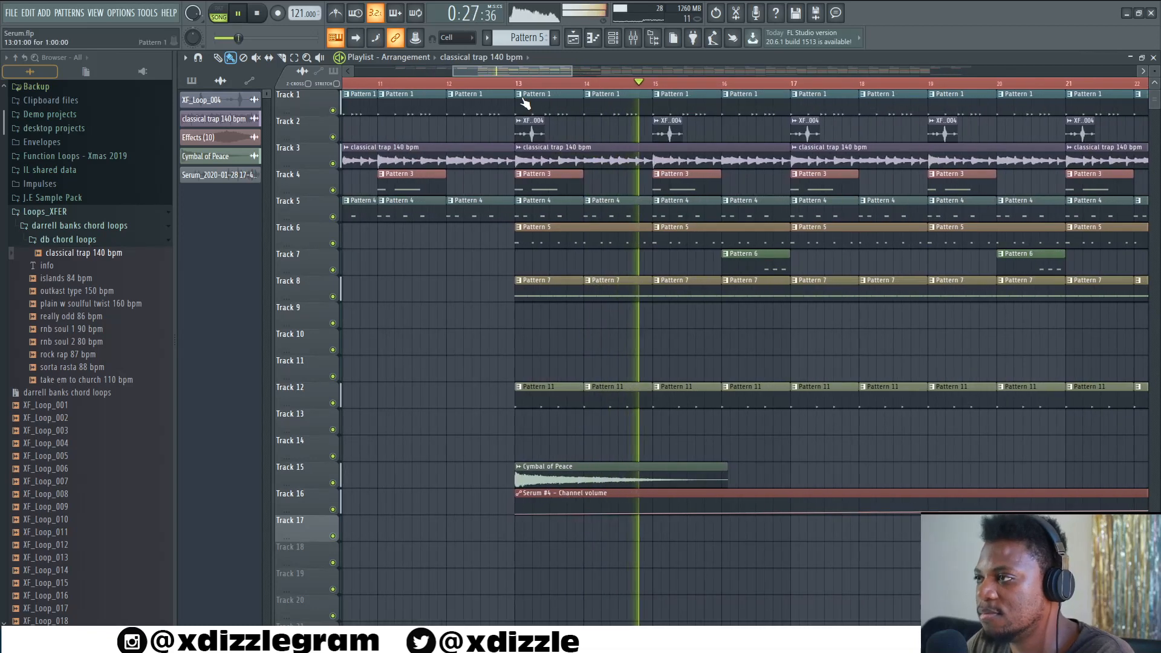
key("space")
scroll(530, 100, "up", 2)
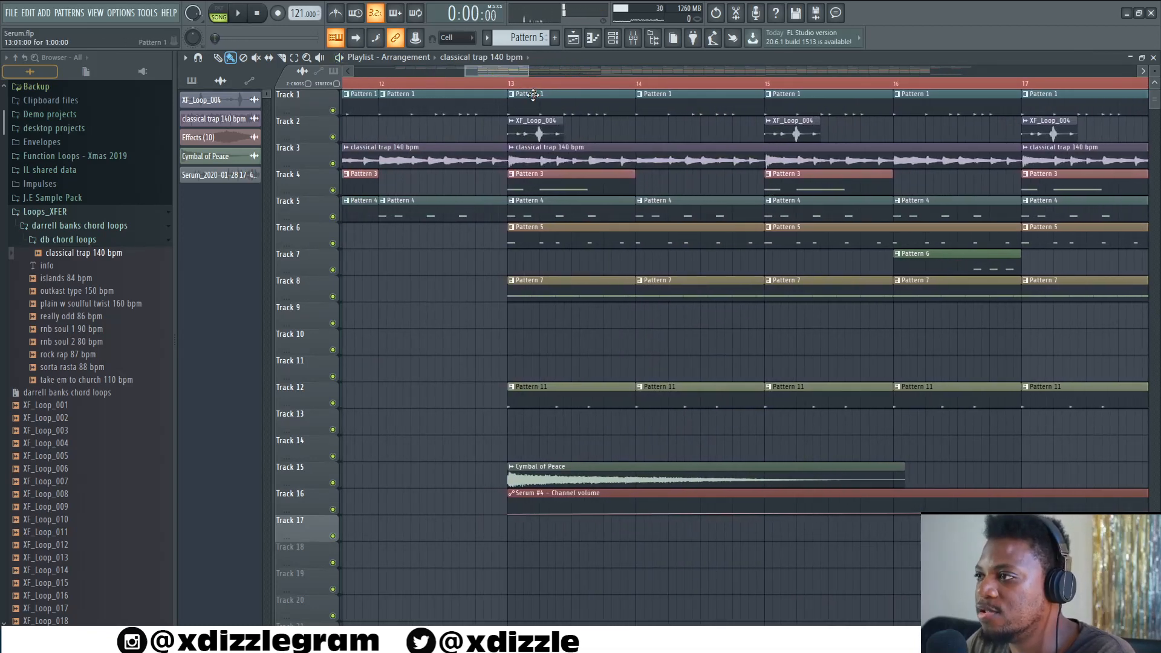
- Open the XF_Loop_004 clip's sample settings, close them, and set the song position to bar 13
scroll(532, 95, "up", 2)
left_click(549, 128)
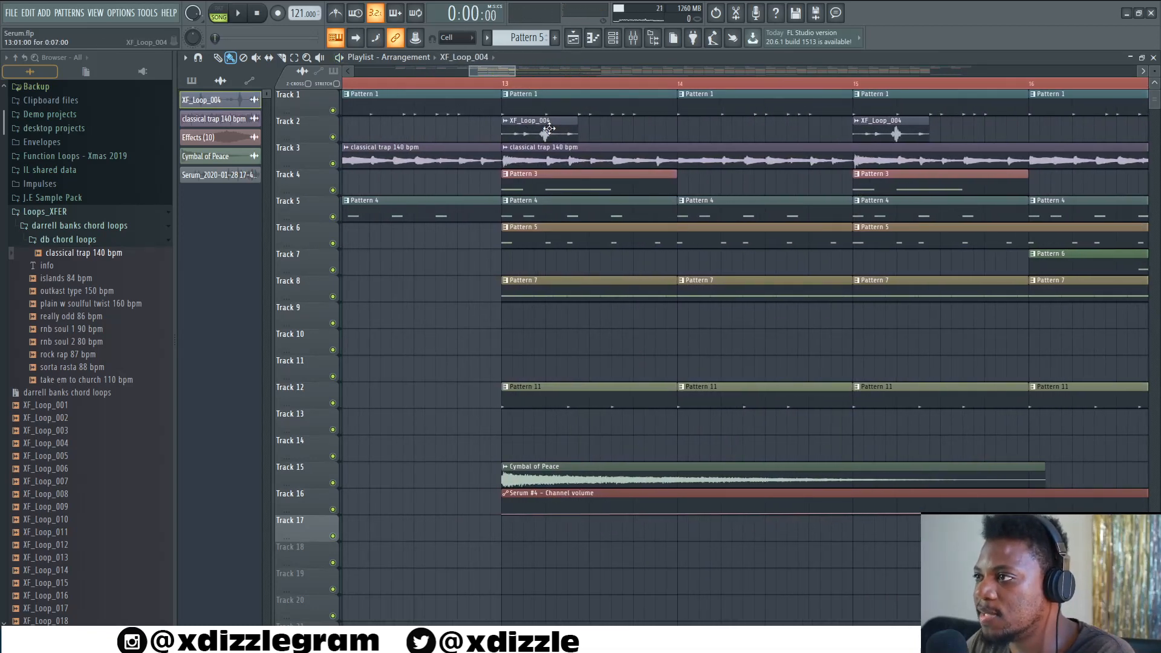
double_click(548, 129)
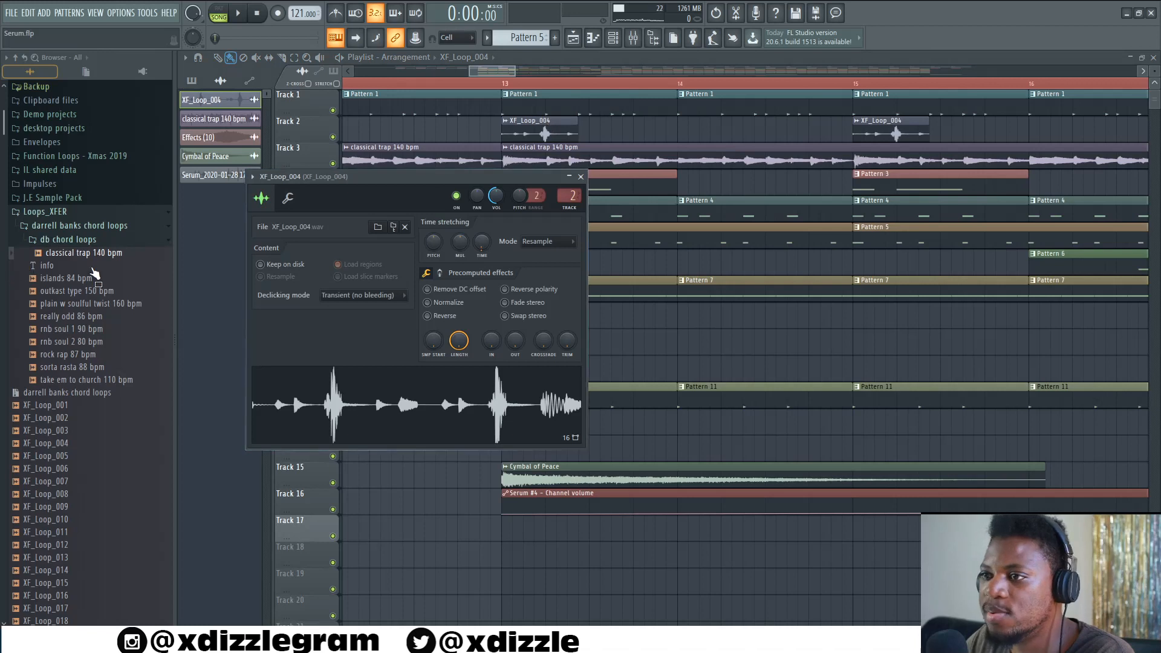
left_click(394, 228)
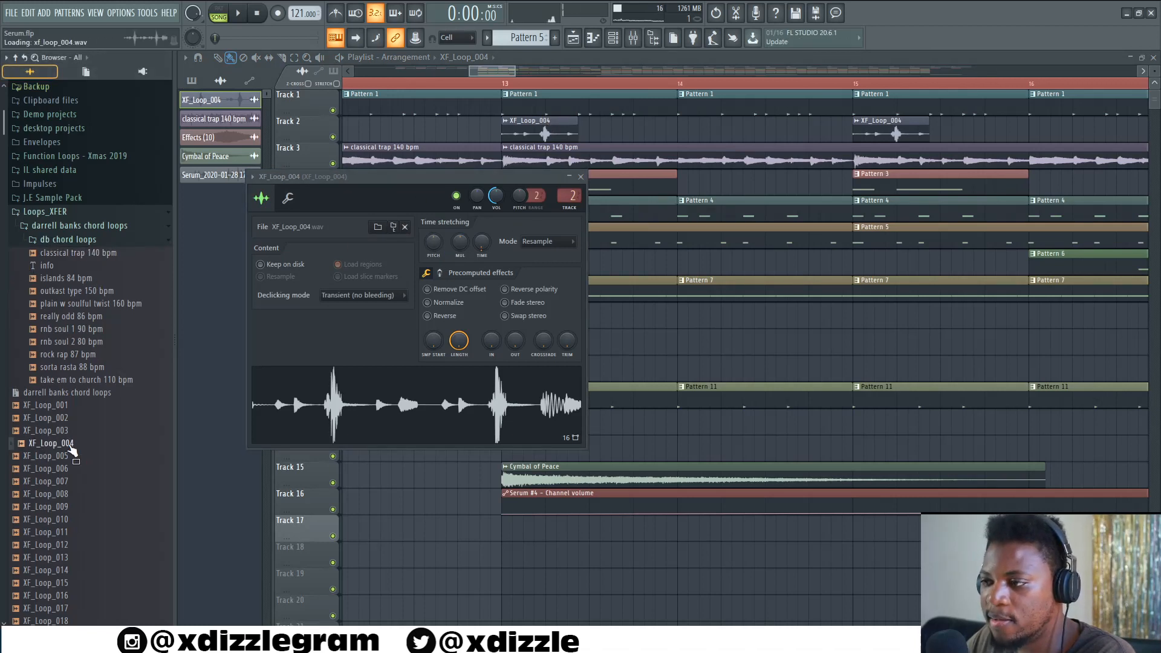
left_click(581, 178)
left_click(512, 84)
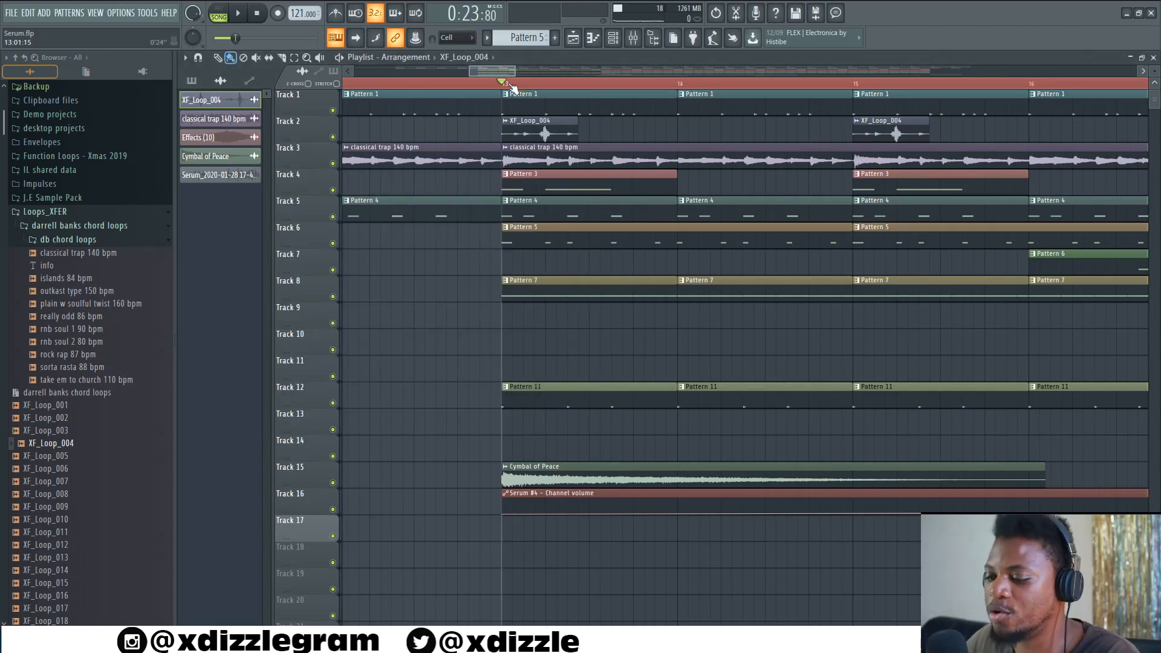
- Solo Tracks 2 and 3 and play the arrangement briefly to hear them alone
right_click(332, 163)
left_click(333, 137)
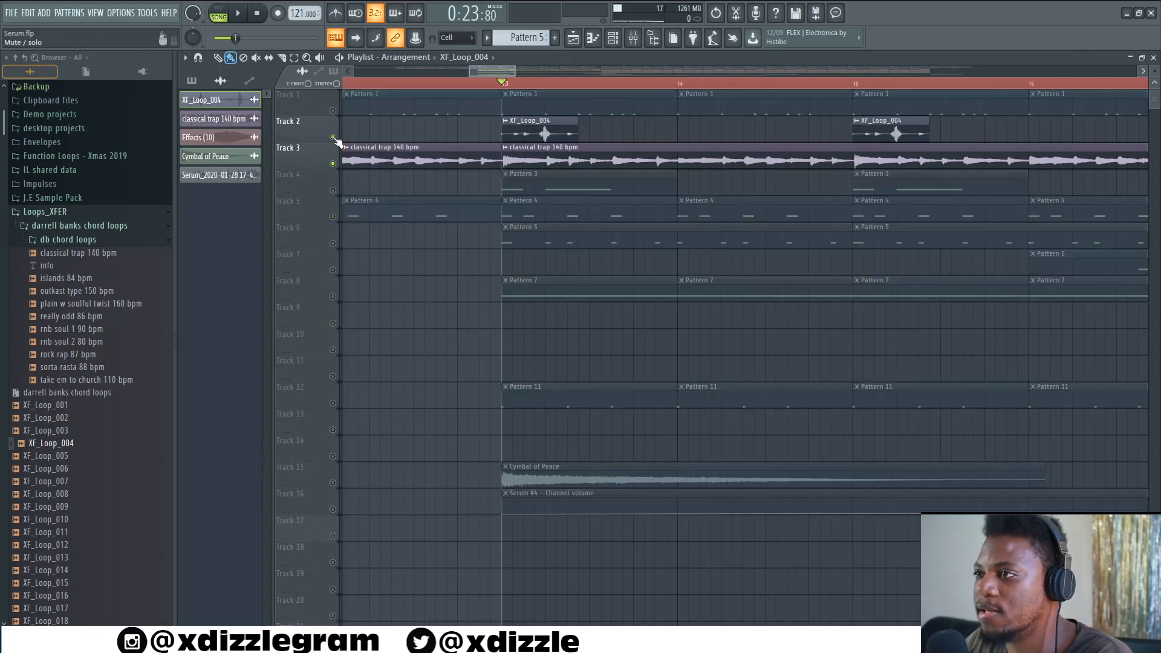
key("space")
scroll(440, 90, "down", 5)
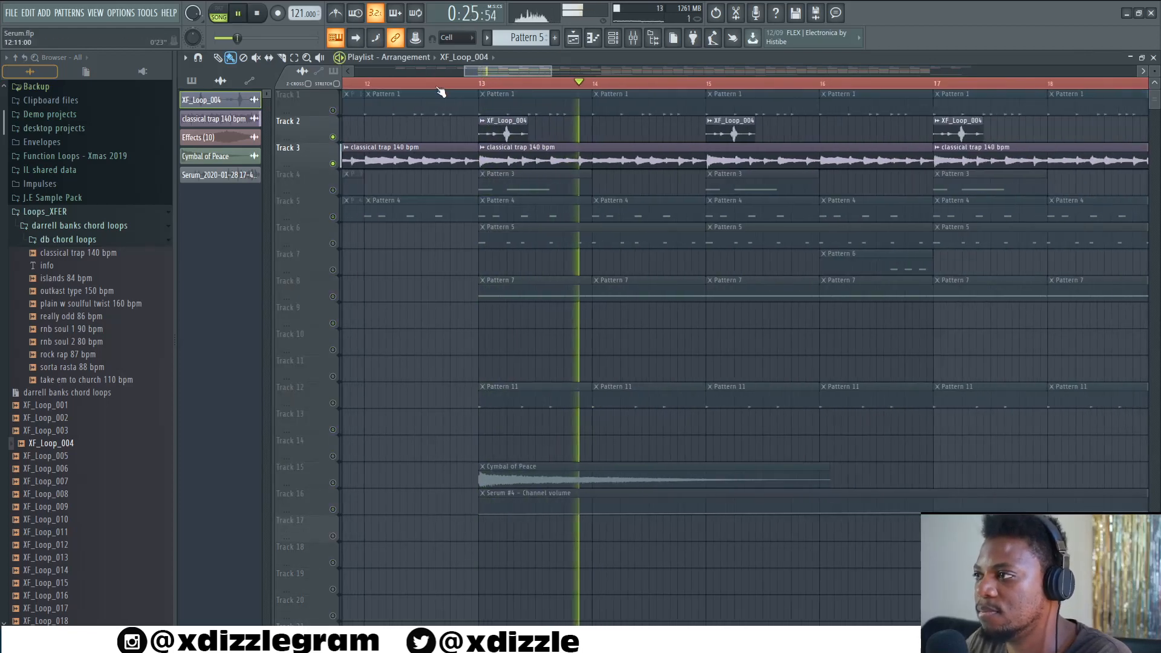
scroll(440, 91, "down", 3)
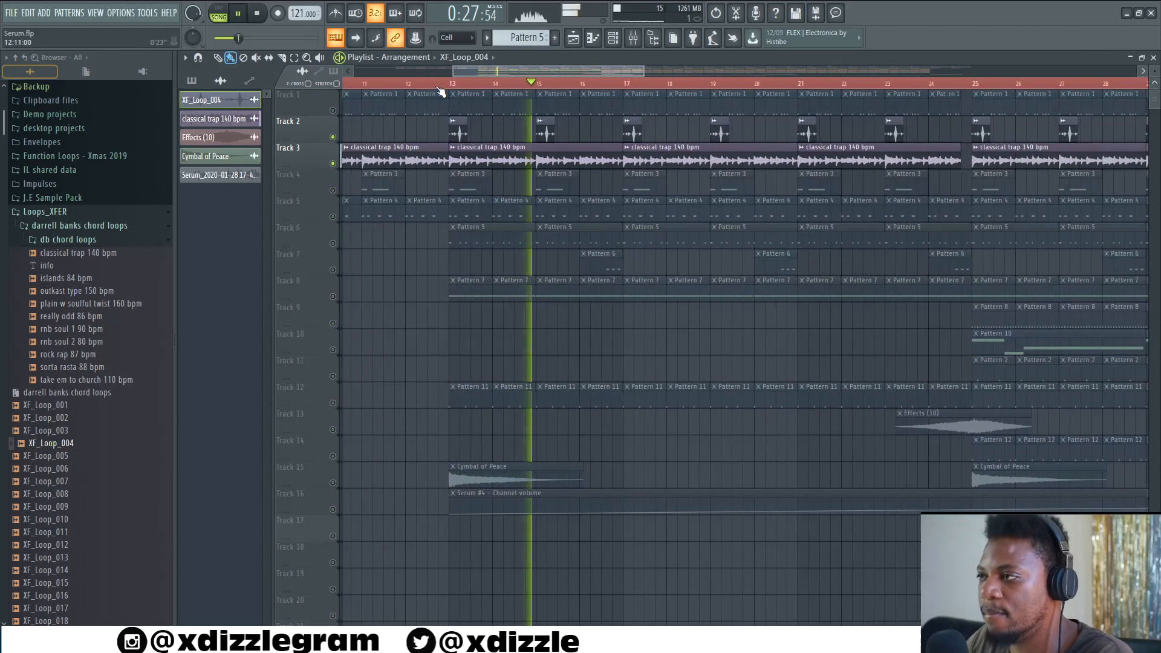
key("space")
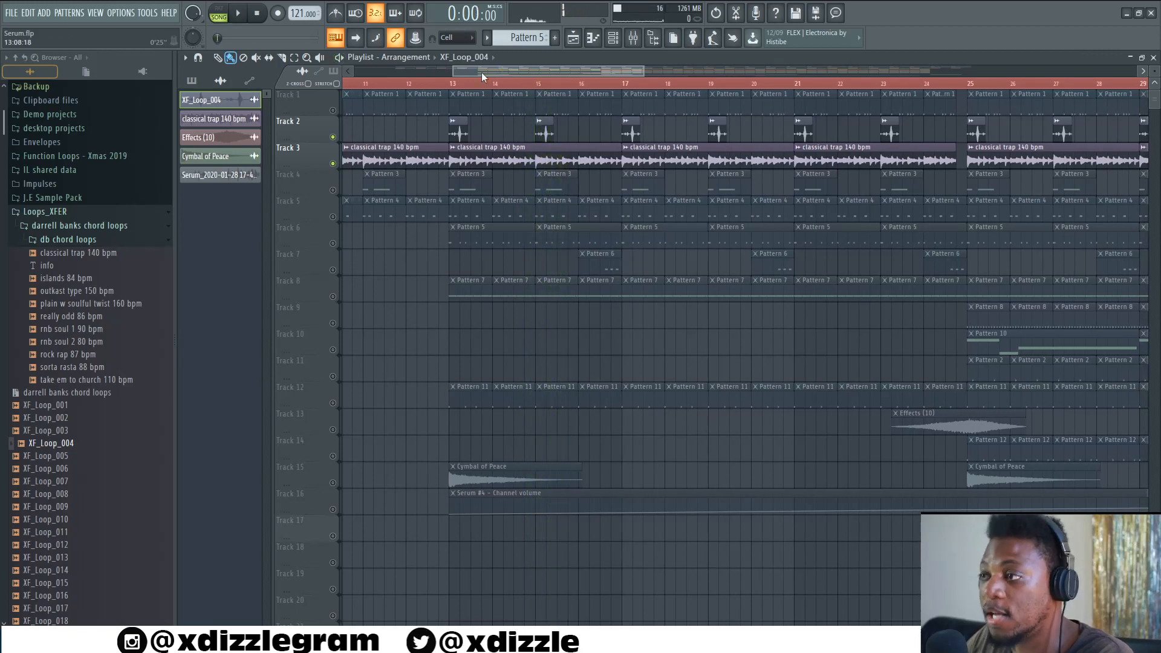
- Unmute Track 4 and play the arrangement from bar 13
left_click(332, 190)
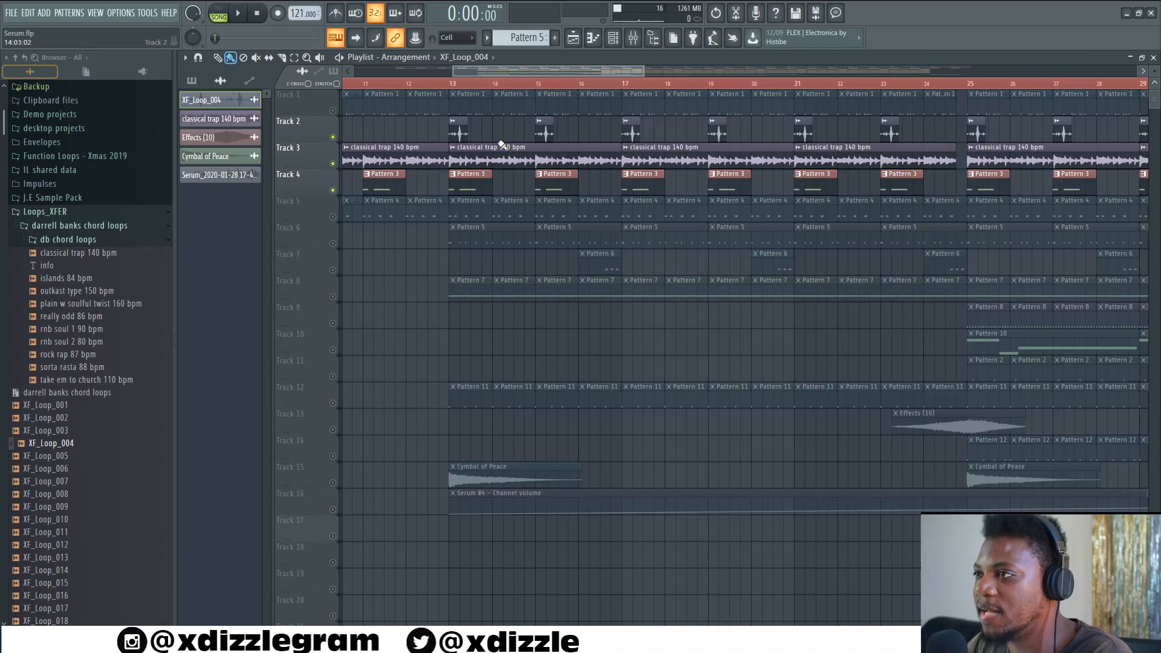
left_click(454, 88)
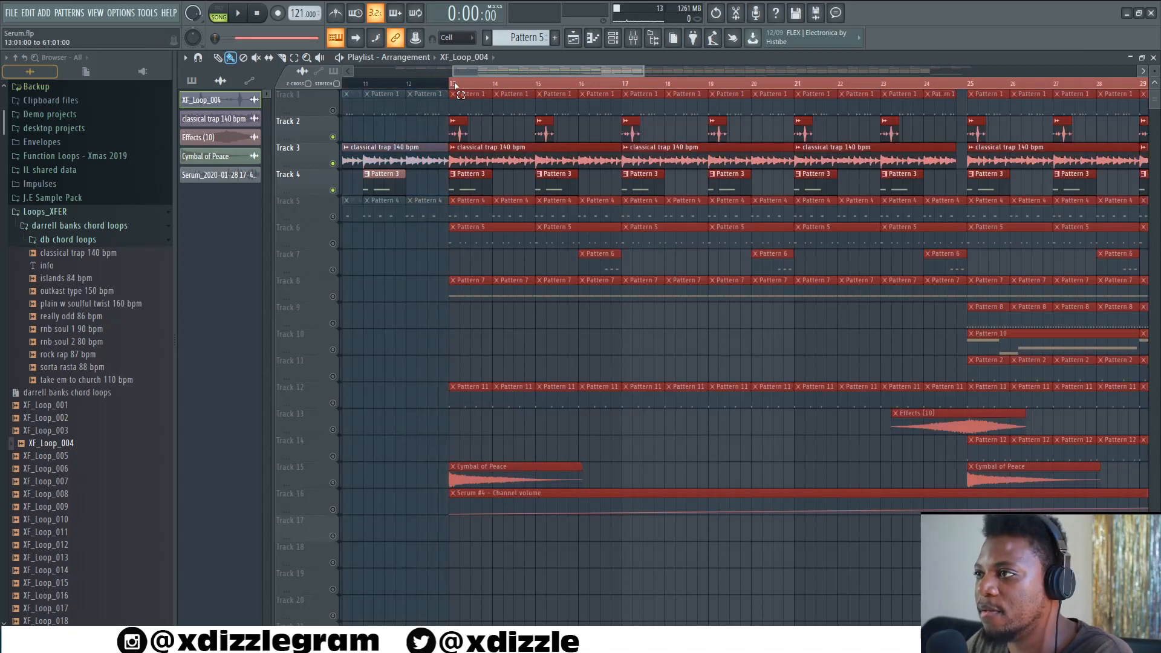
key("space")
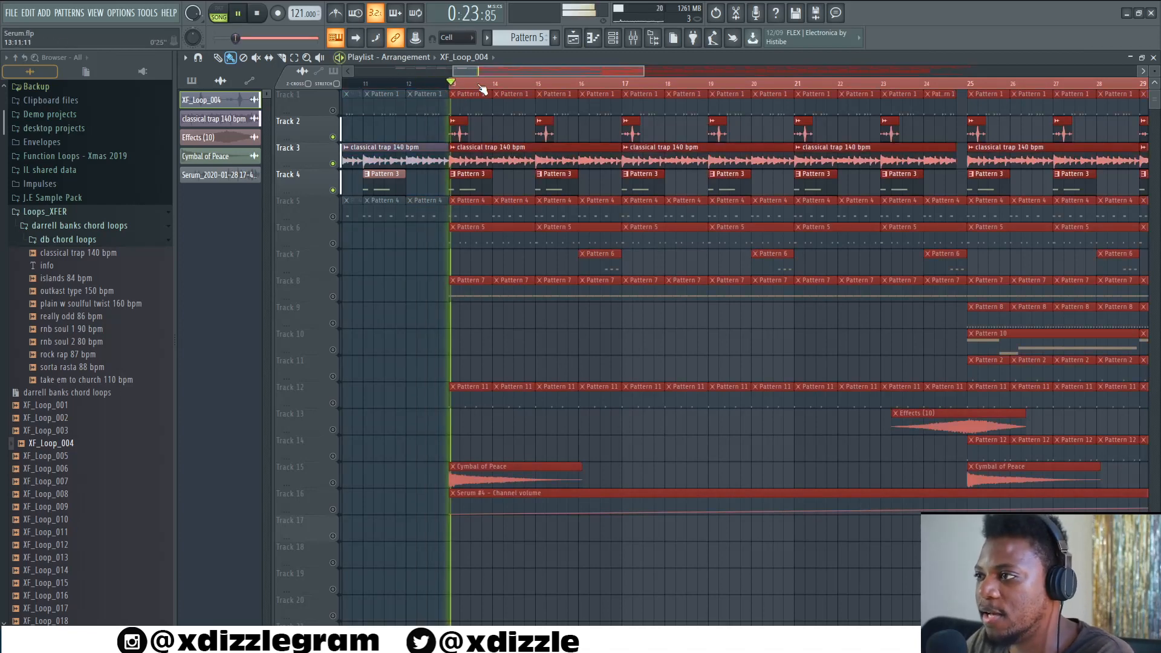
- Open Pattern 3 in the channel rack and show the Serum channel's plugin window
double_click(459, 173)
key("space")
left_click(408, 57)
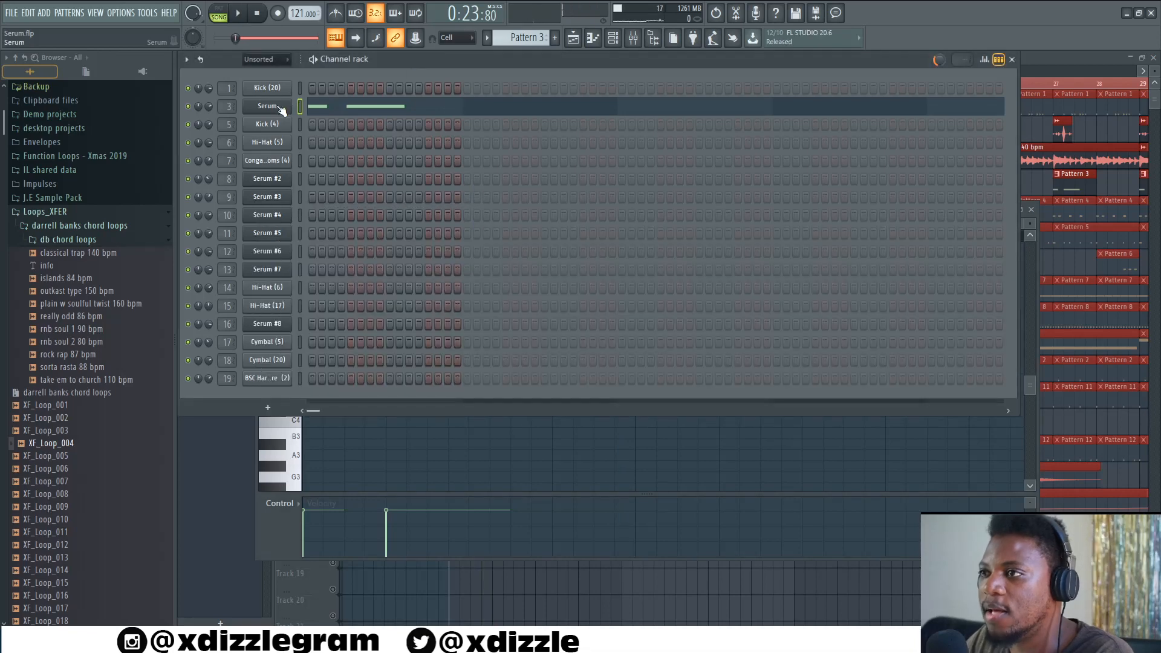
left_click(266, 106)
left_click_drag(564, 129, 506, 106)
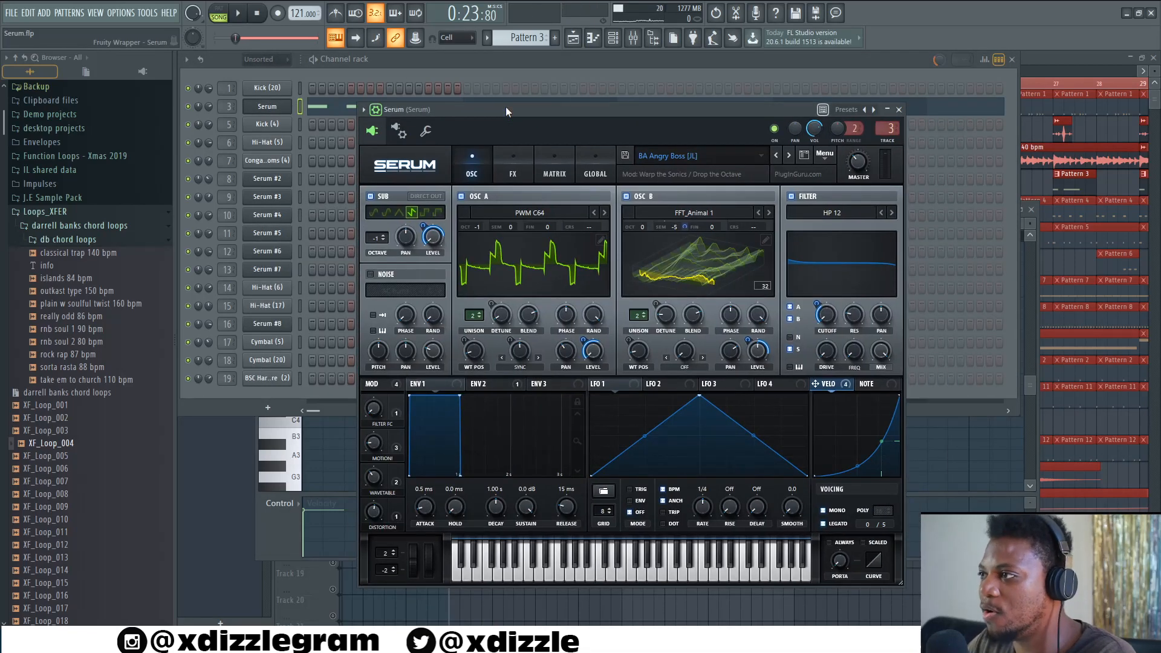
- Listen to the Serum sound, then close the plugin and channel rack and stop playback
key("space")
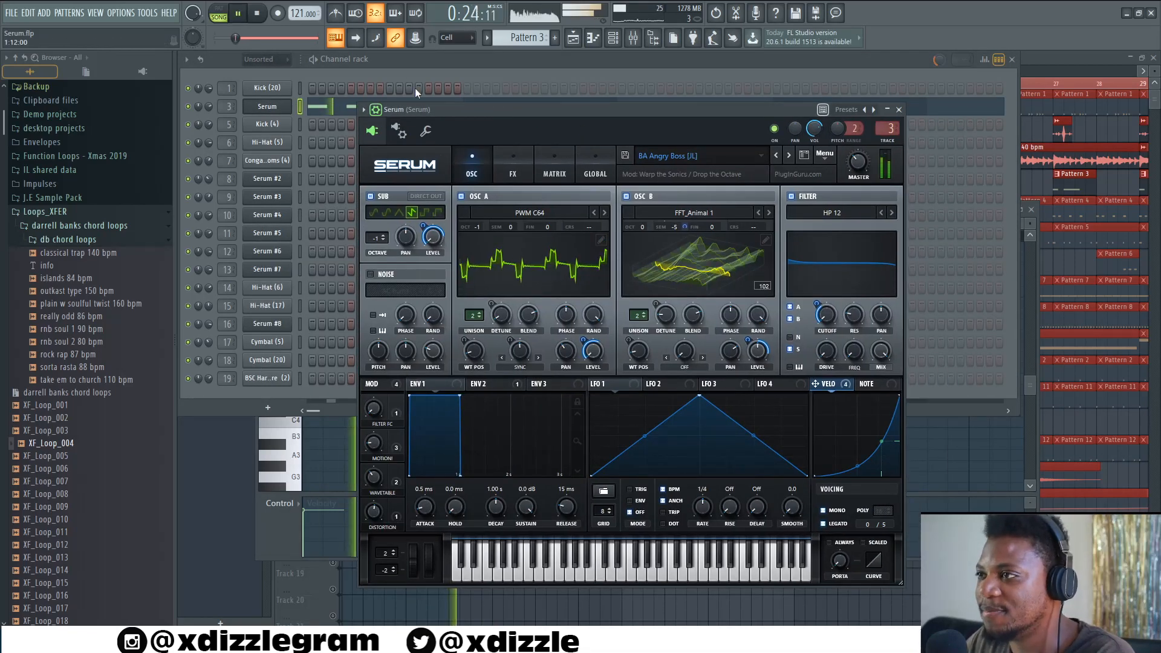
left_click(433, 57)
left_click(1050, 58)
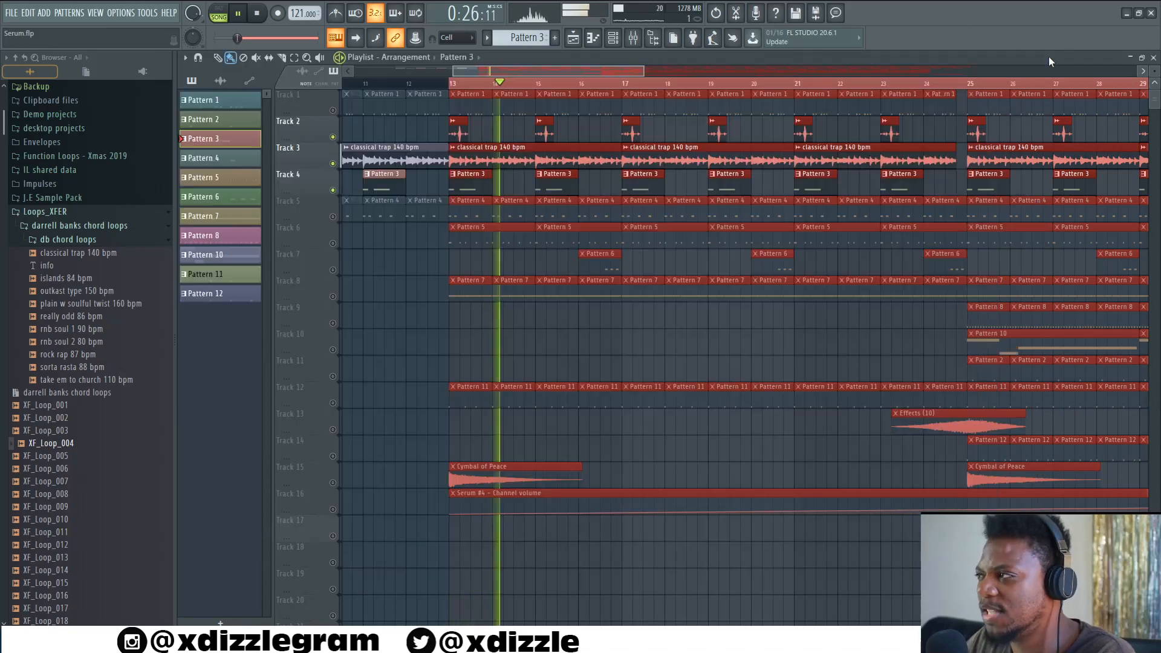
key("space")
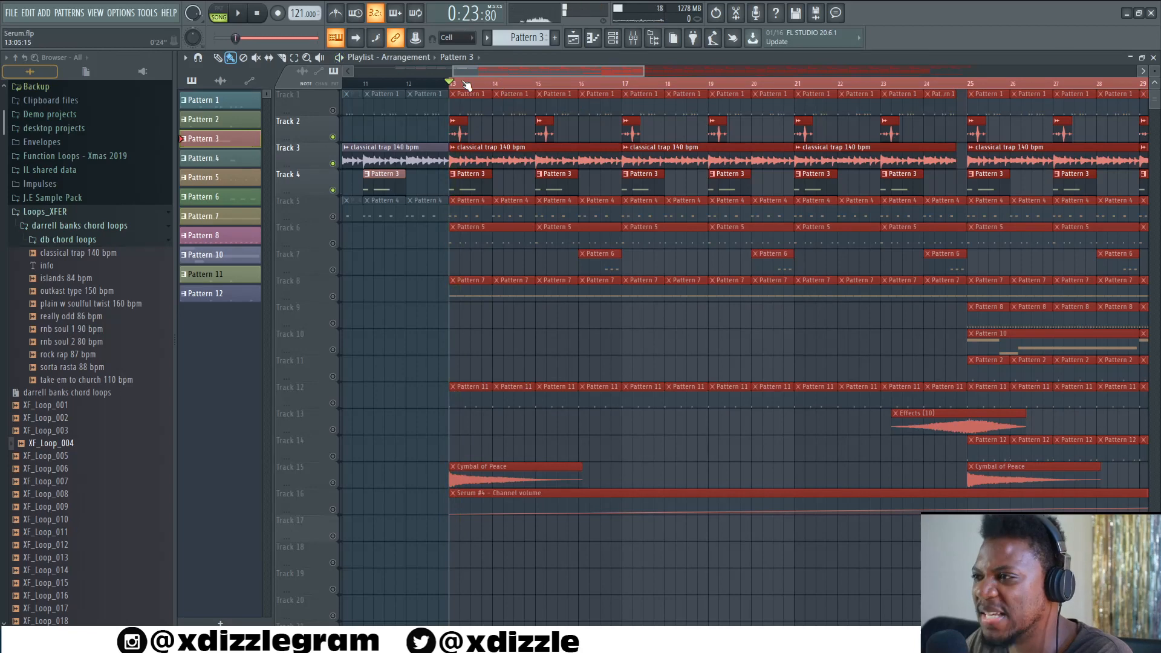
- Play the arrangement from bar 13 briefly and unmute Track 5
scroll(452, 91, "up", 2)
scroll(452, 91, "up", 2)
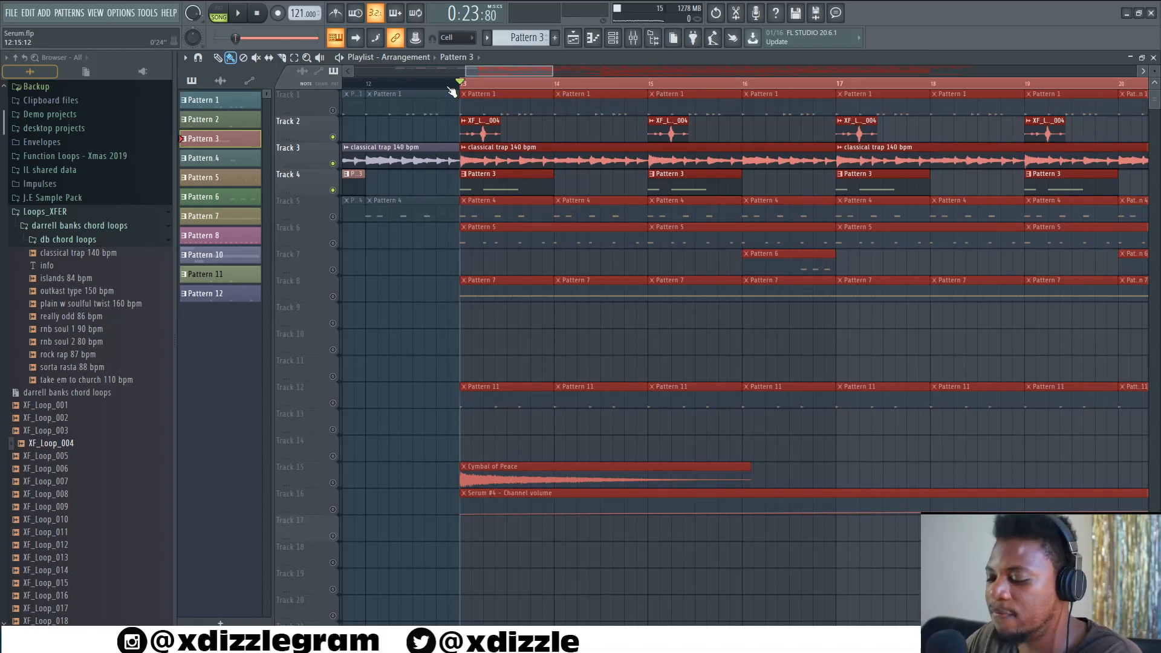
key("space")
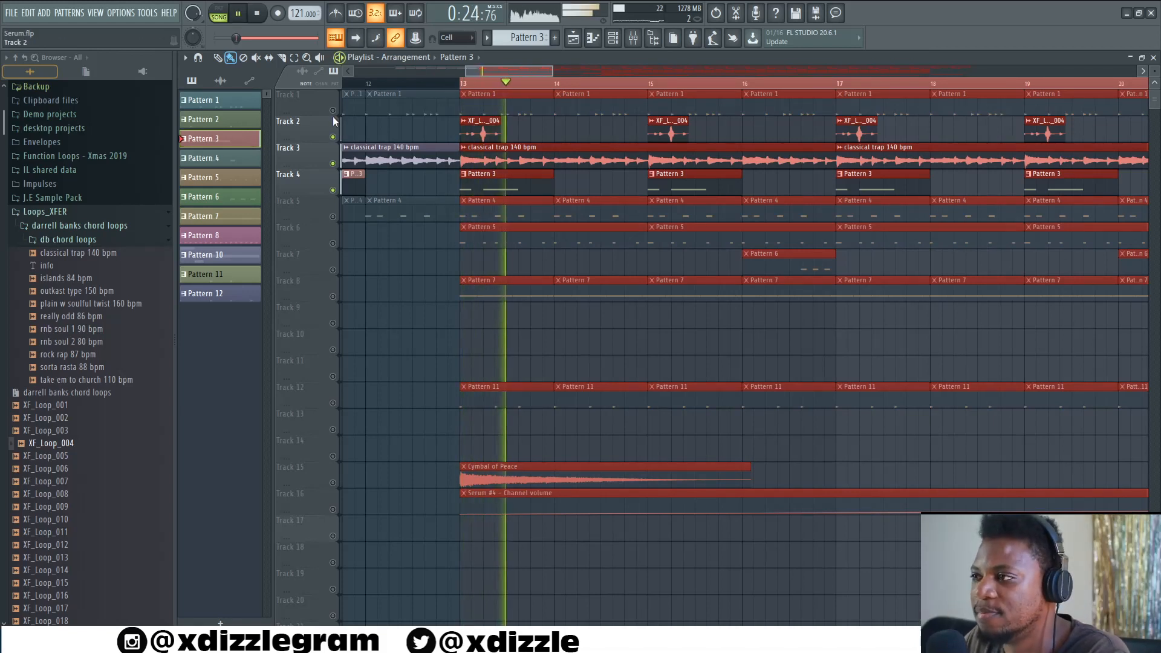
key("space")
left_click(333, 218)
- Open Pattern 4 in the channel rack and play it briefly
scroll(461, 94, "up", 3)
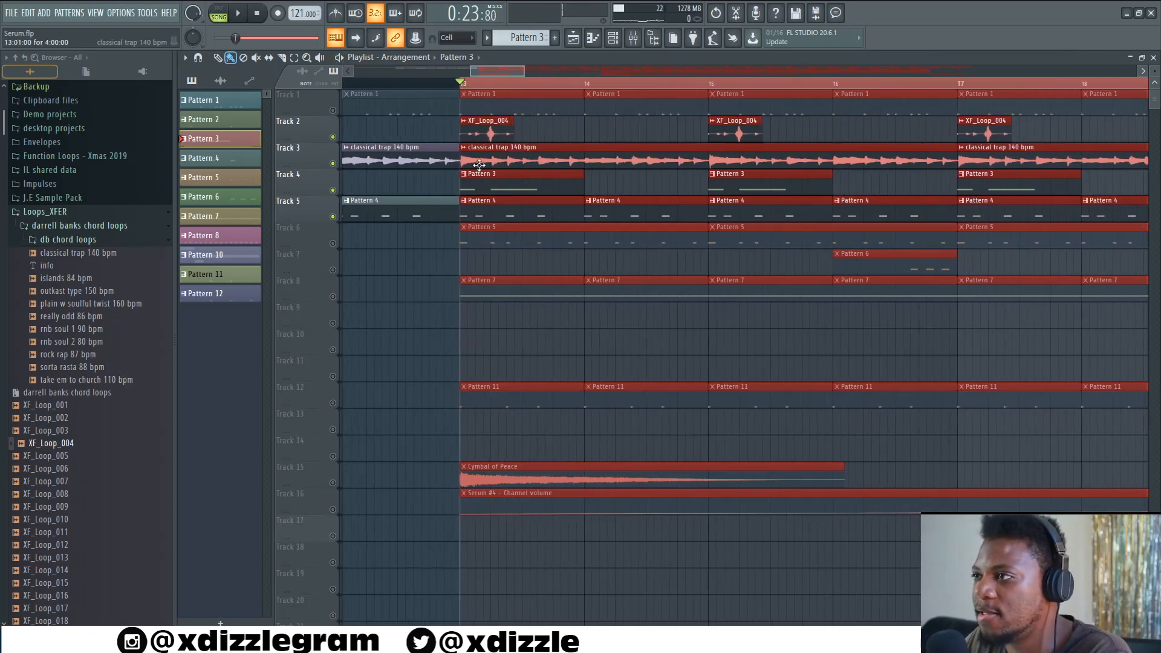
double_click(507, 214)
left_click(402, 59)
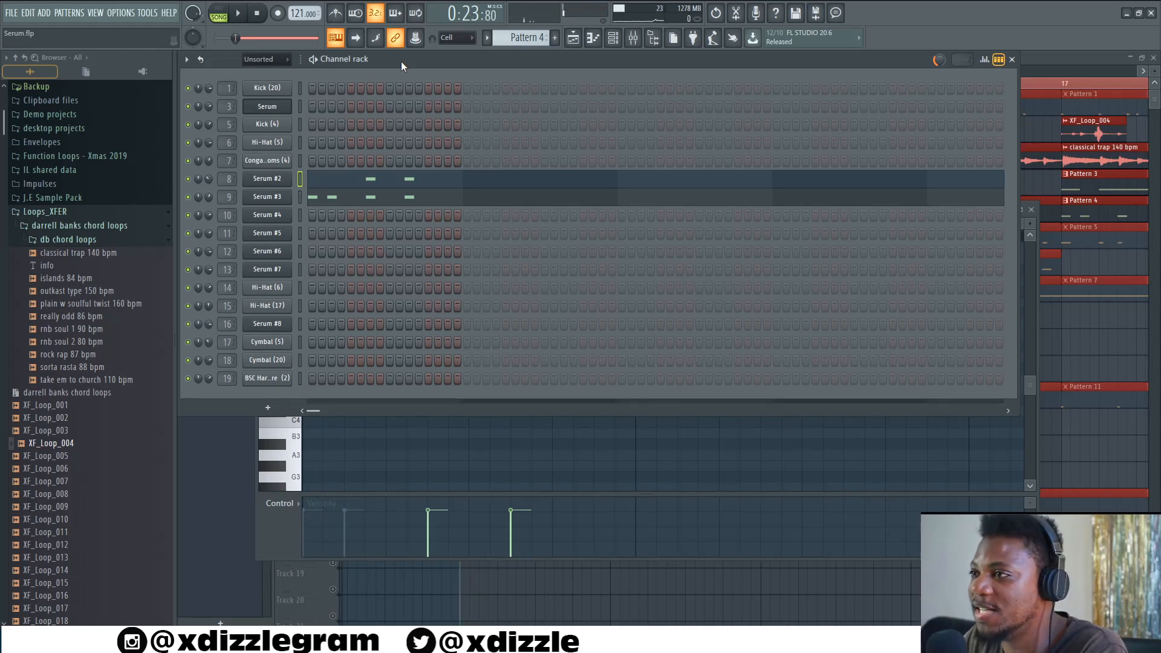
key("space")
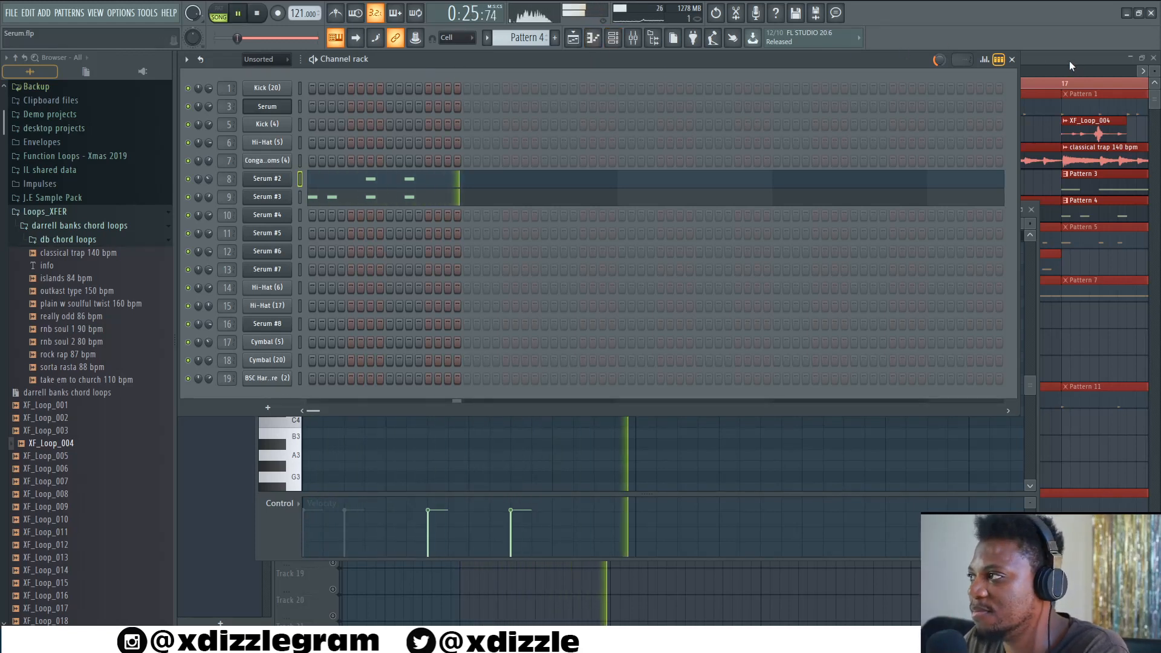
key("space")
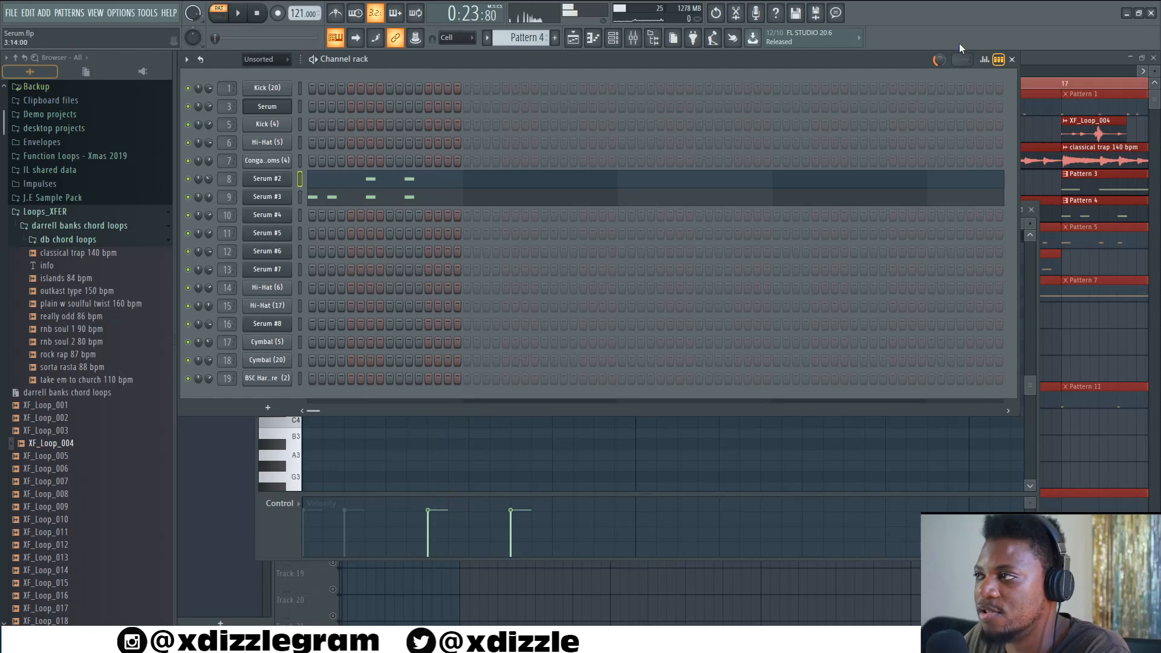
- Play again and open Serum #2's notes in the piano roll, then close it
left_click(1055, 57)
key("space")
double_click(496, 206)
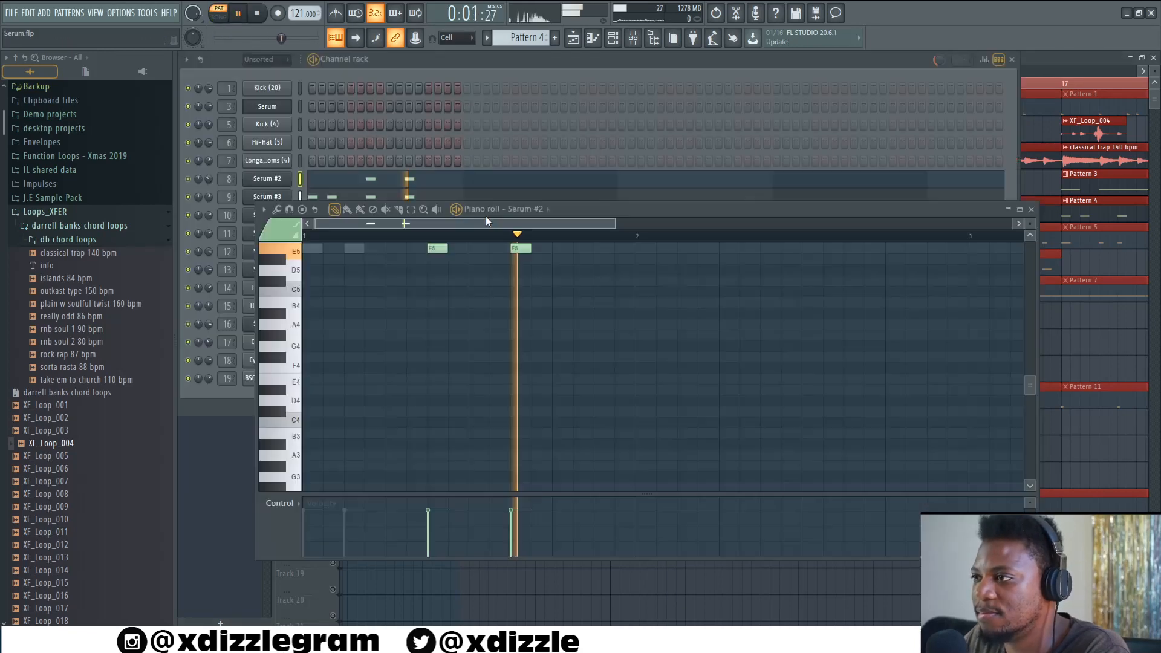
left_click(423, 62)
- Mute the Serum #3 channel and open Serum #2's plugin to hear it alone
left_click(188, 197)
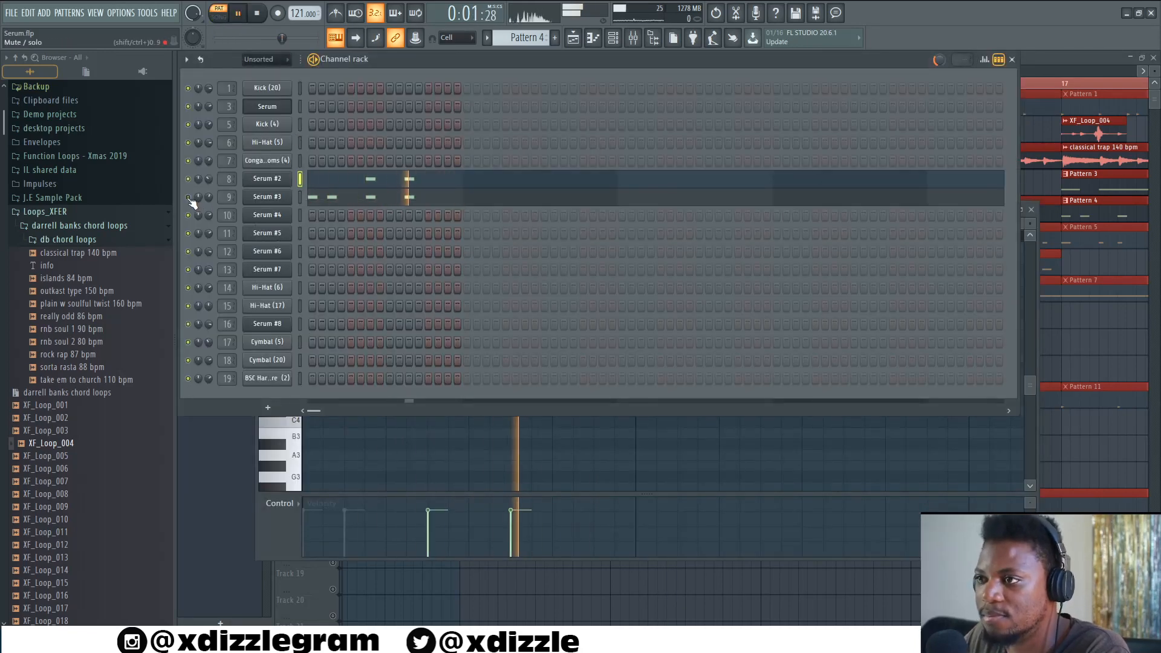
left_click(267, 178)
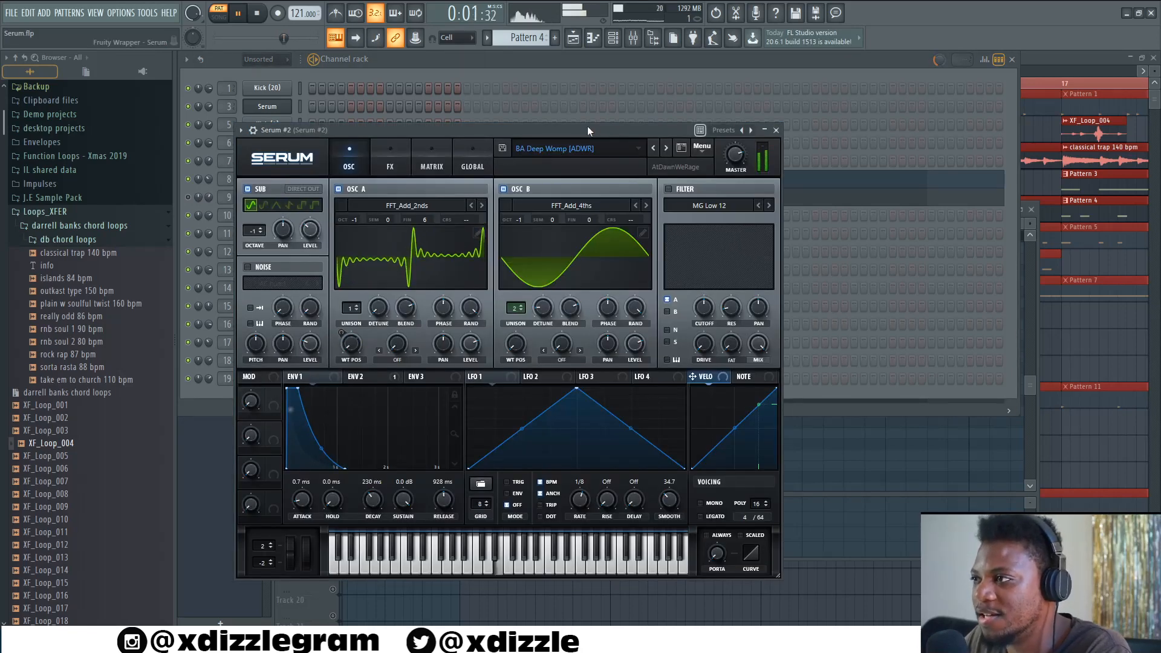
left_click_drag(589, 125, 800, 195)
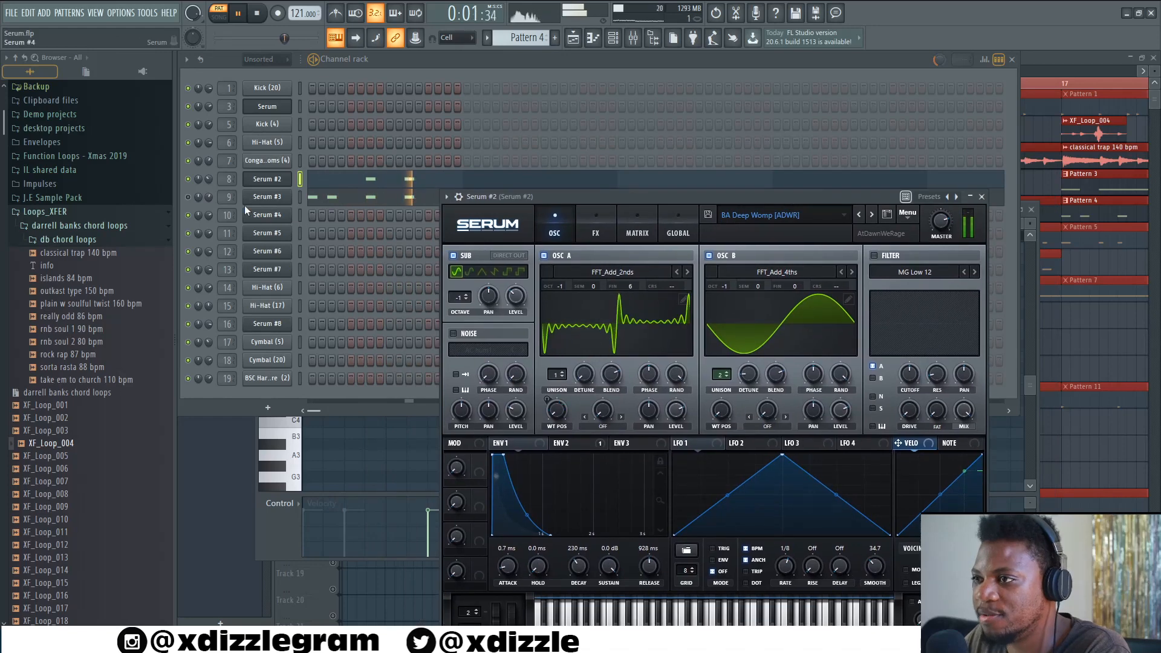
- Unmute Serum #3, open and close its plugin, and stop playback
left_click(188, 197)
left_click(280, 197)
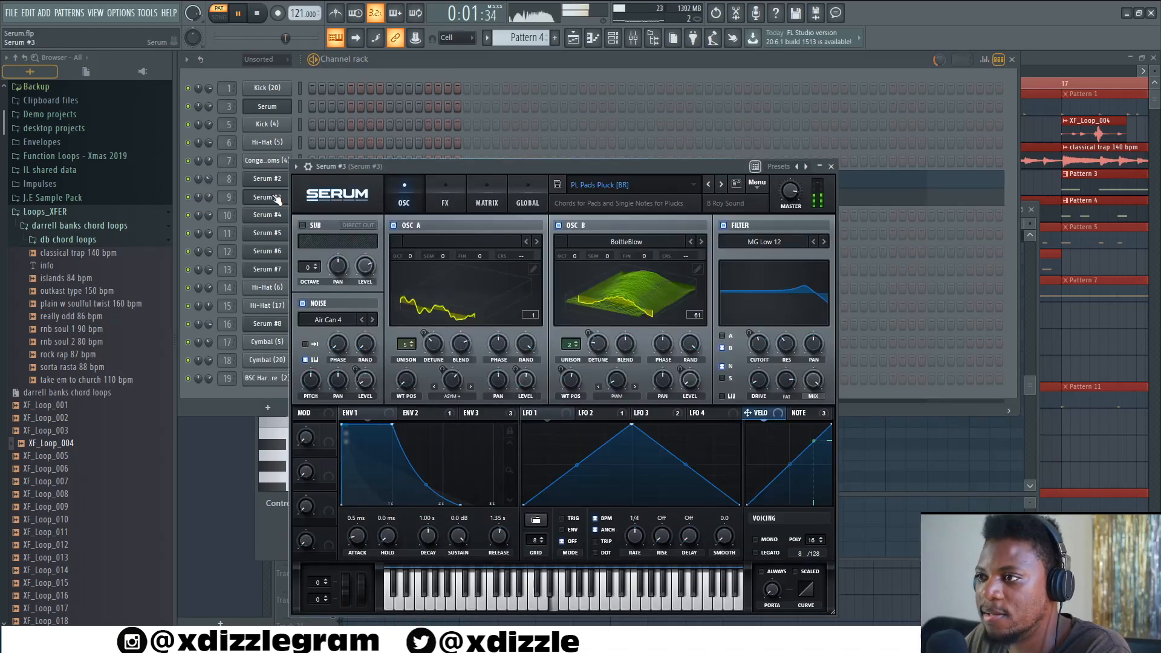
left_click_drag(568, 167, 579, 173)
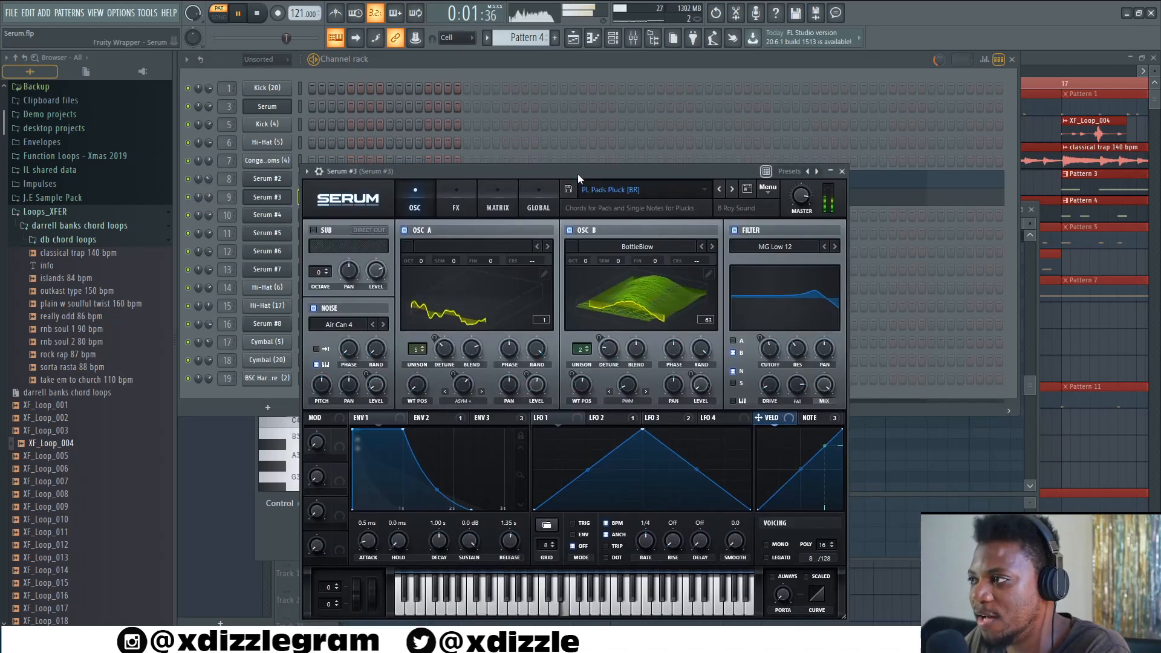
left_click(842, 172)
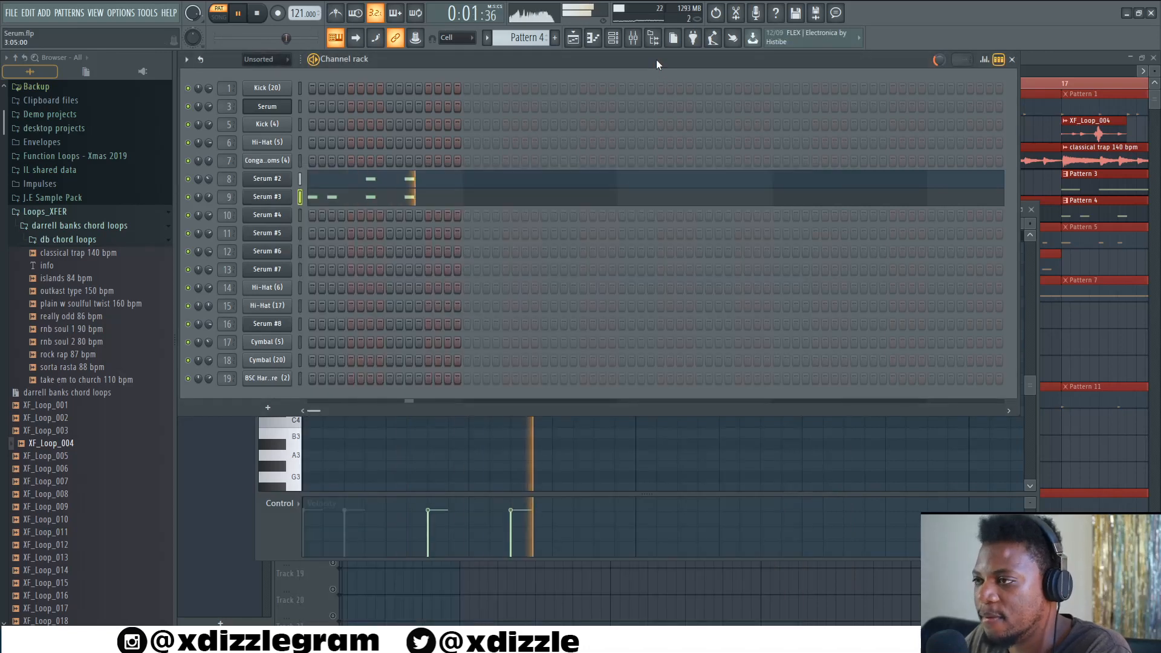
key("space")
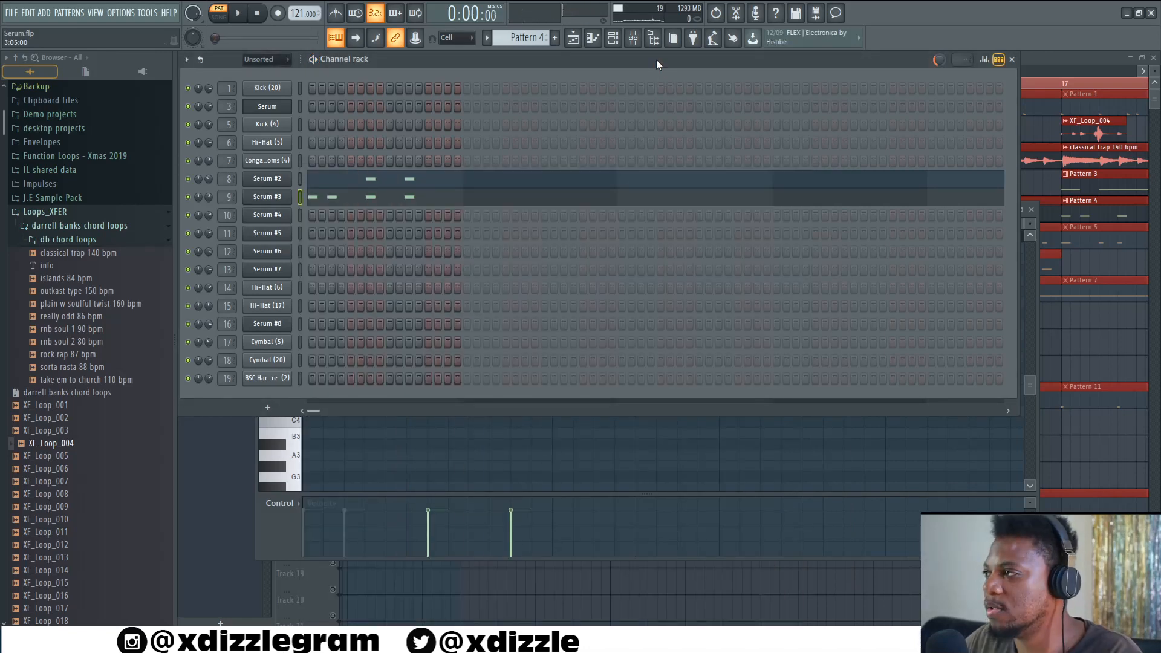
- Return to the playlist, play the arrangement and unmute Track 6
left_click(1090, 86)
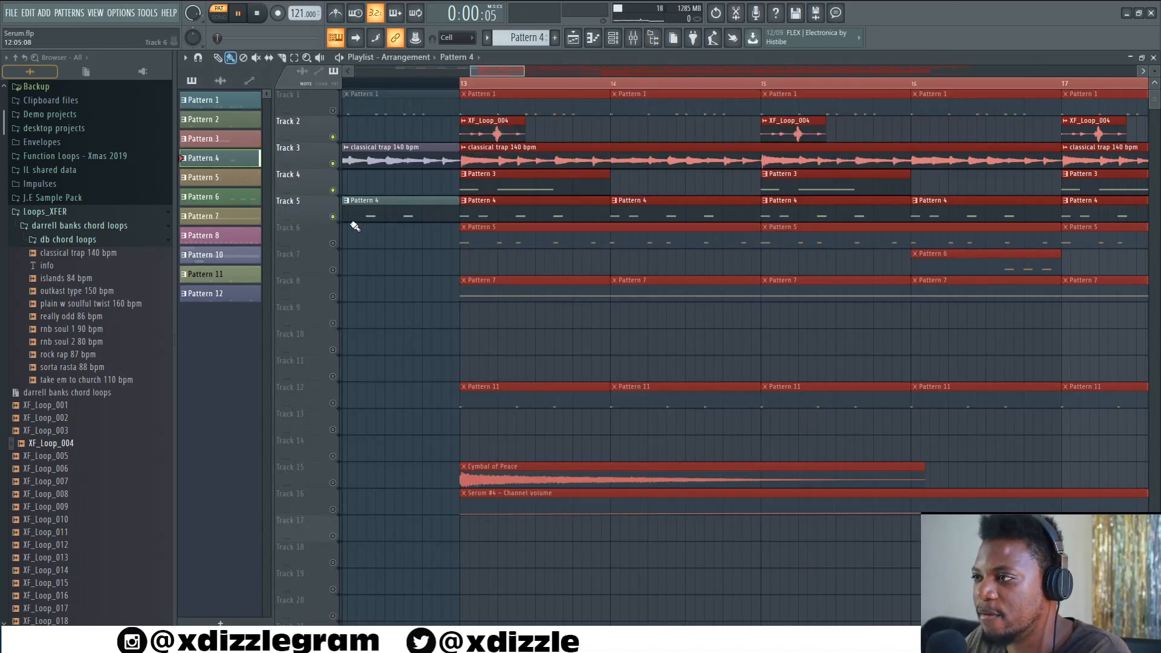
left_click(219, 17)
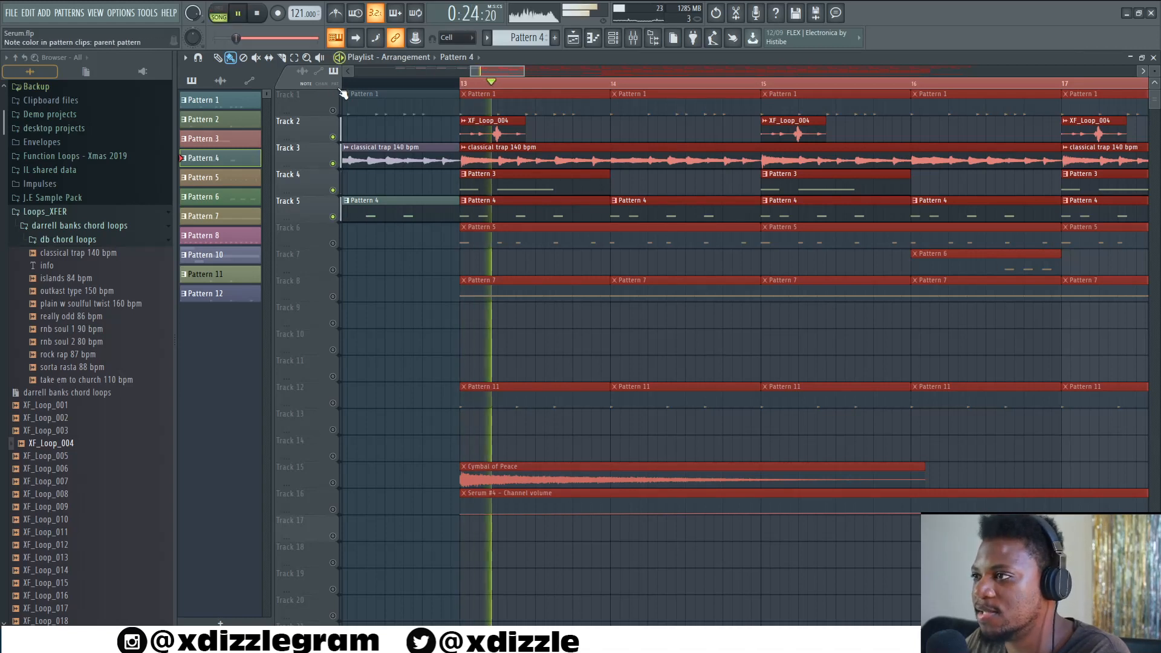
left_click(332, 243)
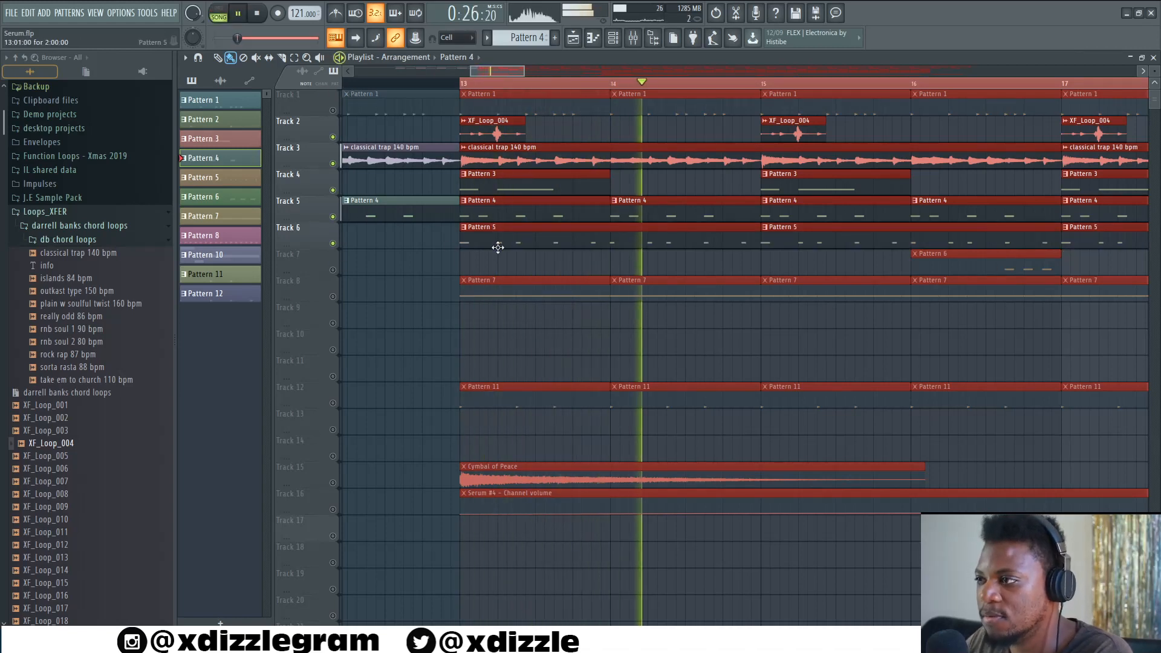
key("space")
- Open Pattern 5 in the channel rack and show the Serum #5 plugin window
double_click(498, 245)
left_click(451, 66)
left_click(278, 234)
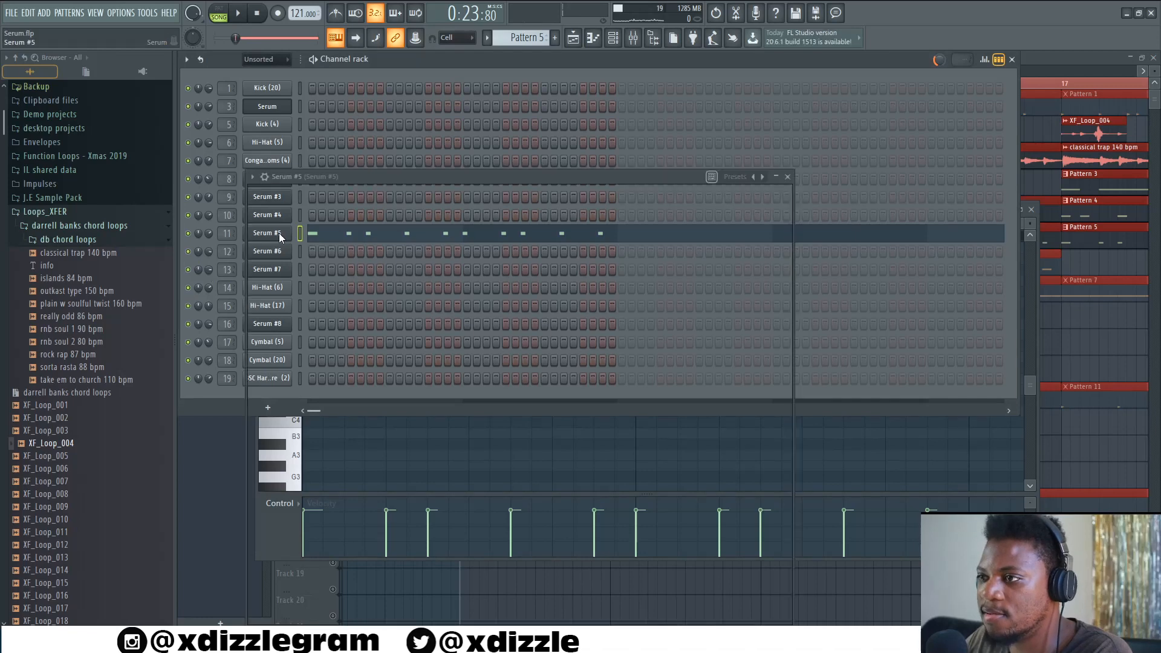
left_click_drag(556, 170, 554, 172)
left_click(506, 67)
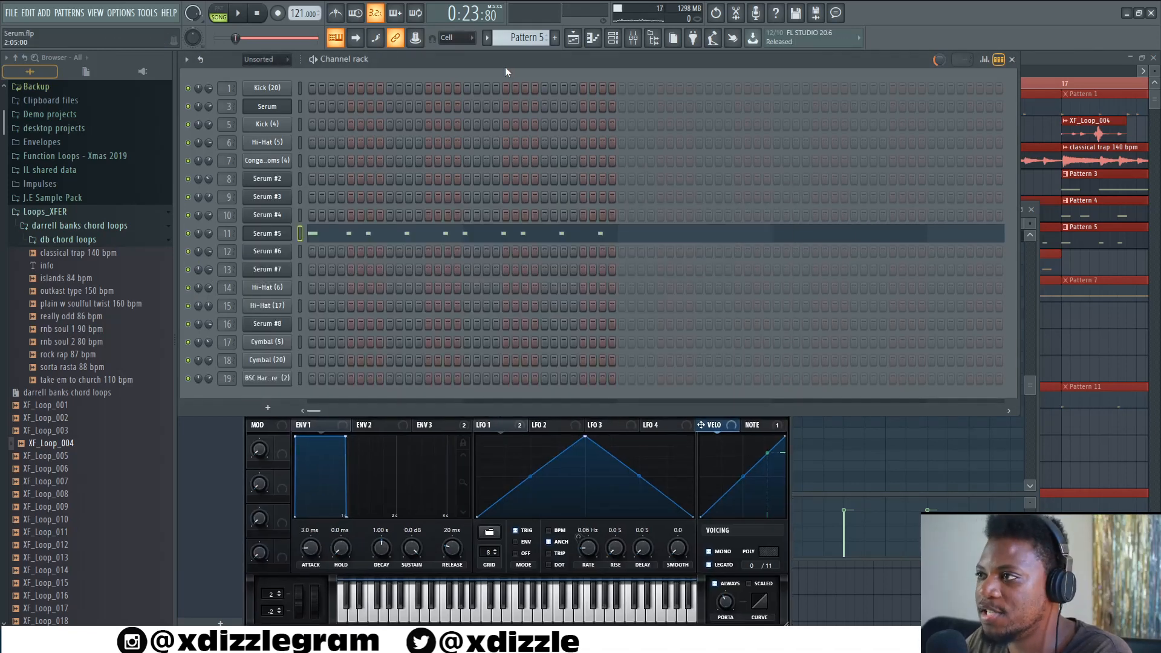
- Audition Pattern 5 alone in pattern mode, then close the channel rack and switch back to song mode
key("l")
key("space")
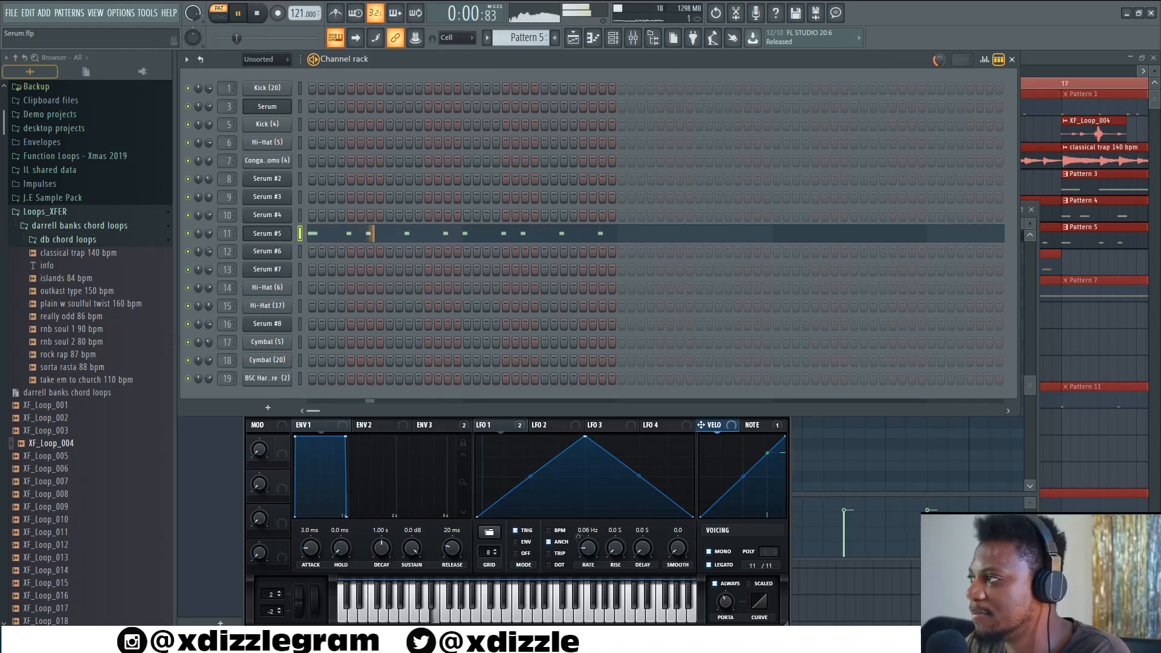
left_click(1057, 65)
left_click(219, 17)
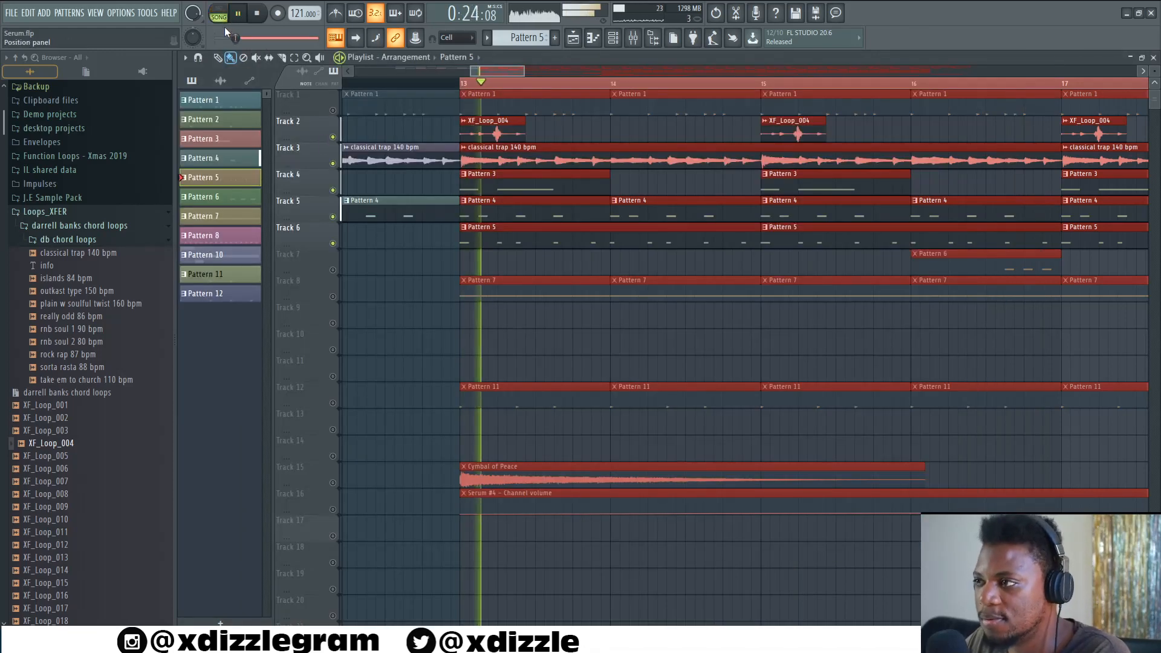
- Play the arrangement with Track 7 active and select its Pattern 6 clip in the playlist
scroll(484, 89, "down", 3)
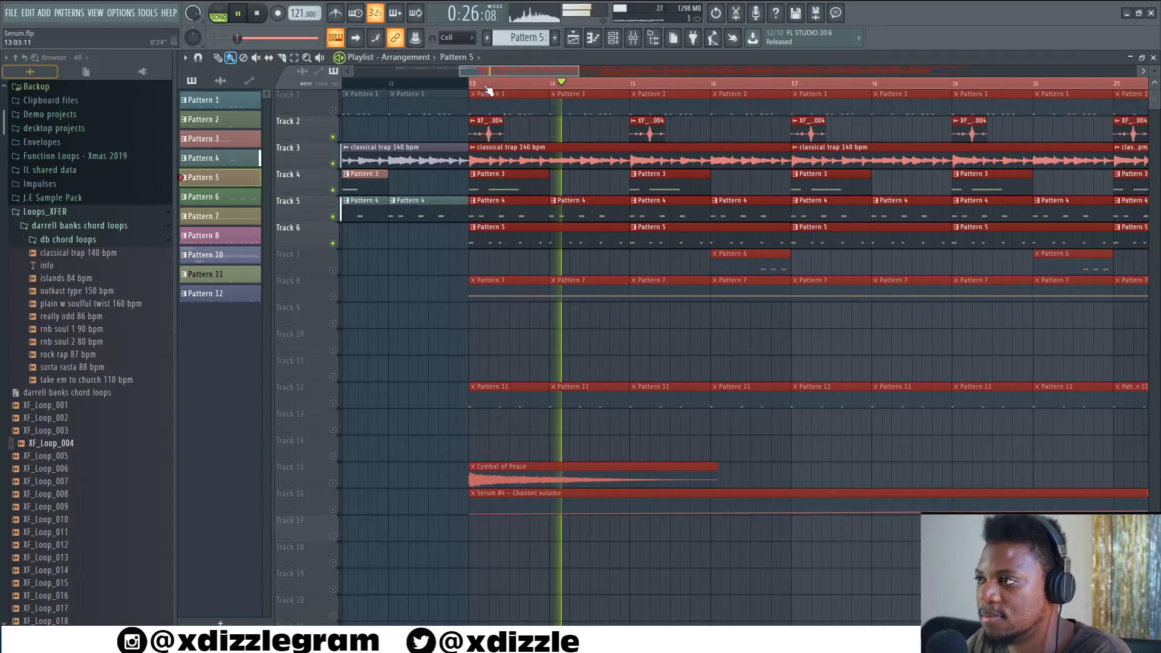
scroll(487, 89, "down", 1)
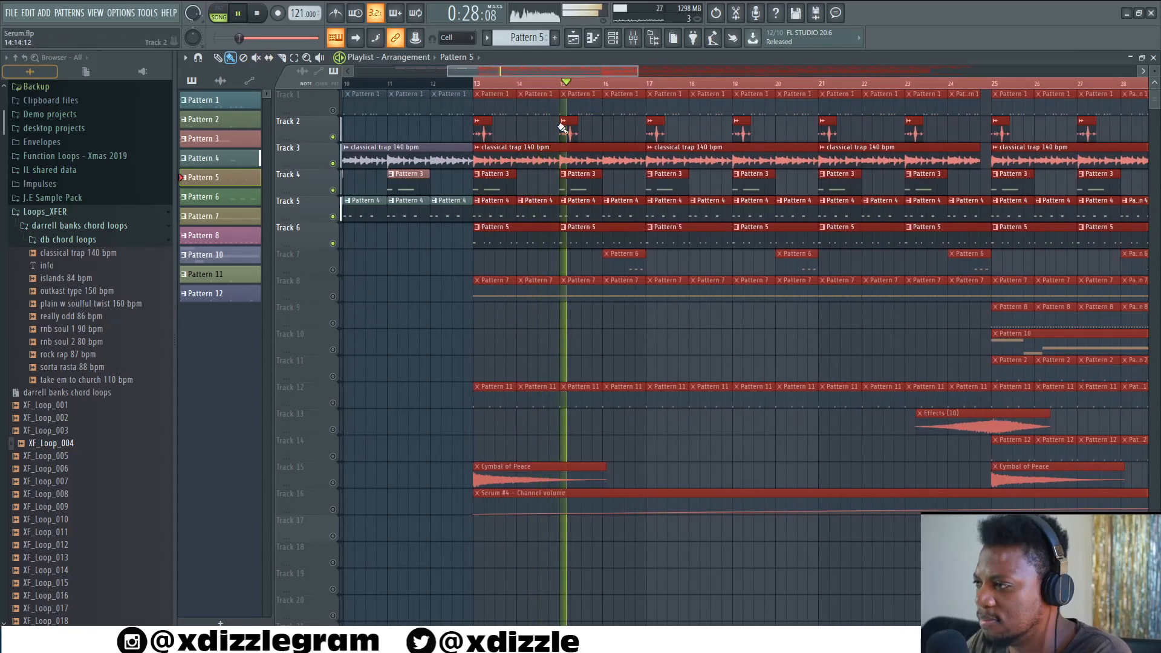
scroll(626, 86, "up", 1)
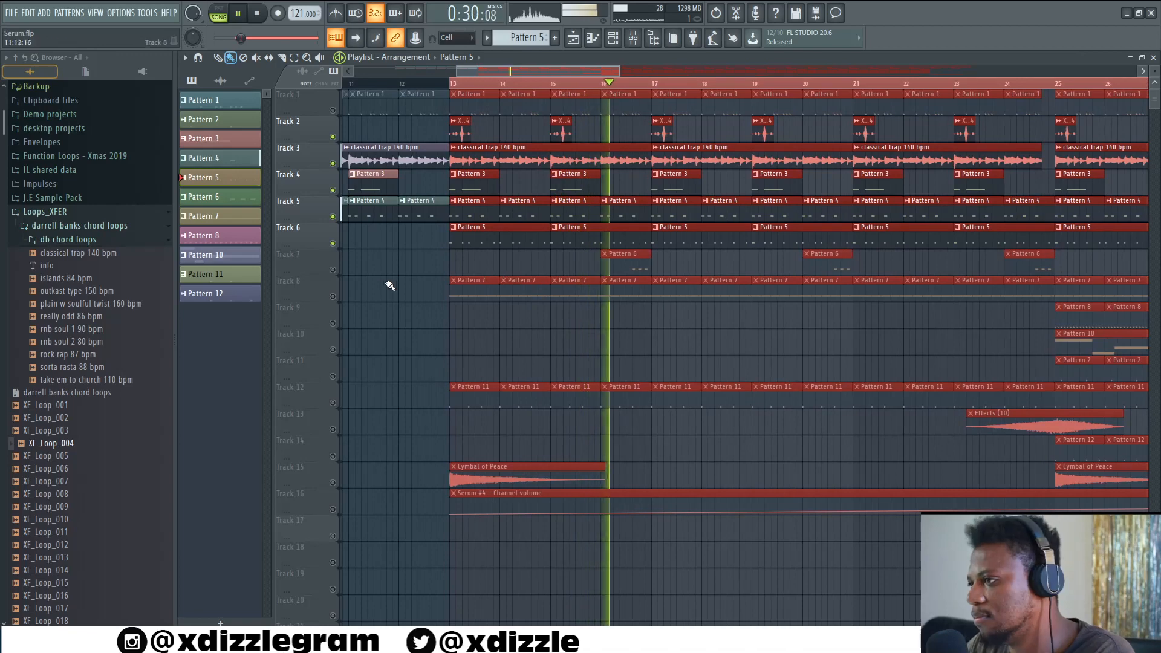
double_click(634, 259)
key("space")
left_click(1032, 67)
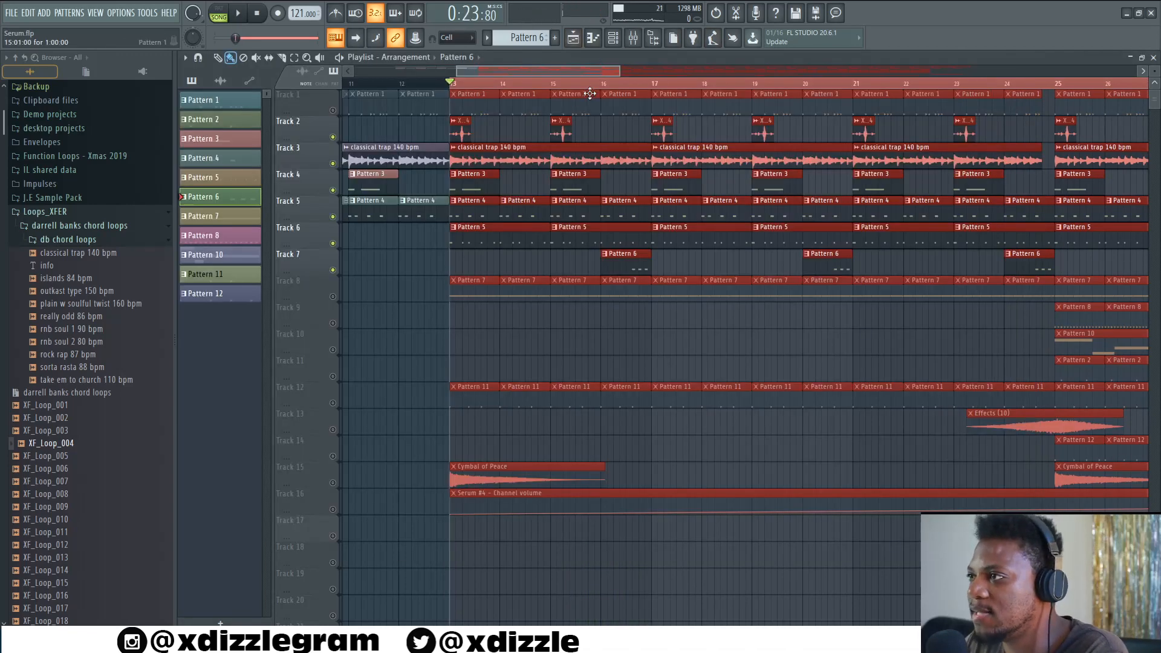
- Open Pattern 6 in the channel rack and view the Serum #6 plugin window, then close it
double_click(528, 60)
left_click(415, 58)
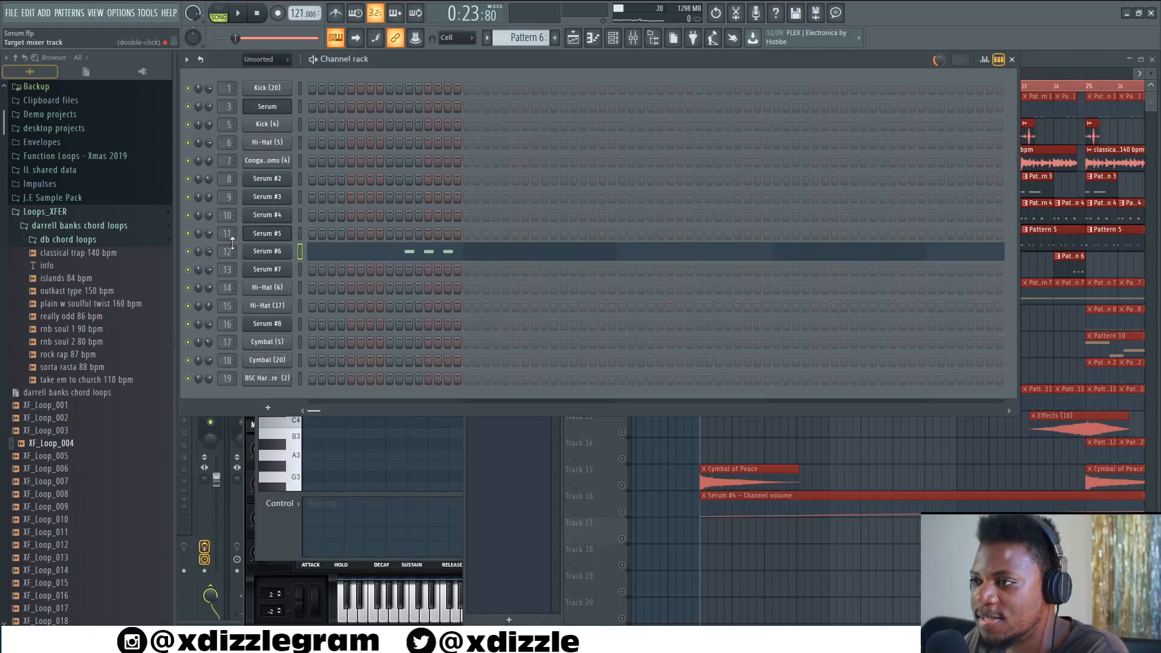
left_click(267, 253)
left_click_drag(675, 181, 432, 155)
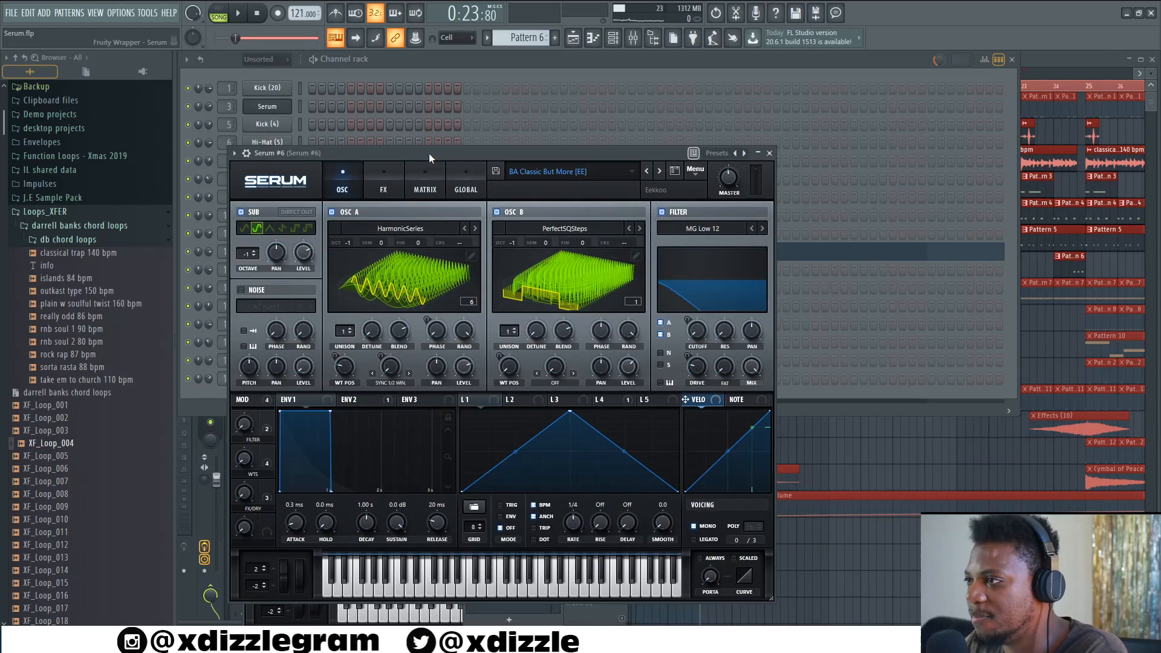
left_click(535, 64)
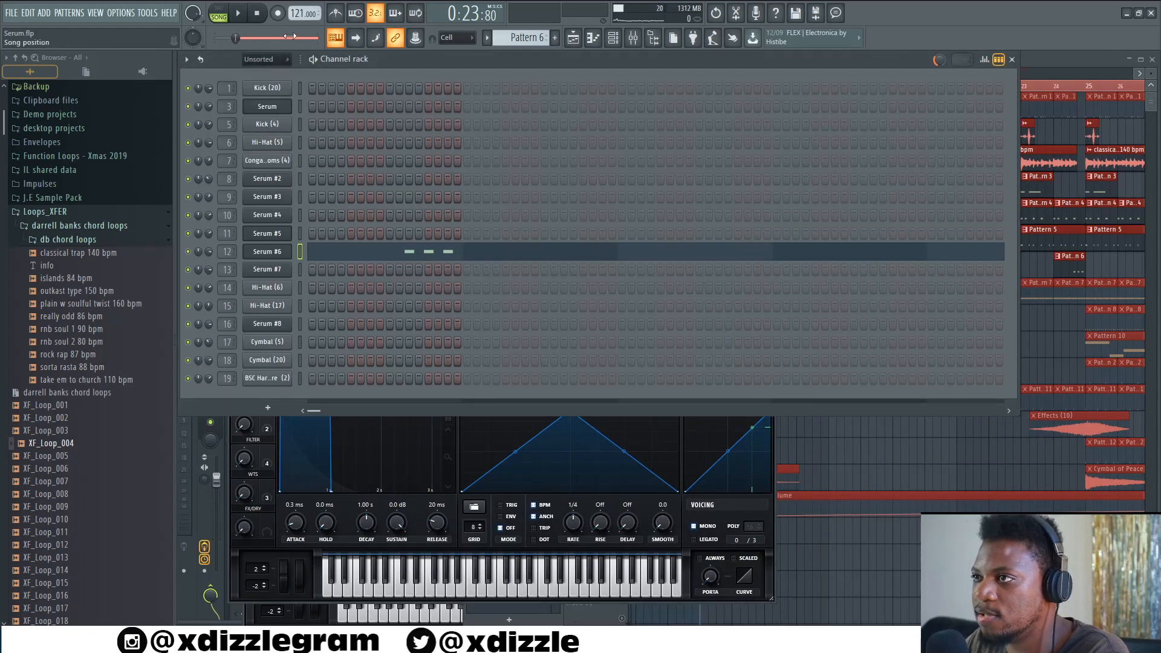
- Play Pattern 6 on its own in pattern mode, then return to the playlist and stop playback
left_click(219, 16)
key("space")
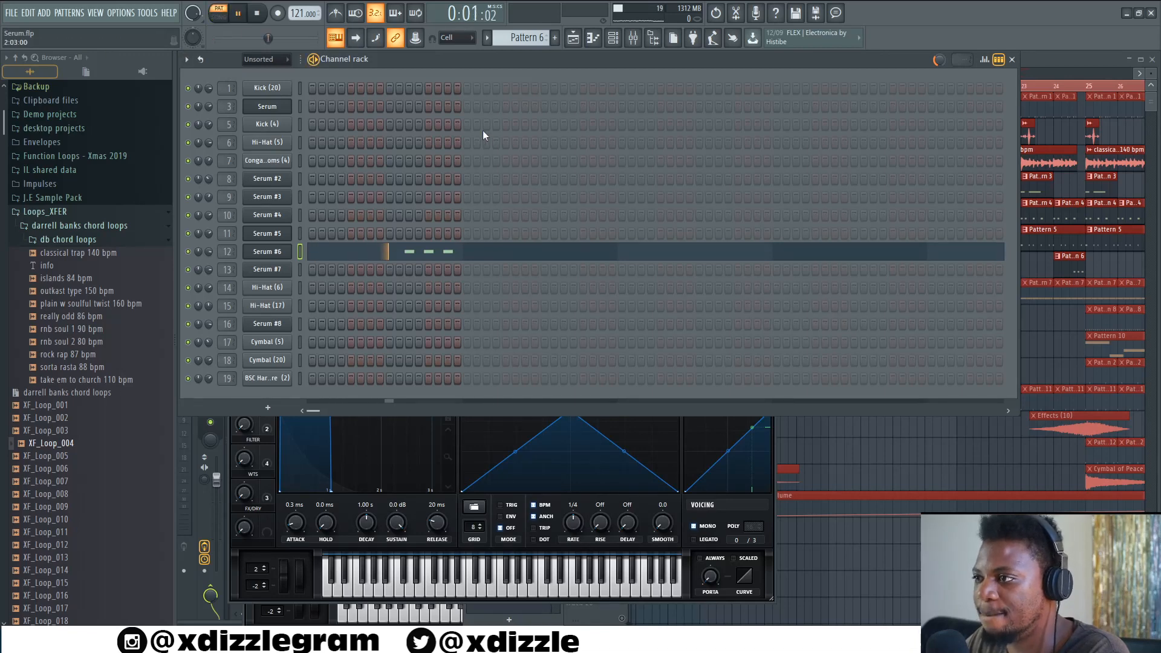
left_click(1039, 63)
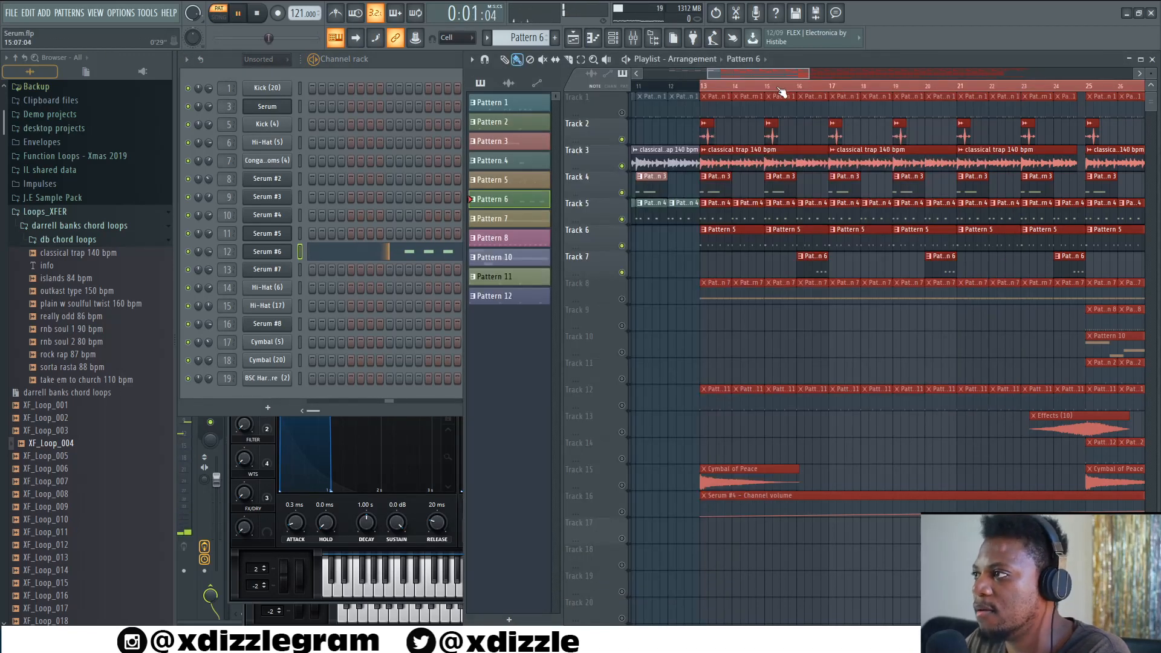
key("space")
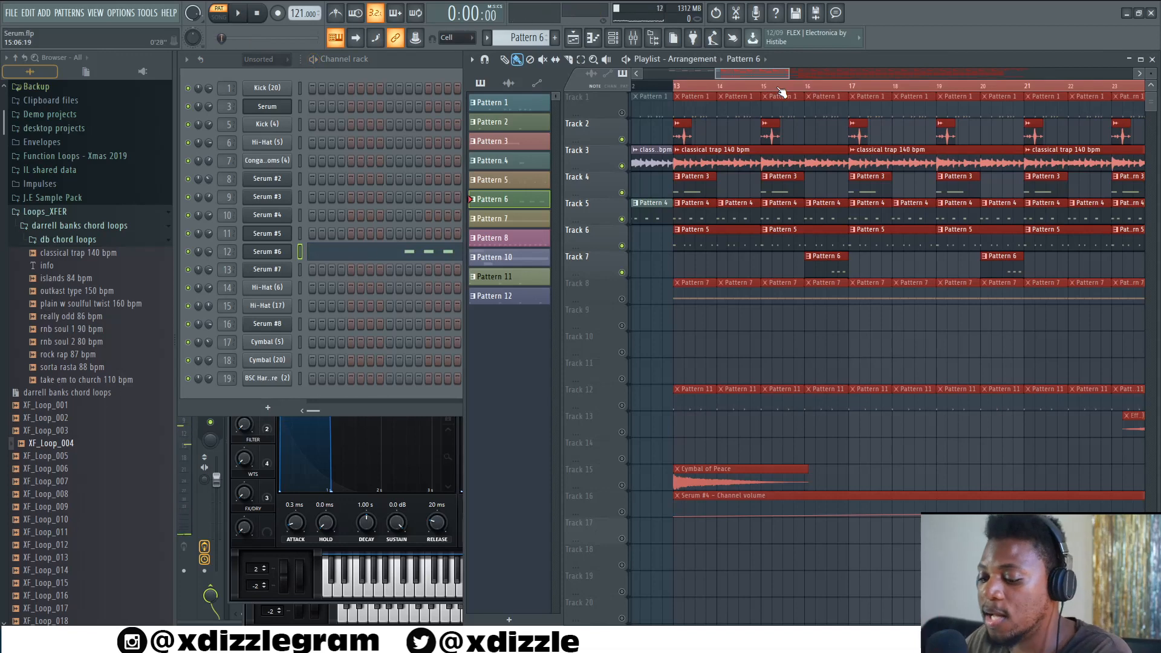
key("space")
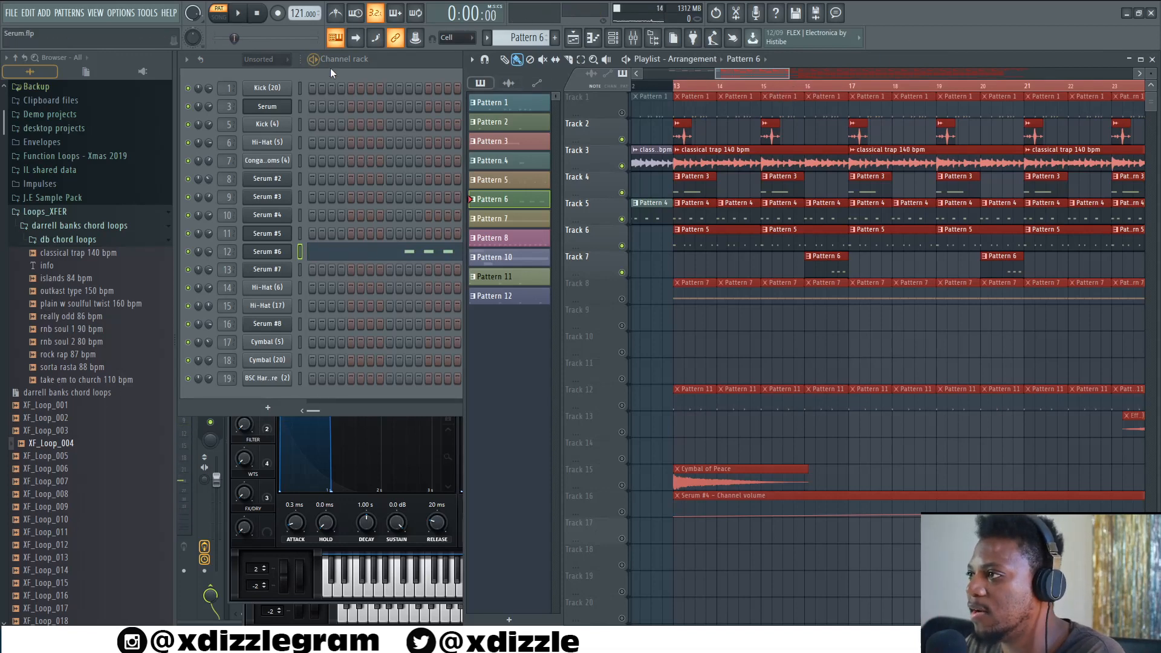
- Switch to song mode and play the arrangement from around bar 16
left_click(219, 15)
key("space")
left_click(791, 86)
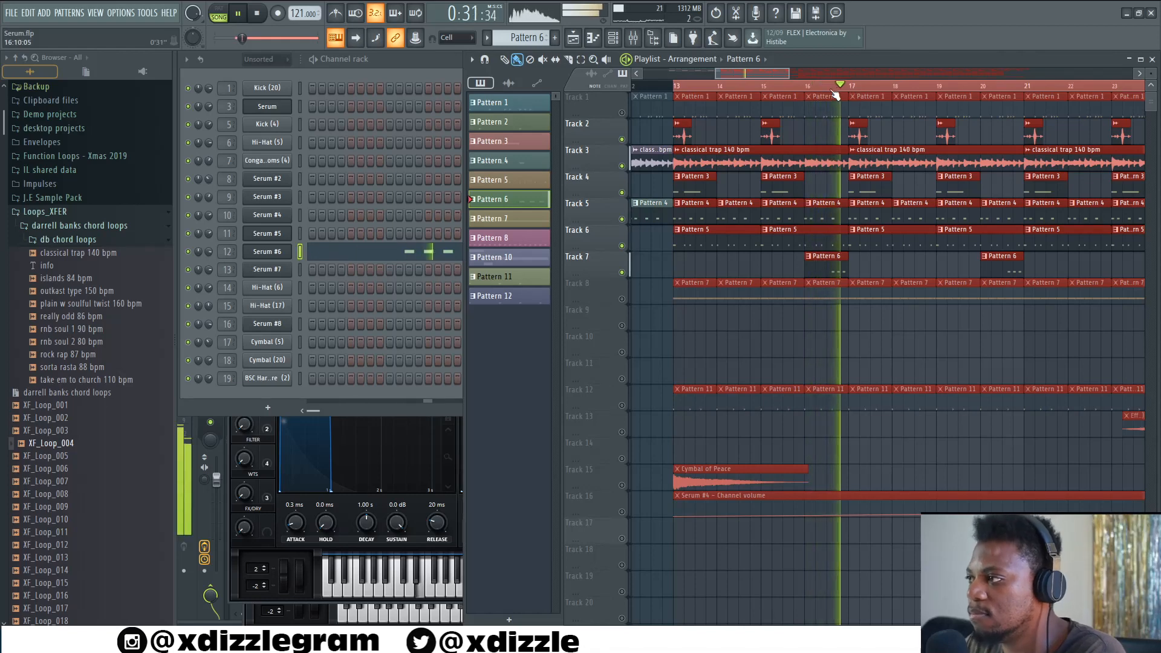
scroll(788, 87, "down", 1)
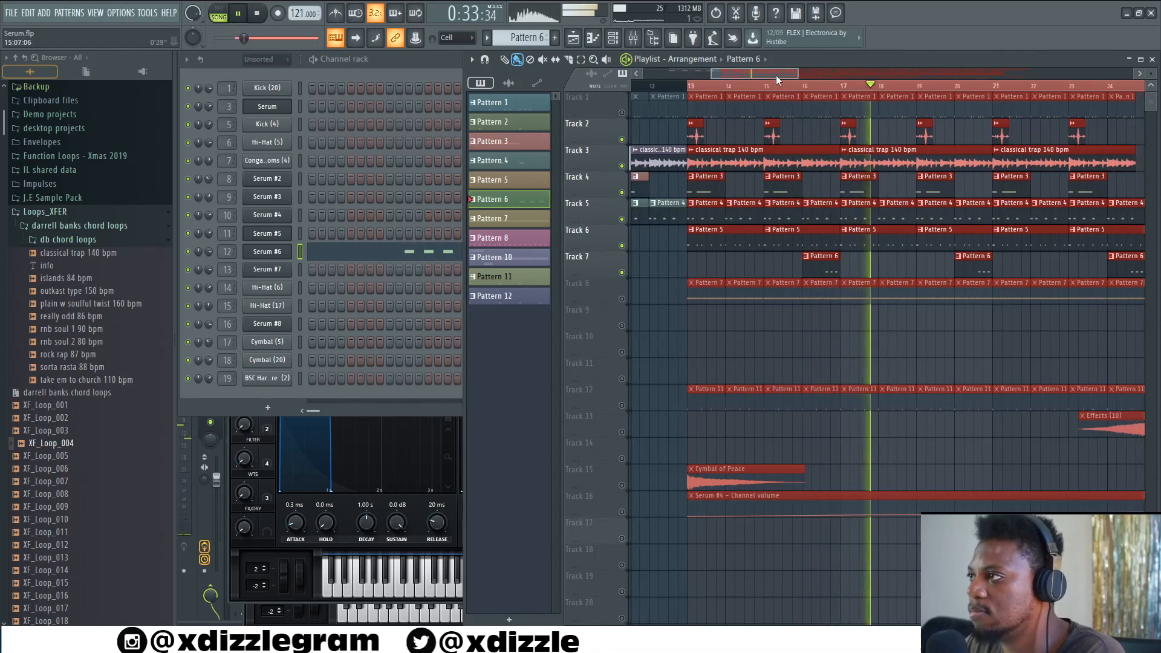
mouse_move(780, 74)
left_mouse_down()
mouse_move(797, 59)
mouse_move(776, 76)
left_mouse_up()
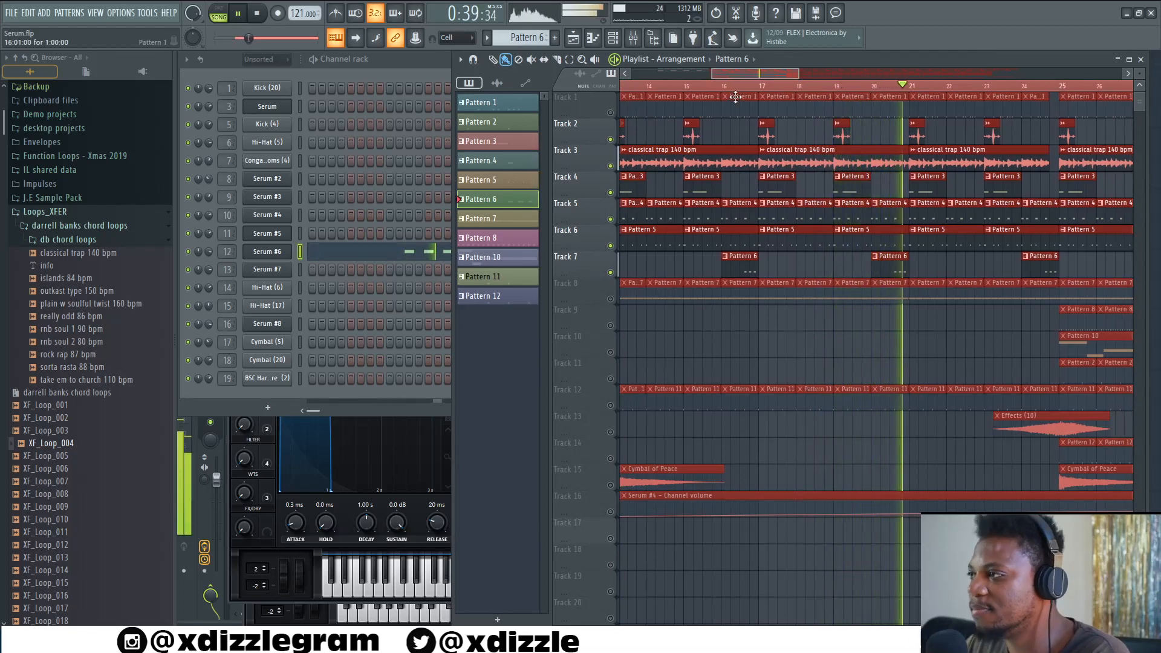
- Unmute Track 8 and replay the arrangement
scroll(750, 95, "down", 1)
key("space")
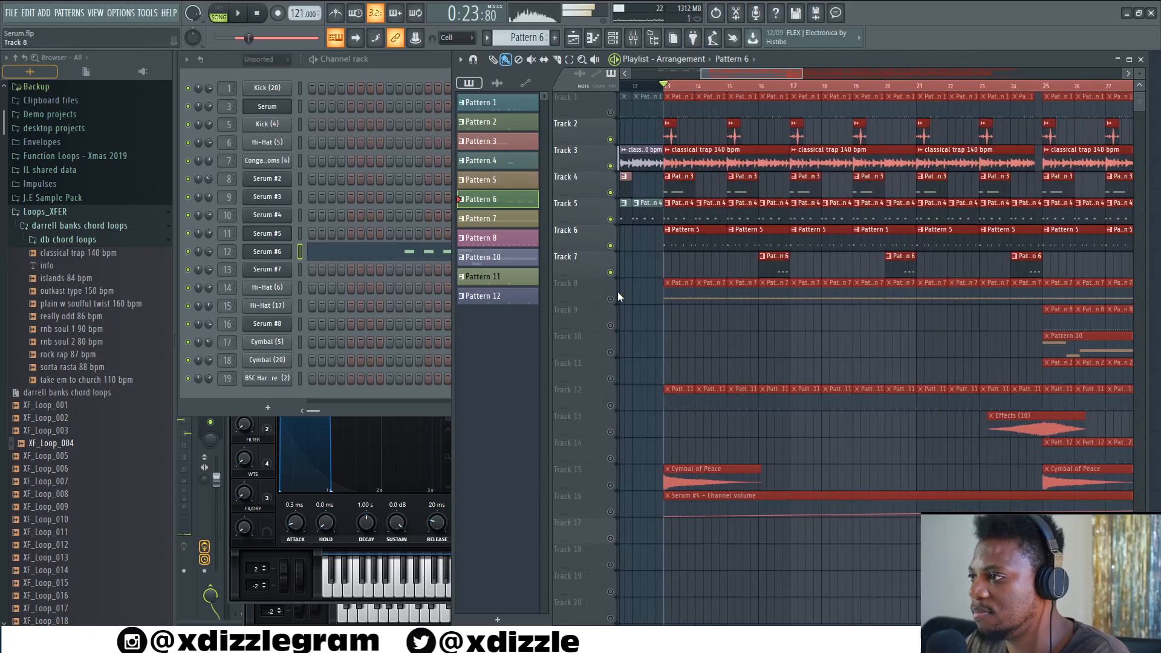
key("space")
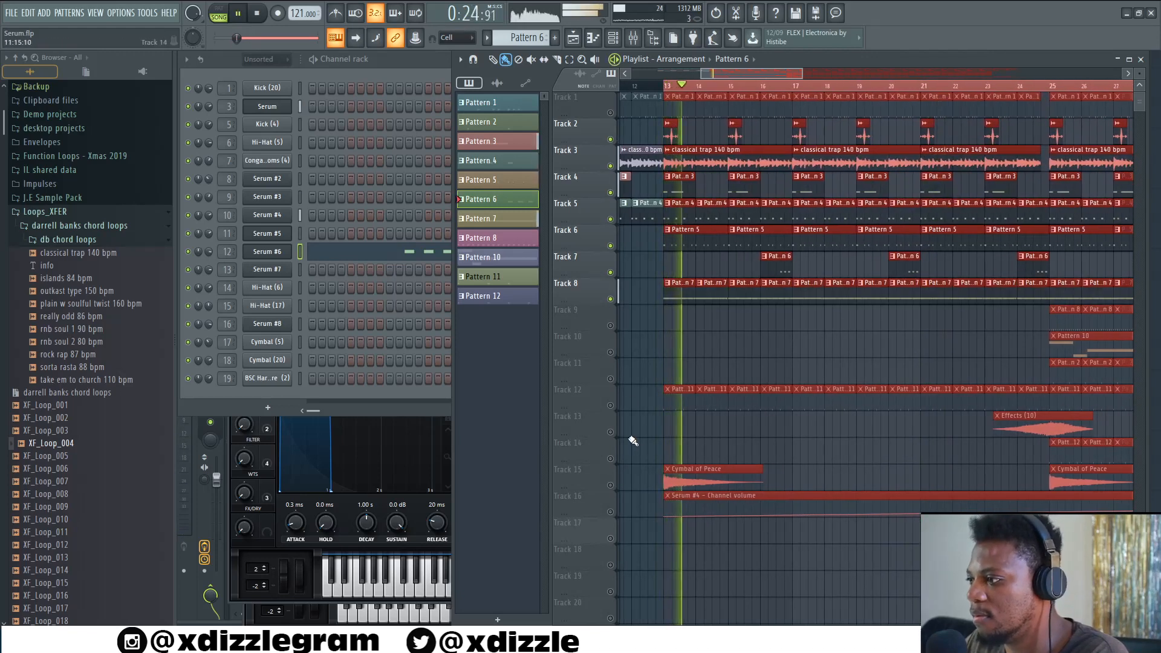
- Open Pattern 7's Serum #4 piano roll and view its Serum #4 plugin window, then close it
double_click(674, 298)
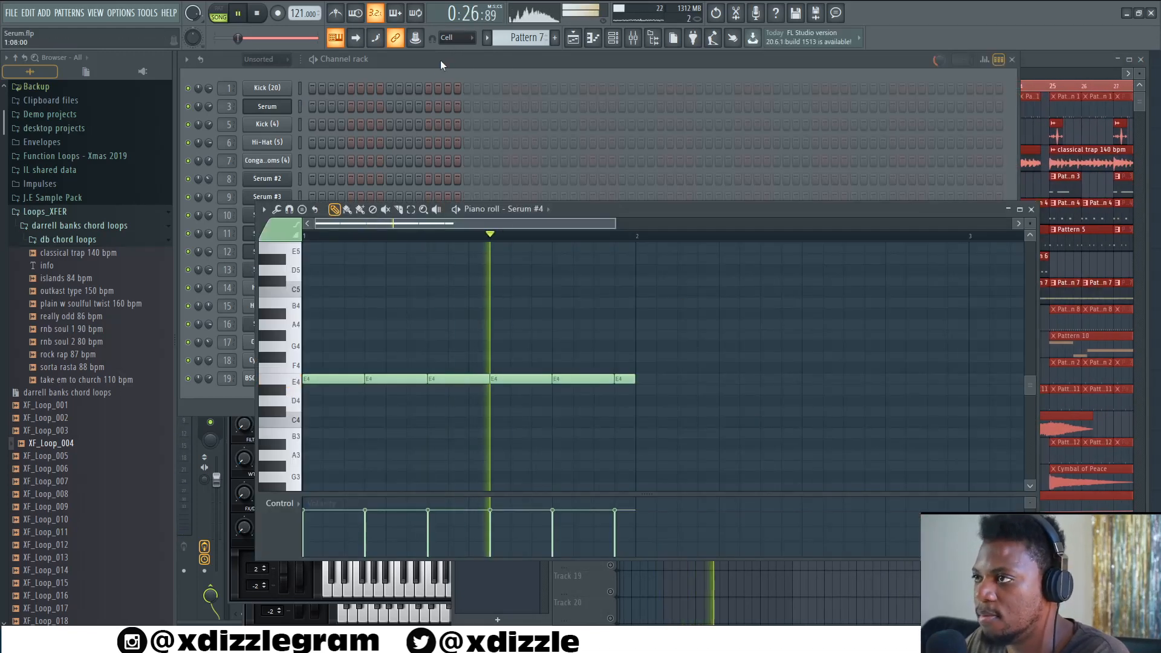
key("space")
left_click(254, 214)
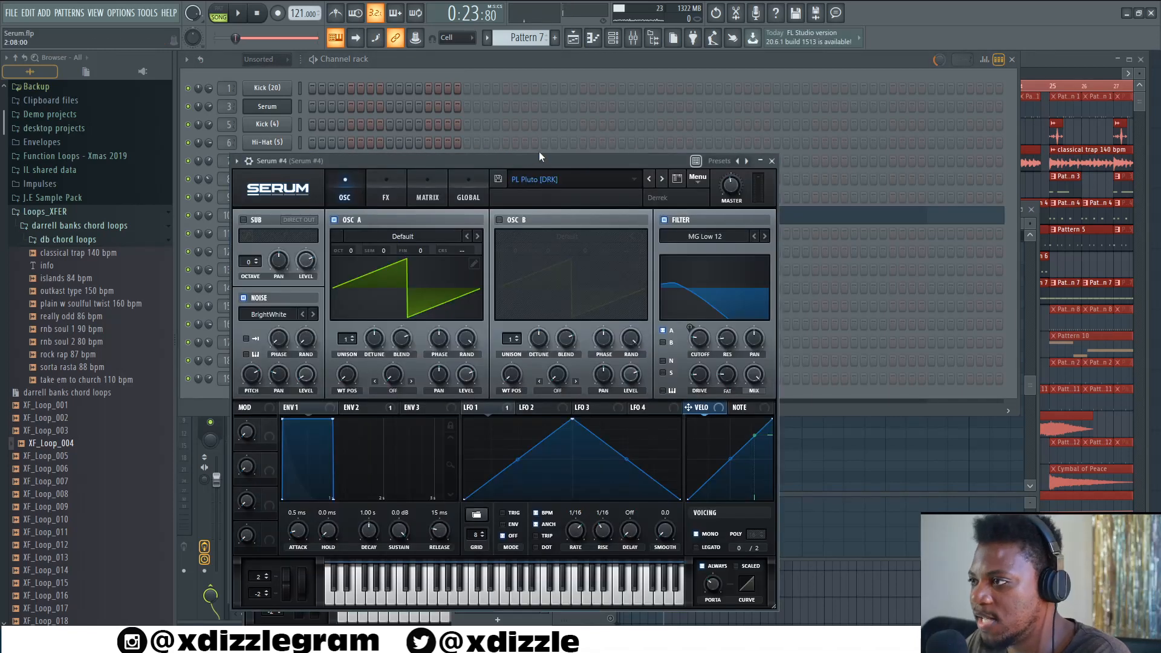
left_click(533, 76)
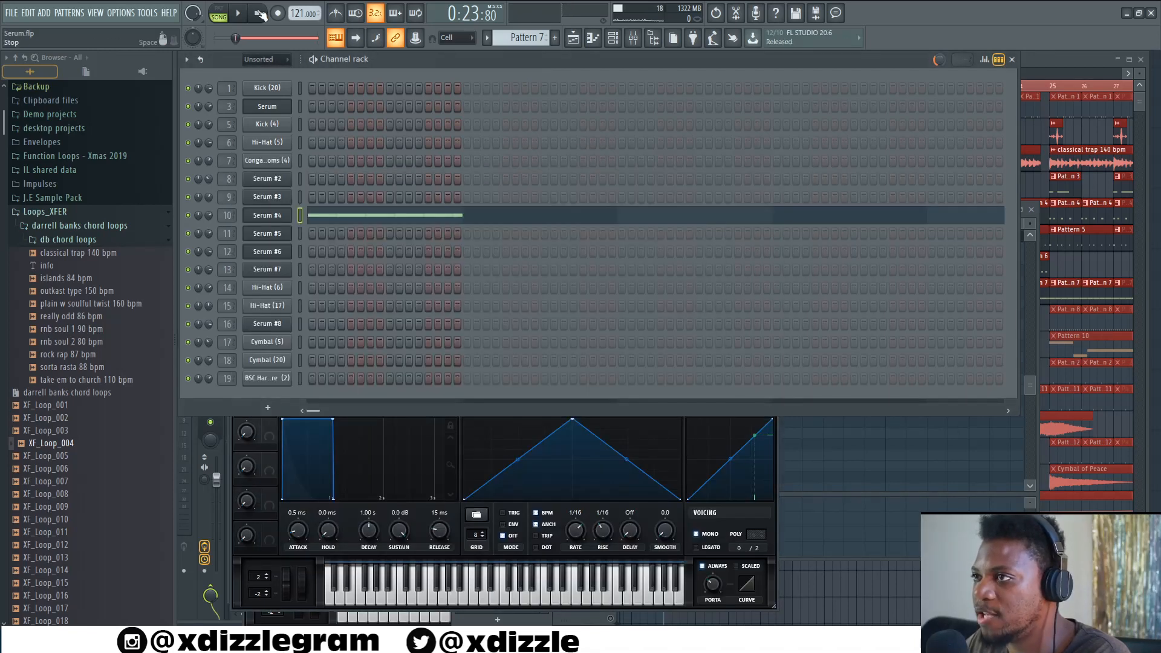
- Play Pattern 7 alone in pattern mode and reopen its Serum #4 piano roll
left_click(217, 13)
key("space")
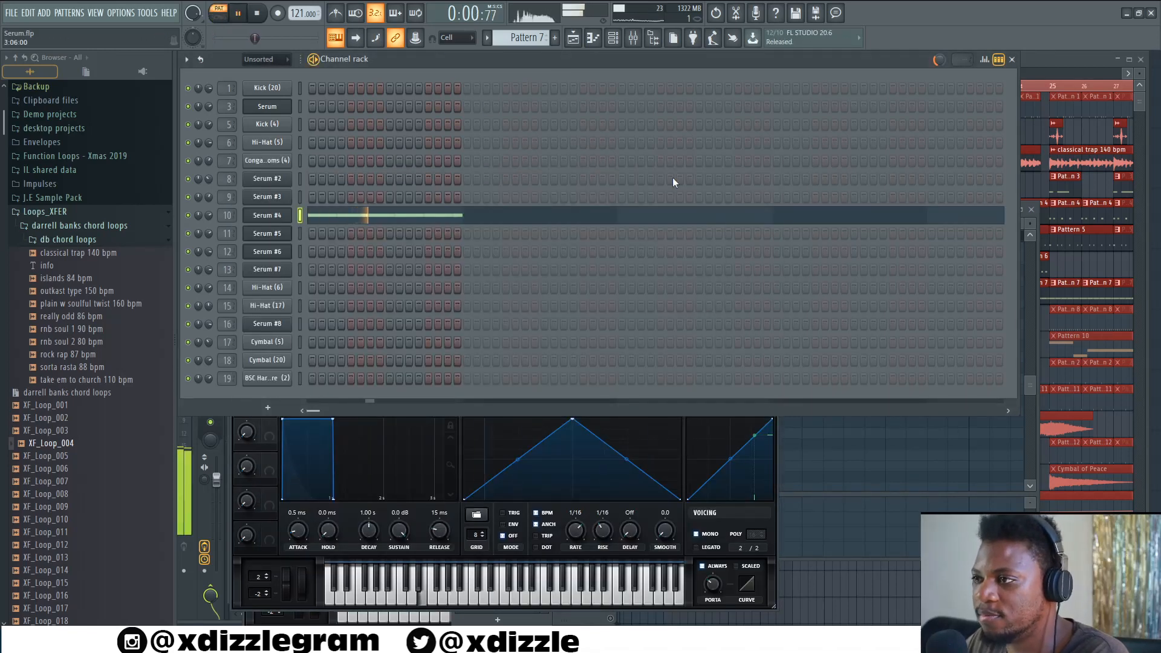
left_click(451, 215)
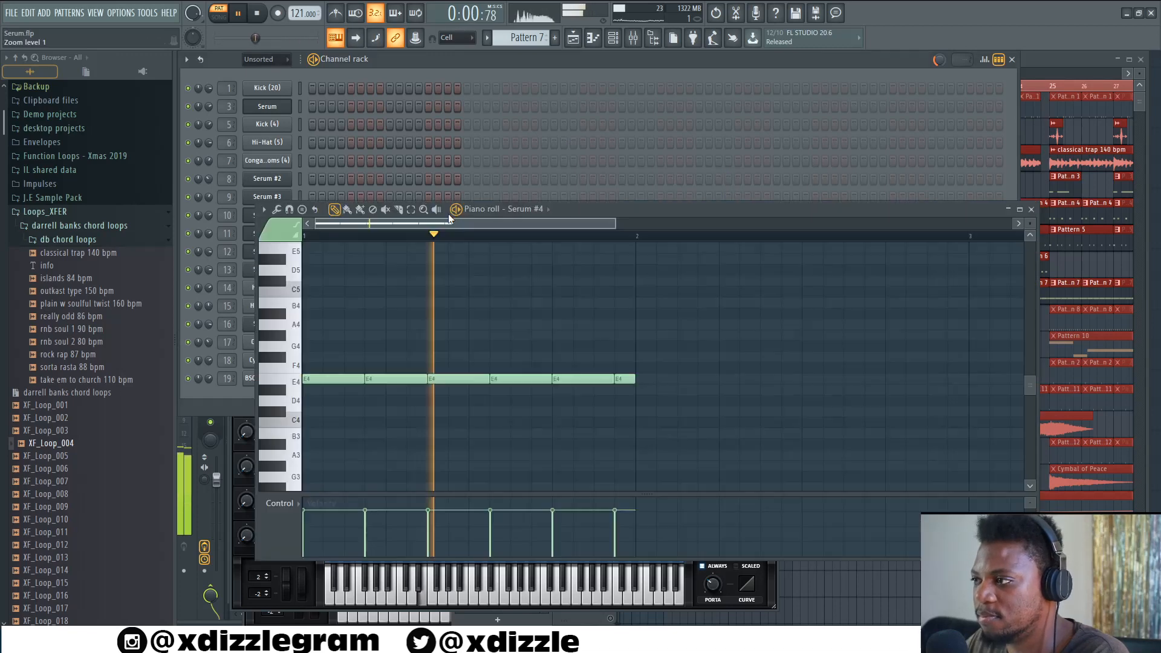
left_click_drag(631, 212, 641, 201)
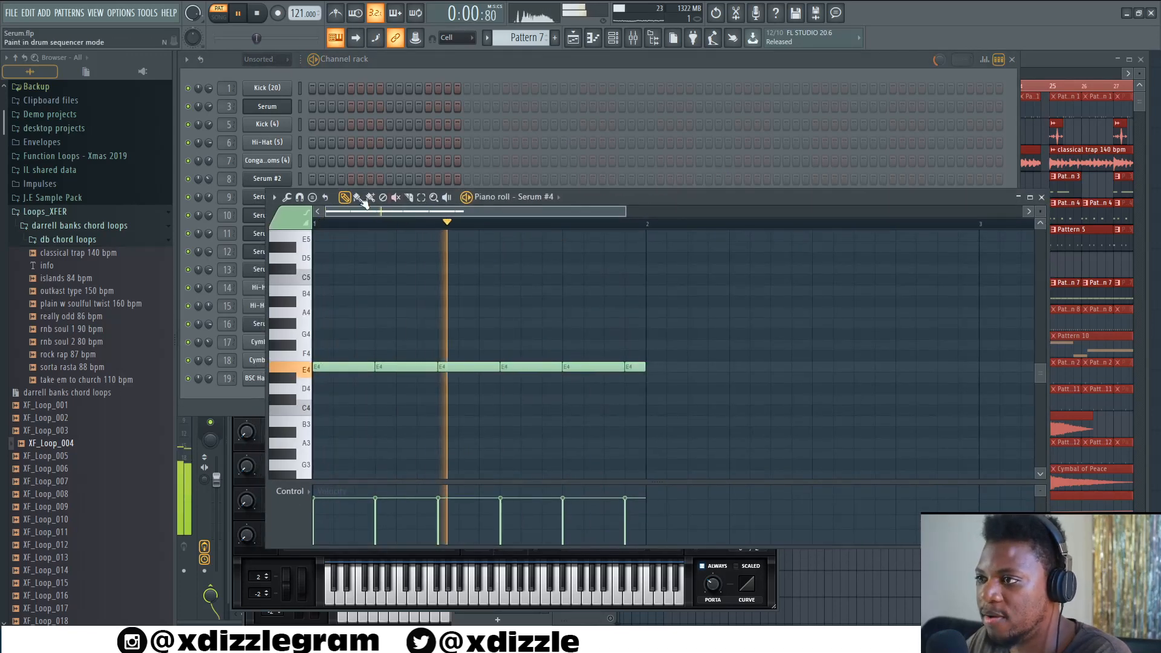
key("space")
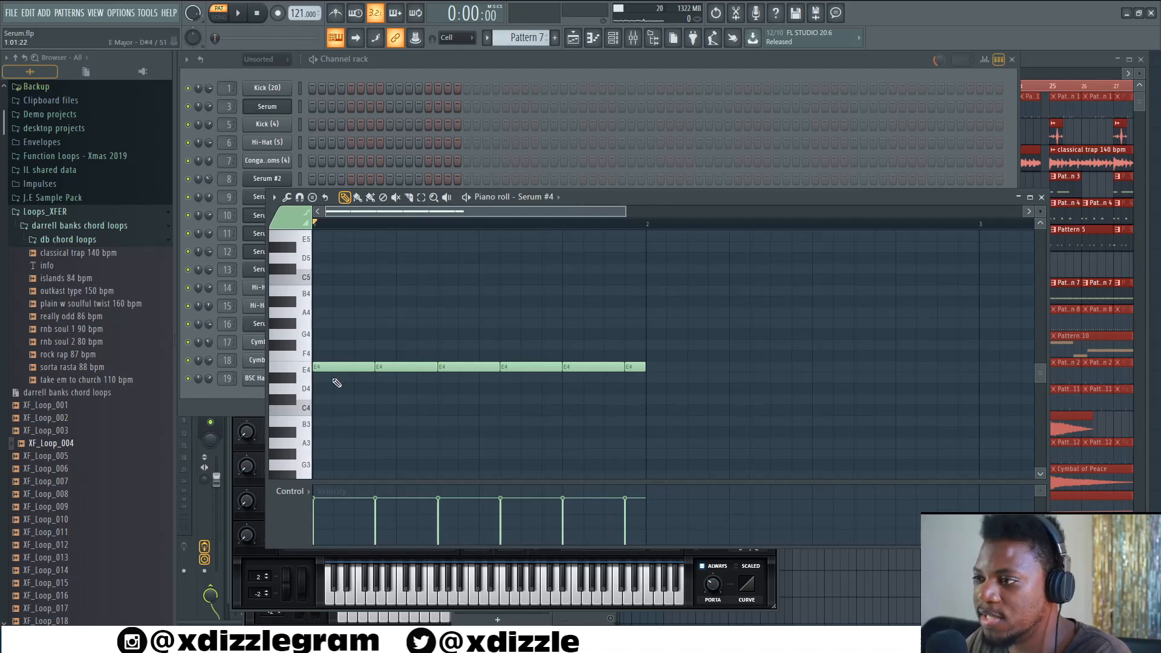
key("space")
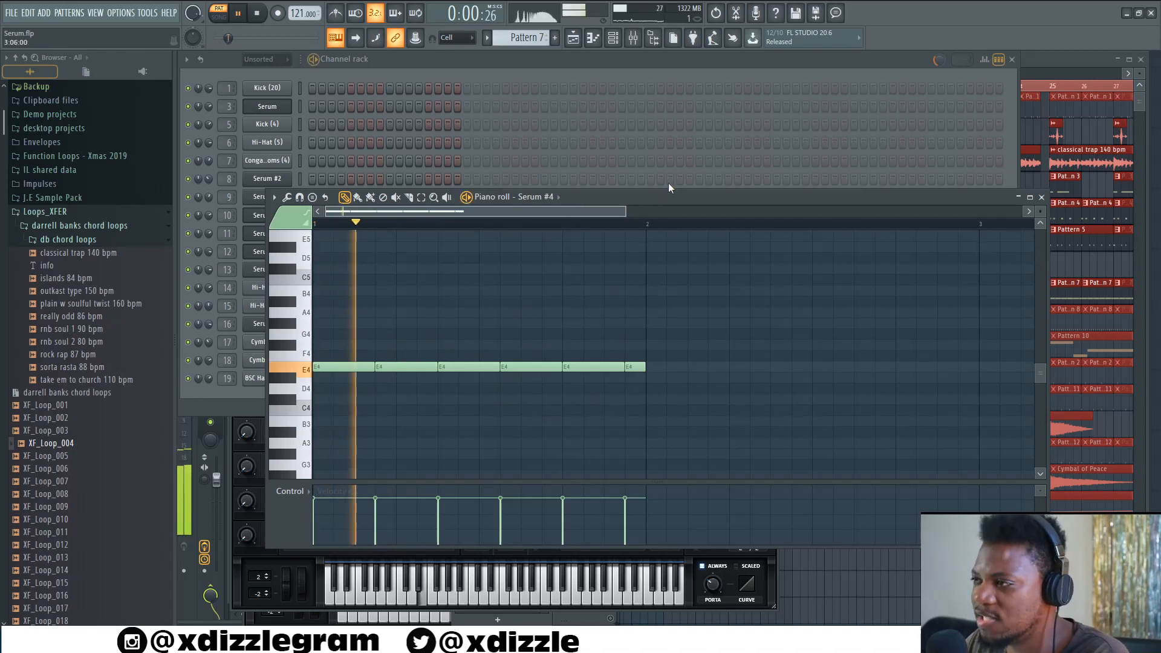
- Return to the playlist, switch to song mode and play the arrangement
left_click(1055, 59)
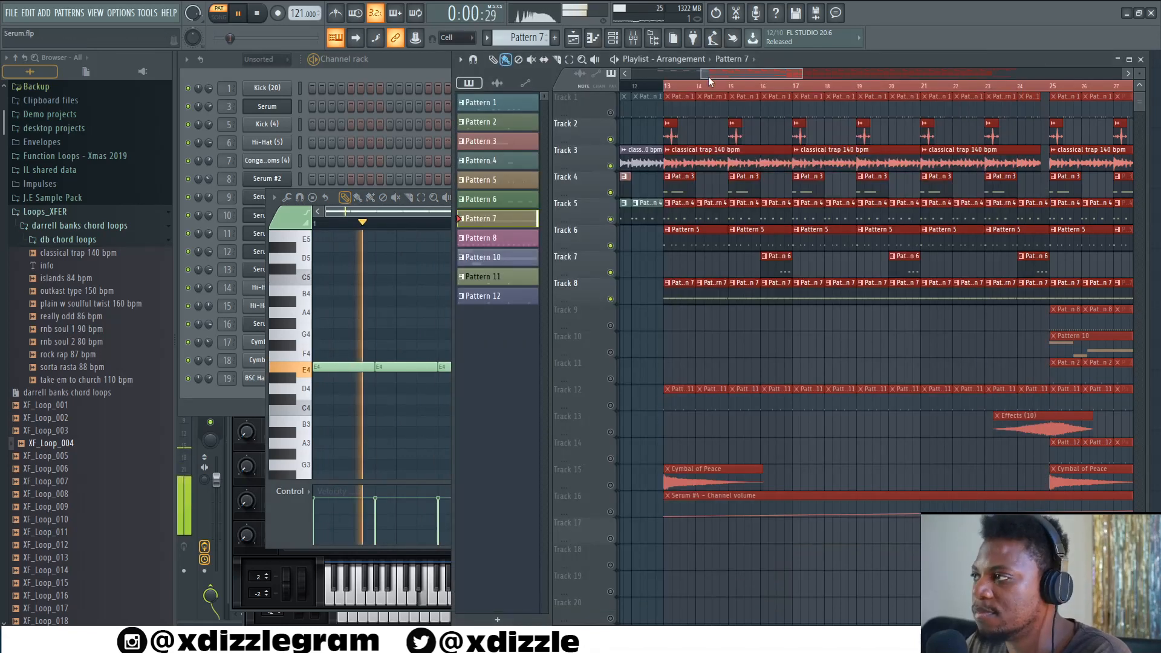
key("space")
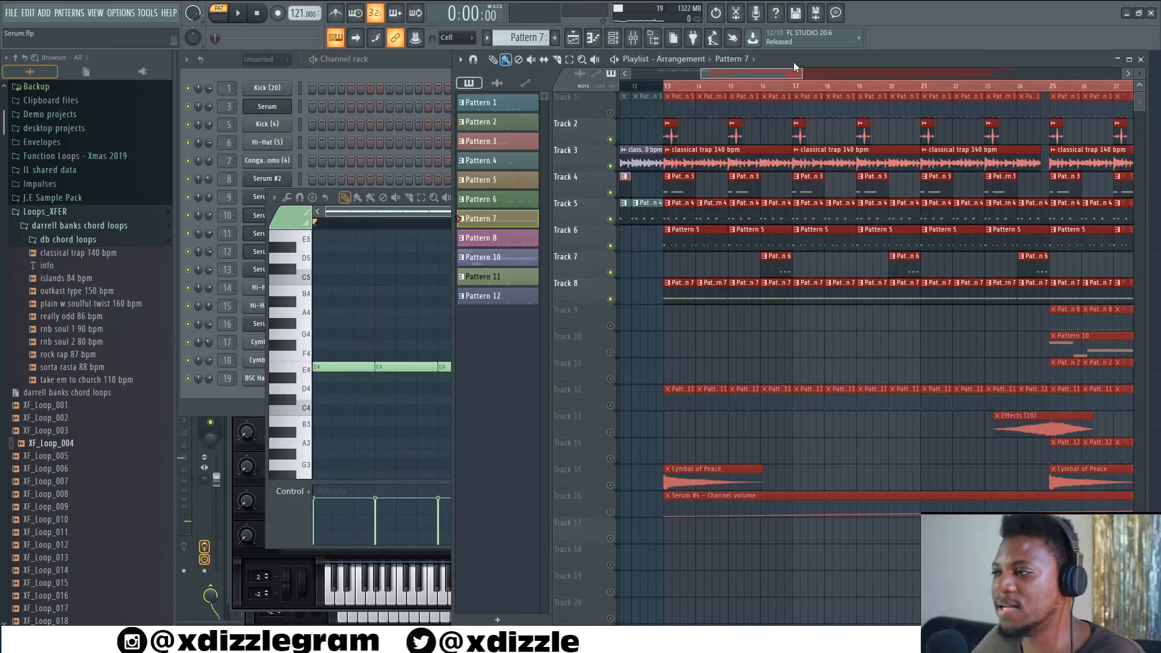
left_click(227, 16)
key("space")
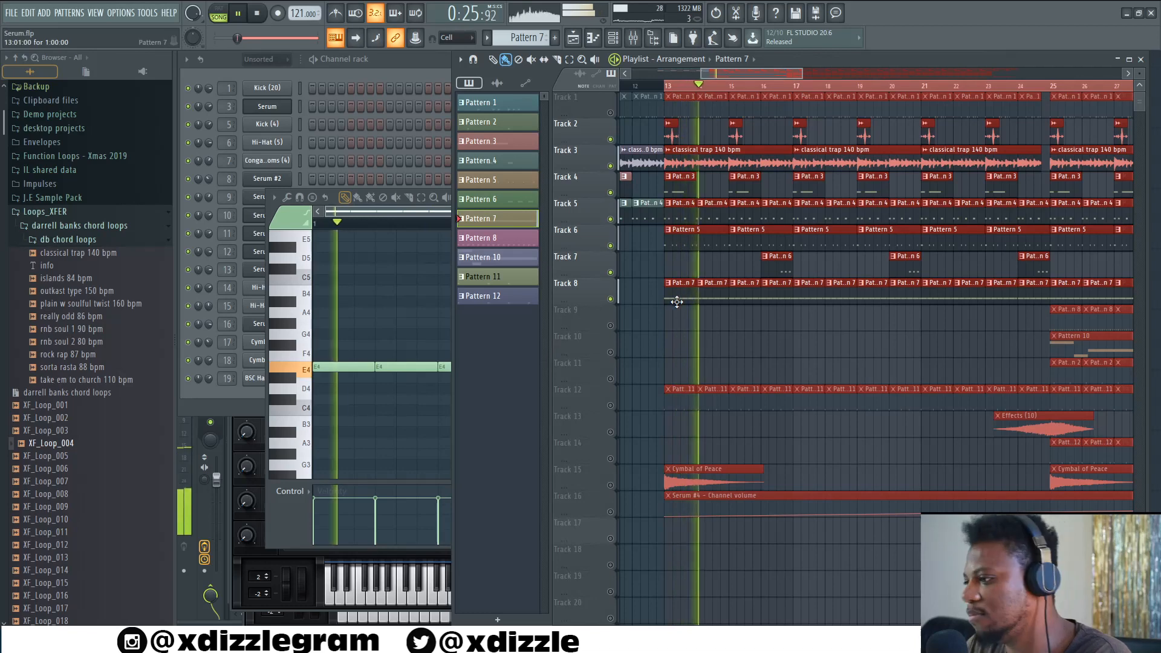
- Unmute Track 12 and open its Pattern 11 in the channel rack
scroll(726, 92, "down", 3)
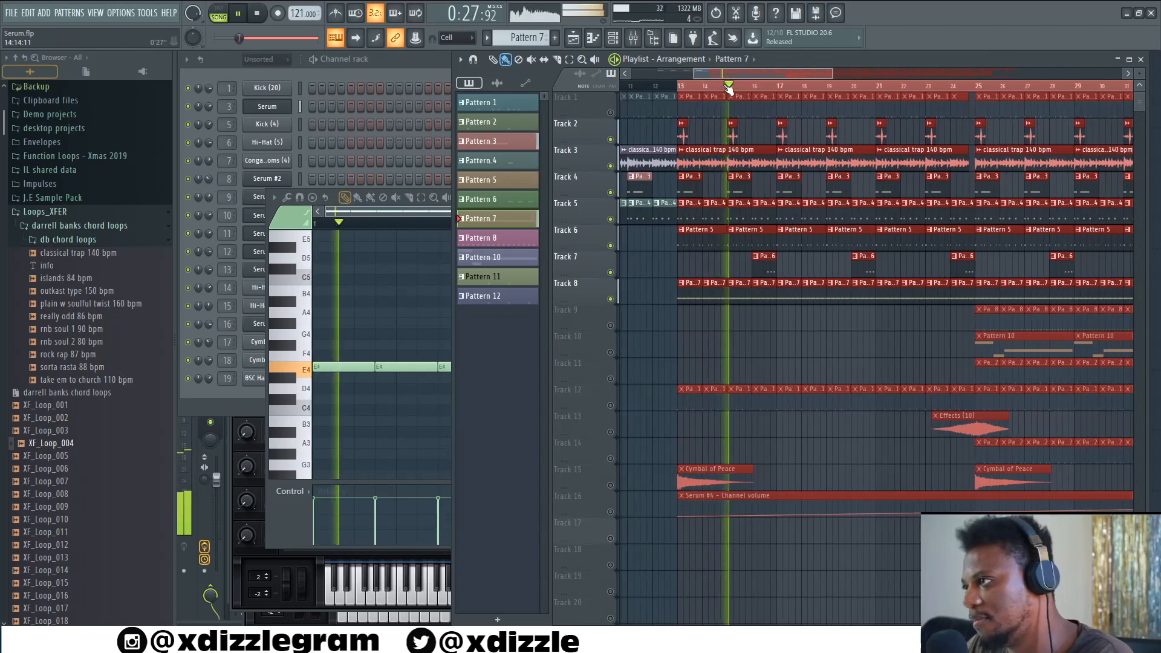
left_click(611, 405)
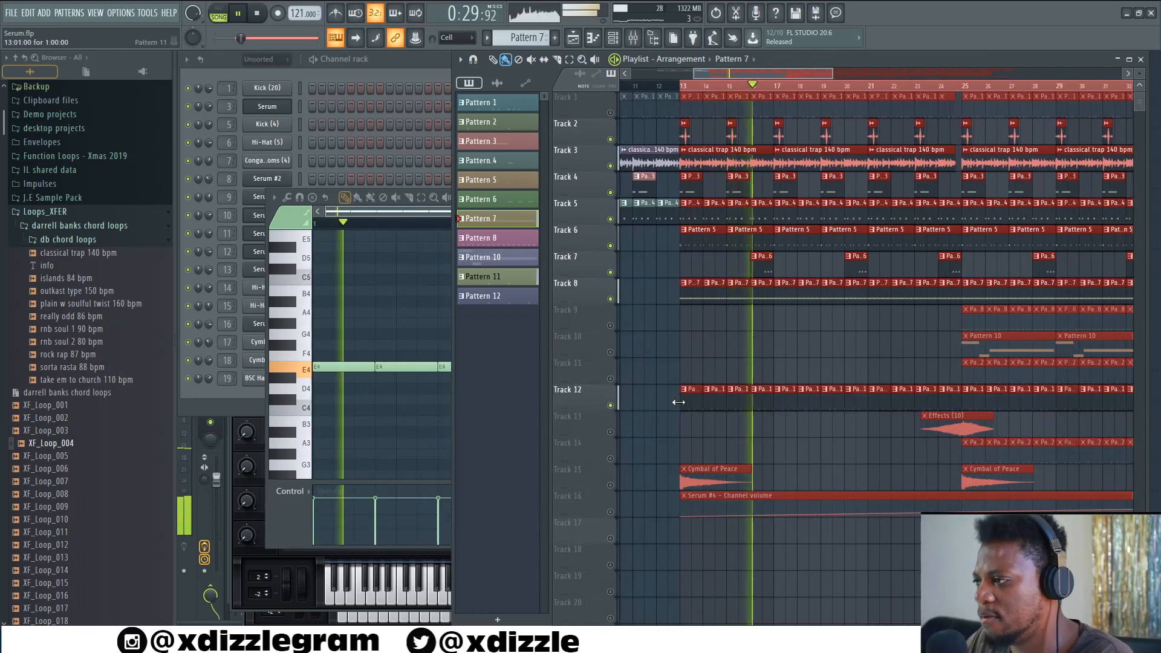
double_click(705, 403)
left_click(419, 68)
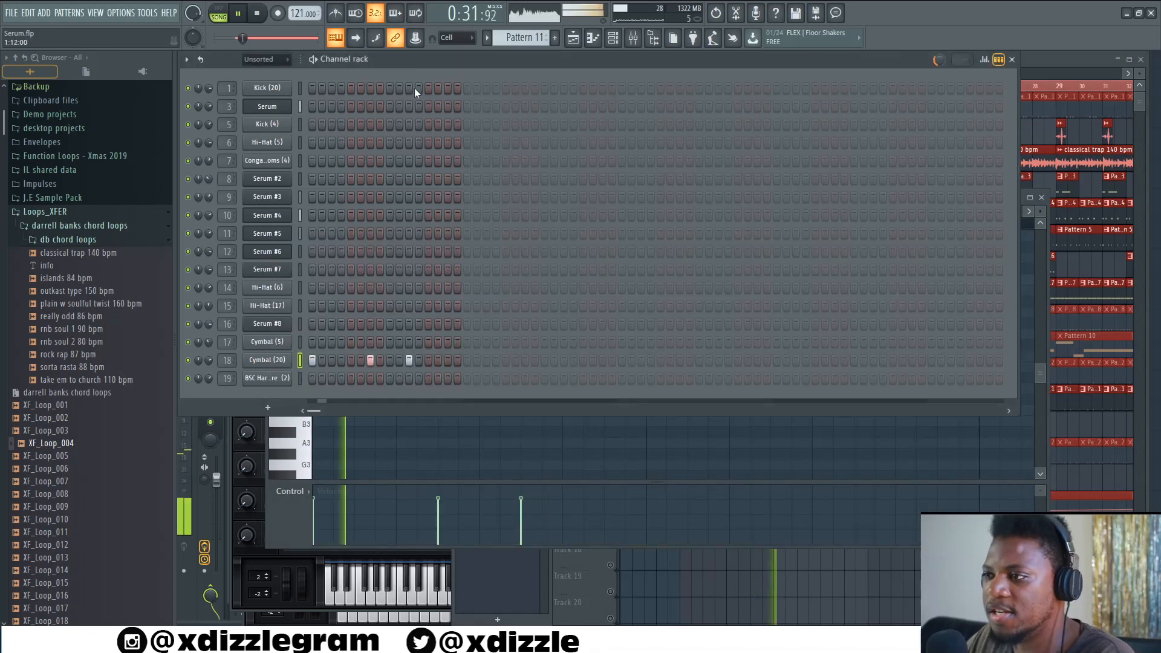
- Inspect the Cymbal (20) sample settings in Pattern 11, then return to the playlist and play the arrangement
key("space")
left_click(280, 360)
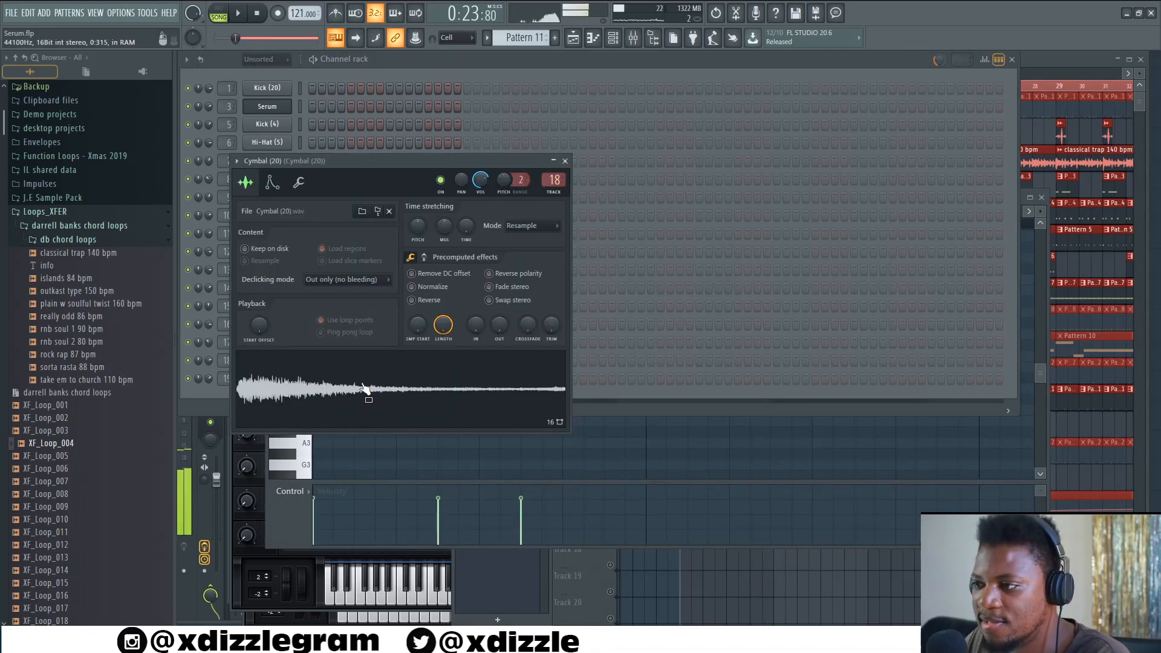
left_click(533, 72)
left_click(1050, 56)
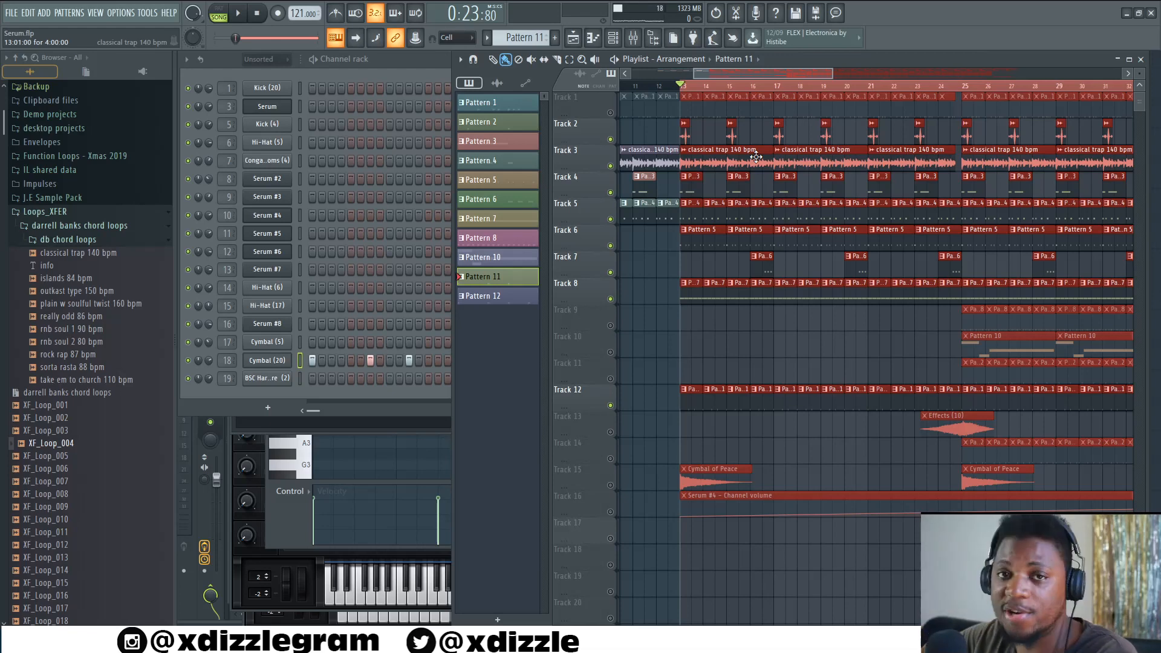
key("space")
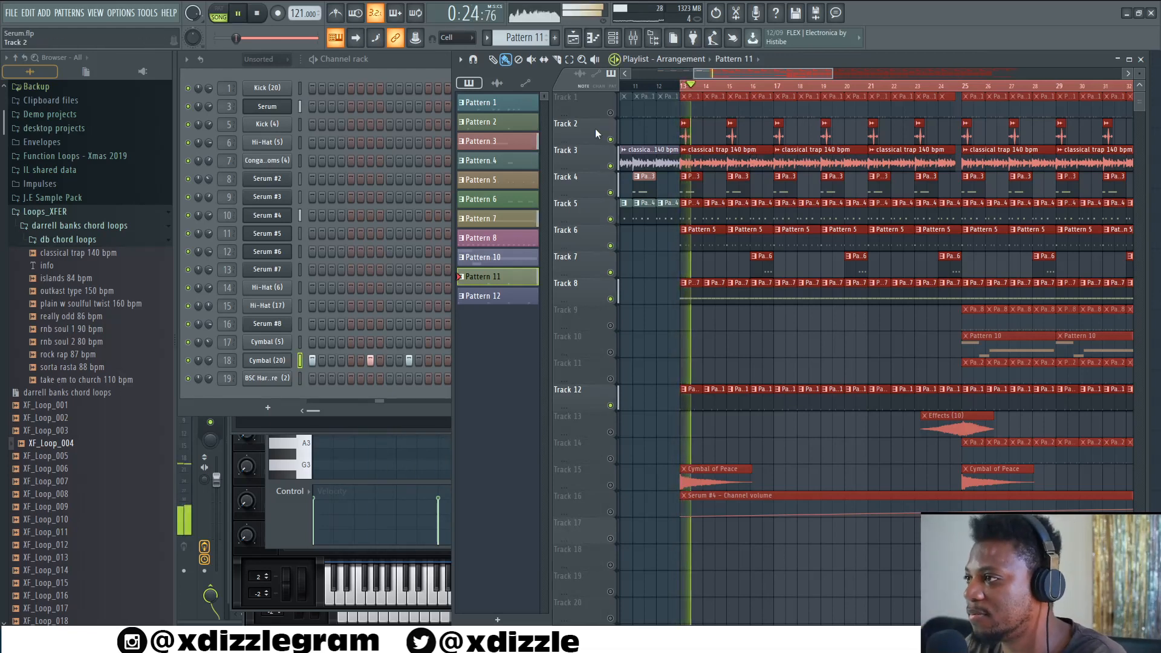
- Unmute Track 1 and play the arrangement again
key("space")
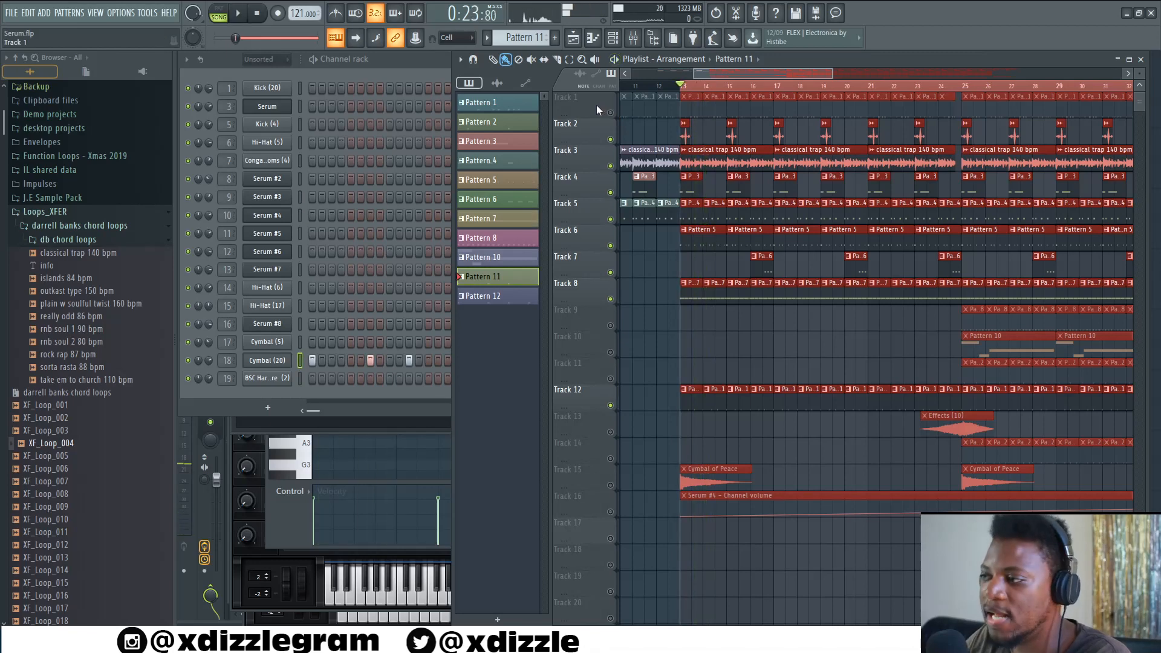
left_click(611, 113)
key("space")
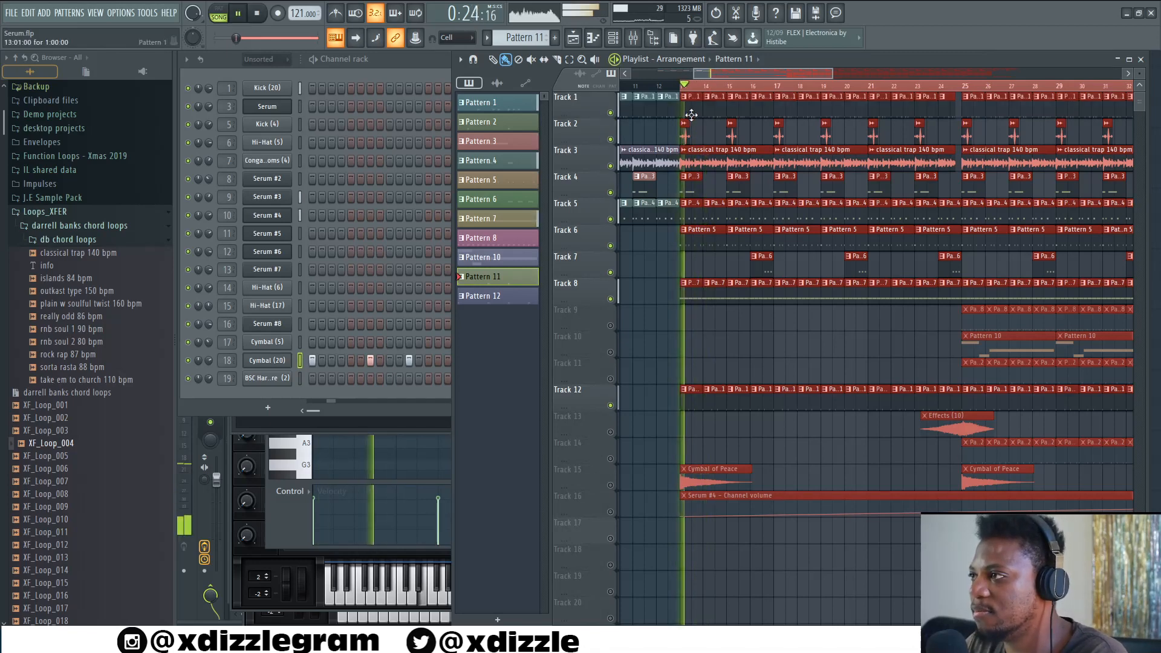
- Open Track 1's Pattern 1 in the channel rack, play it alone in pattern mode, and close the rack
double_click(691, 114)
left_click(440, 63)
key("space")
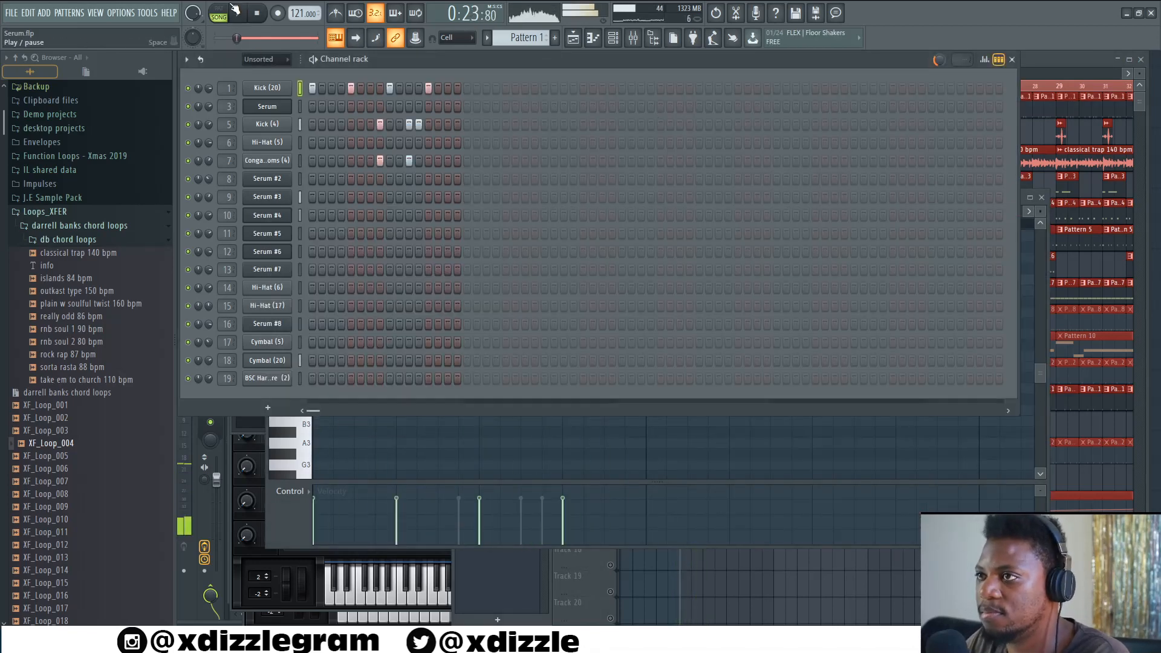
key("l")
key("space")
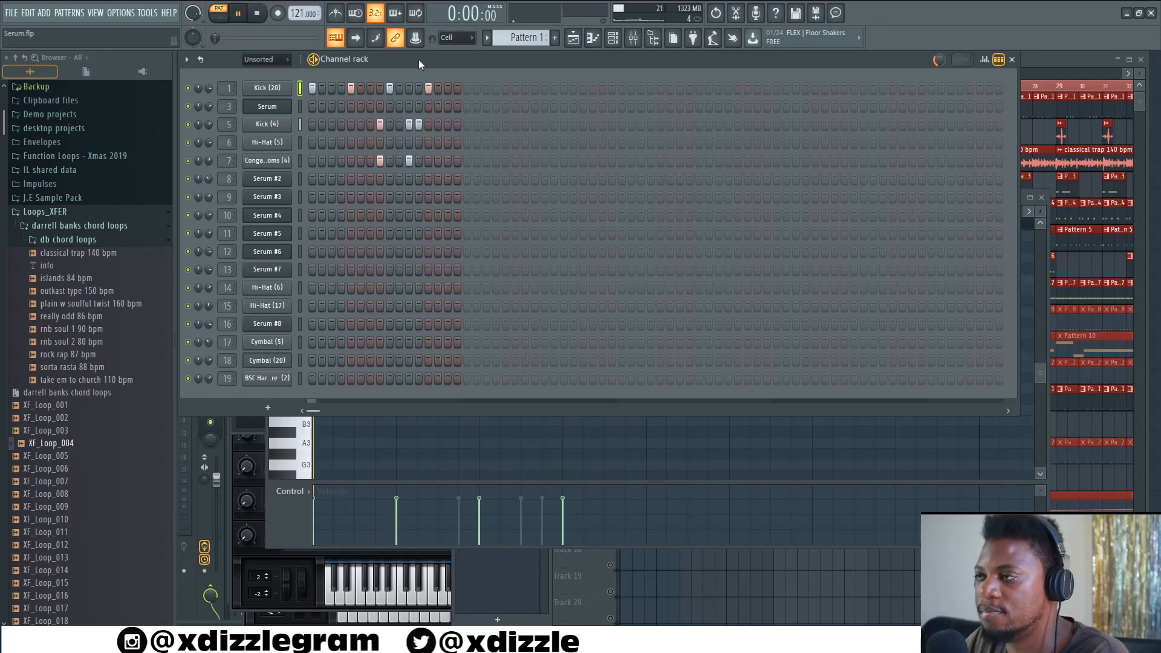
left_click(1039, 62)
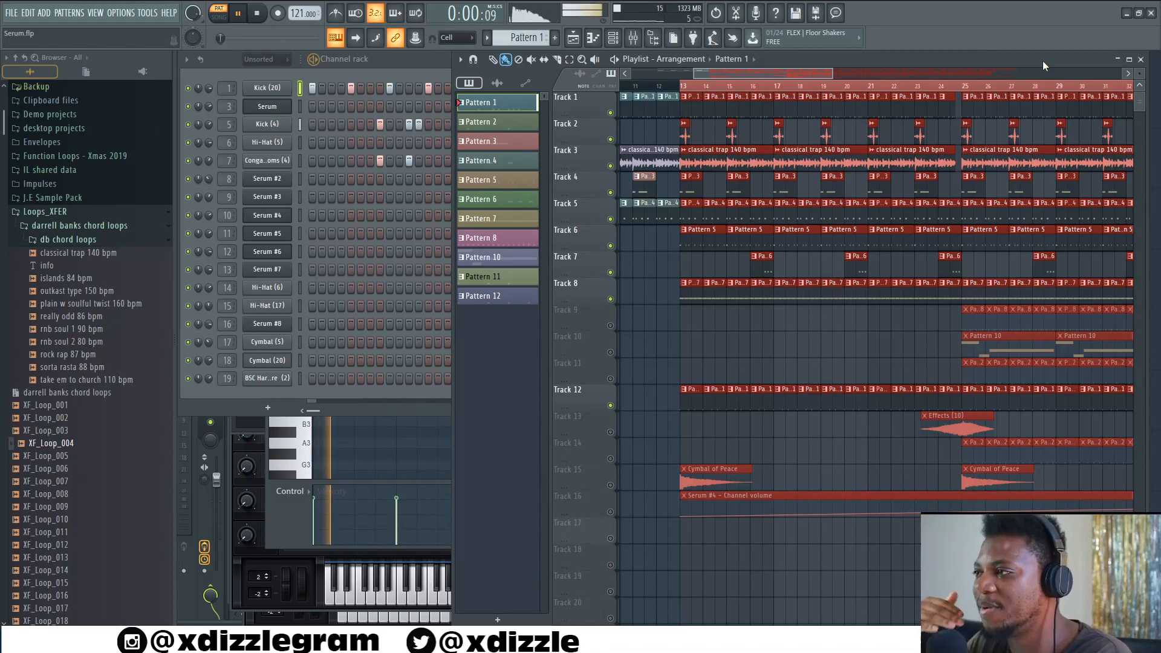
- Maximize the playlist and play the arrangement in song mode from around bar 25
double_click(827, 60)
scroll(572, 79, "down", 4)
scroll(572, 75, "up", 3)
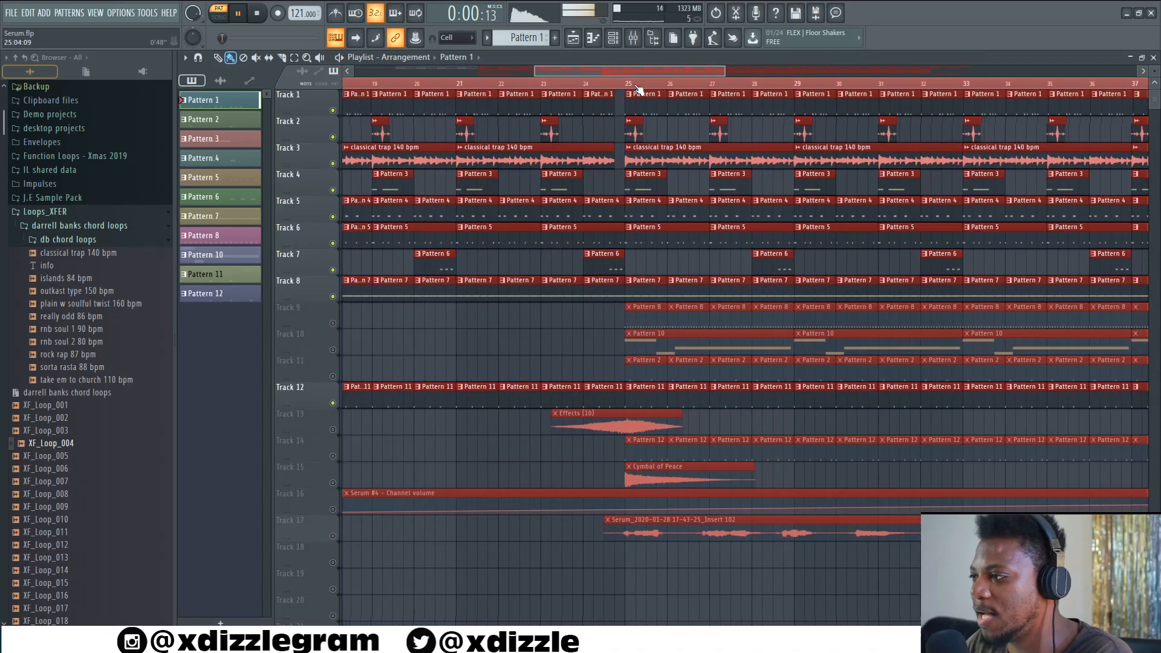
scroll(623, 88, "up", 2)
left_click(535, 86)
key("space")
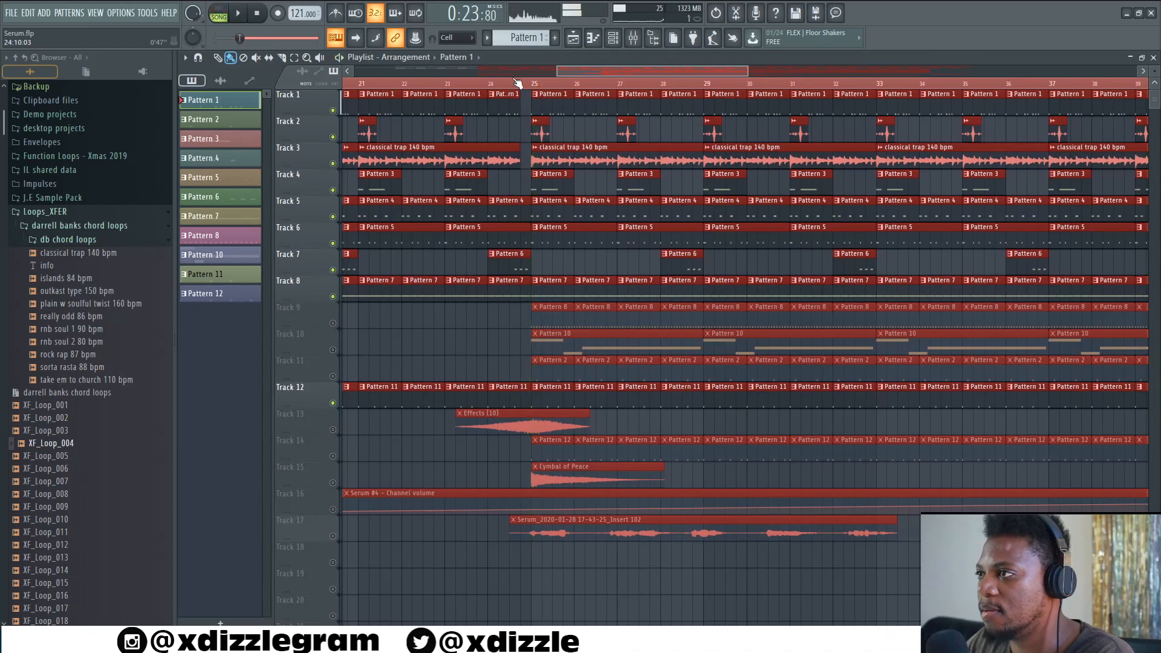
left_click_drag(616, 73, 638, 85)
scroll(599, 75, "down", 7)
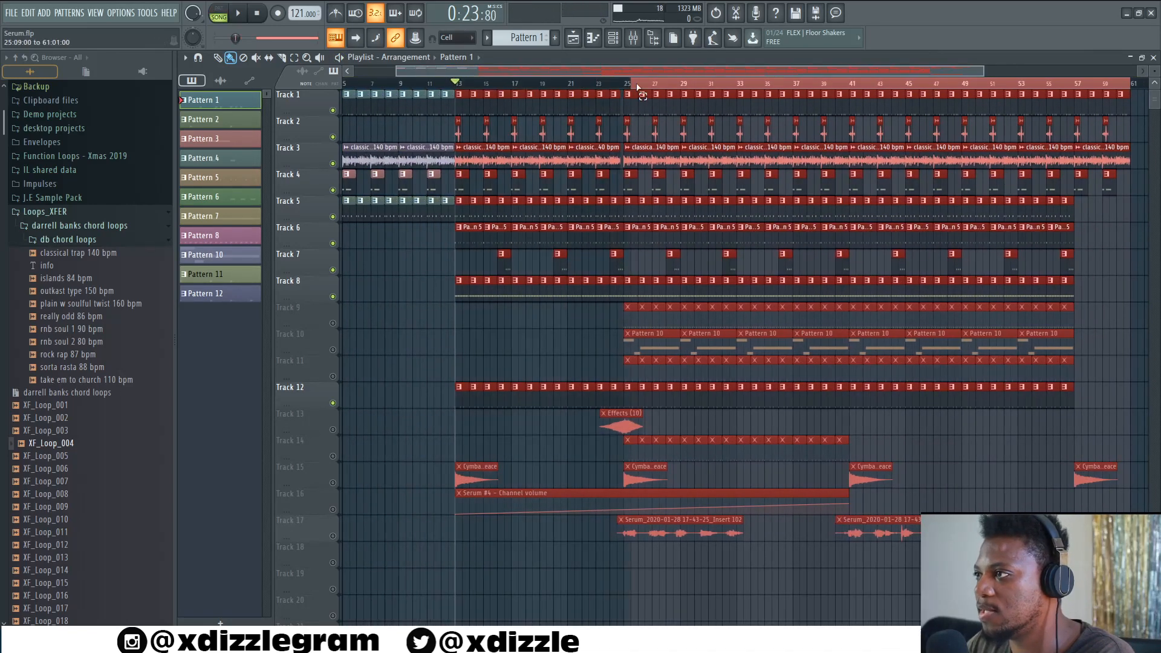
scroll(637, 85, "up", 4)
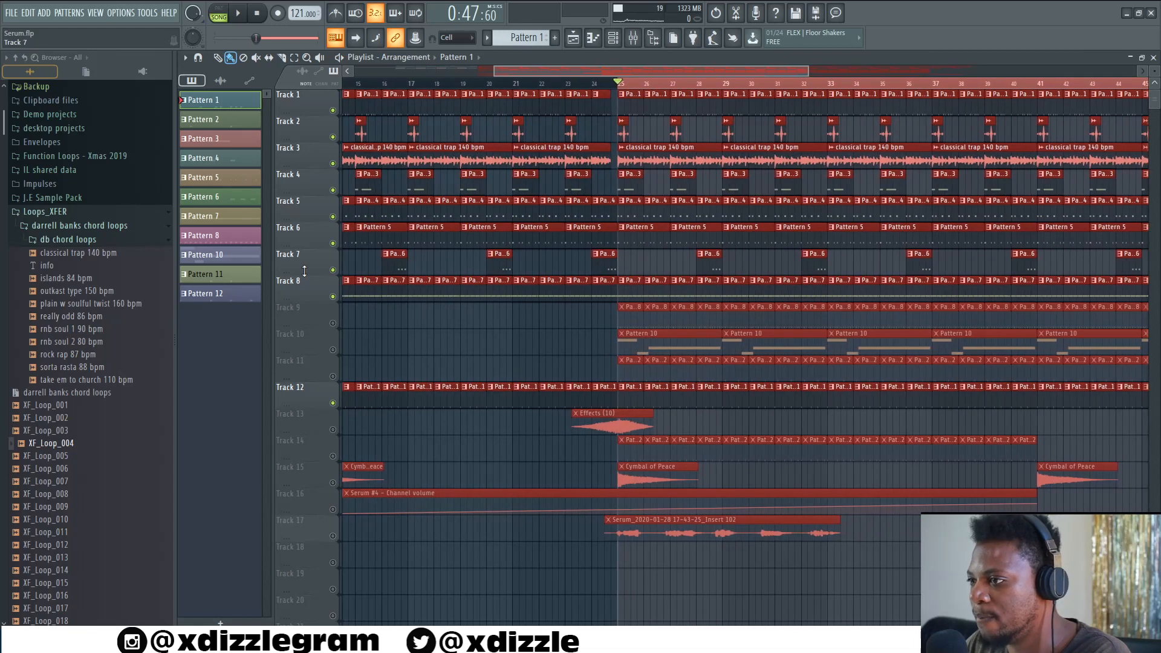
- Unmute Track 9 and open its Pattern 8 Hi-Hat (6) piano roll
left_click(332, 324)
double_click(631, 320)
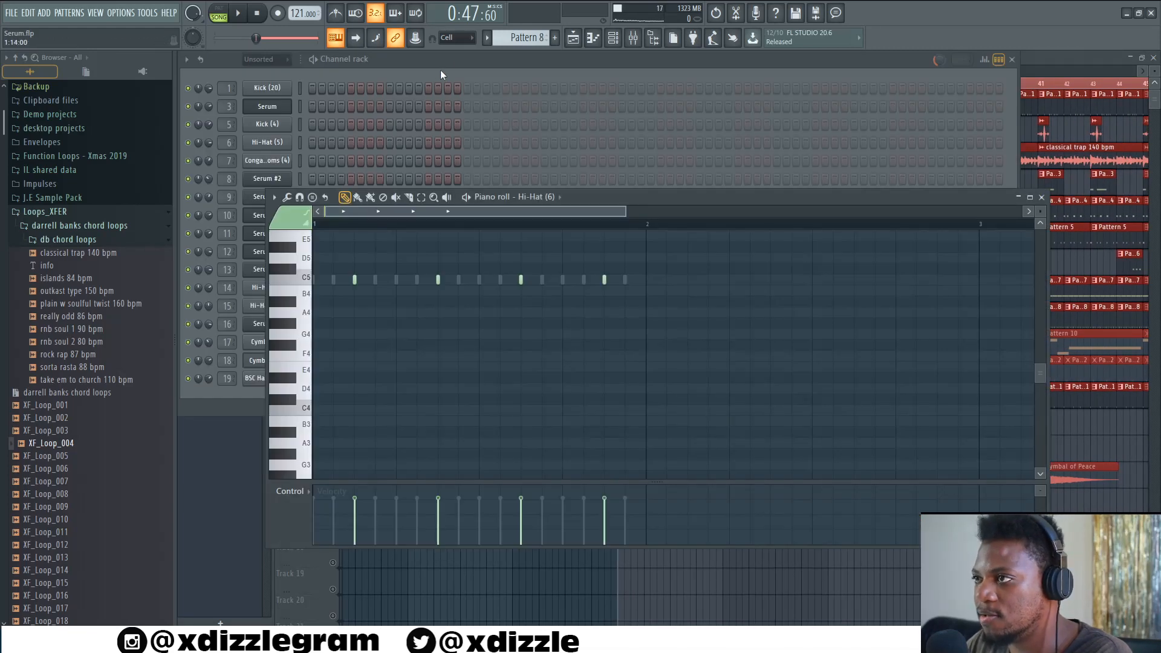
- Play Pattern 8 alone in pattern mode from the channel rack, then close the rack
left_click(441, 71)
left_click(218, 9)
key("space")
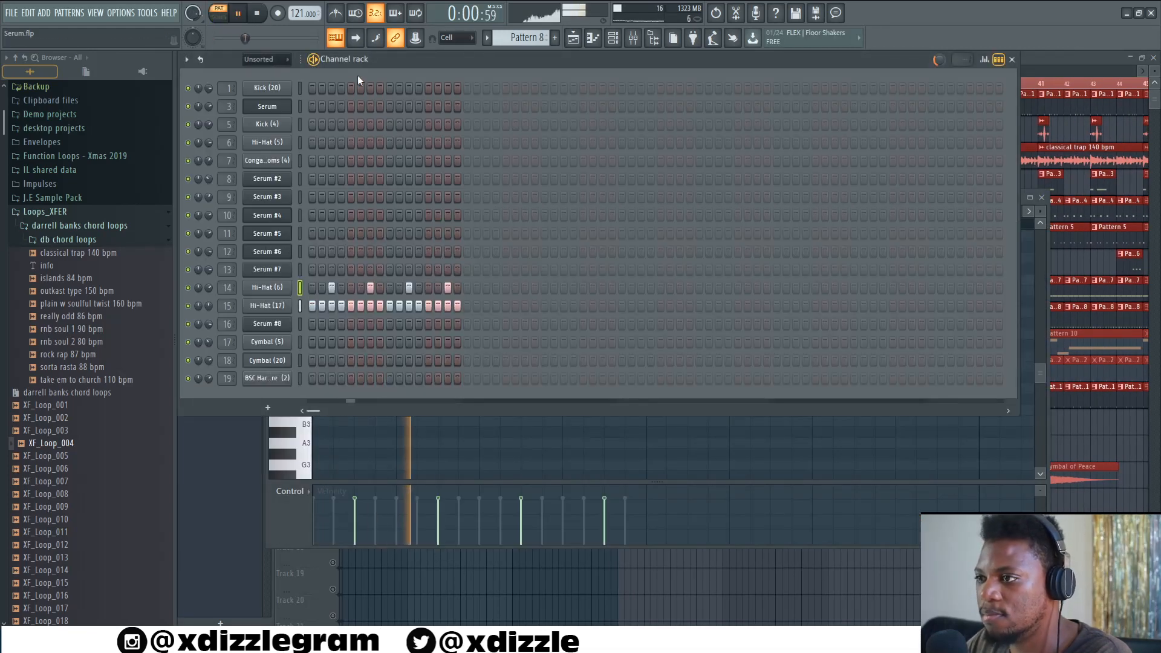
left_click(1066, 68)
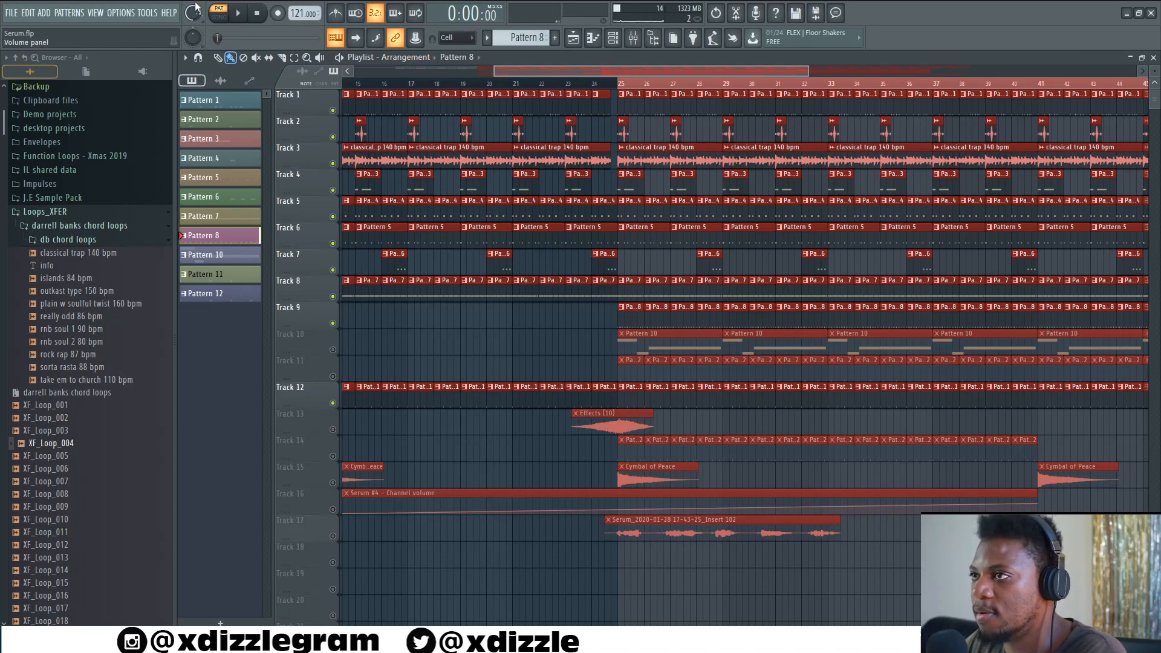
- Play the arrangement with Track 9 active, then stop it
key("space")
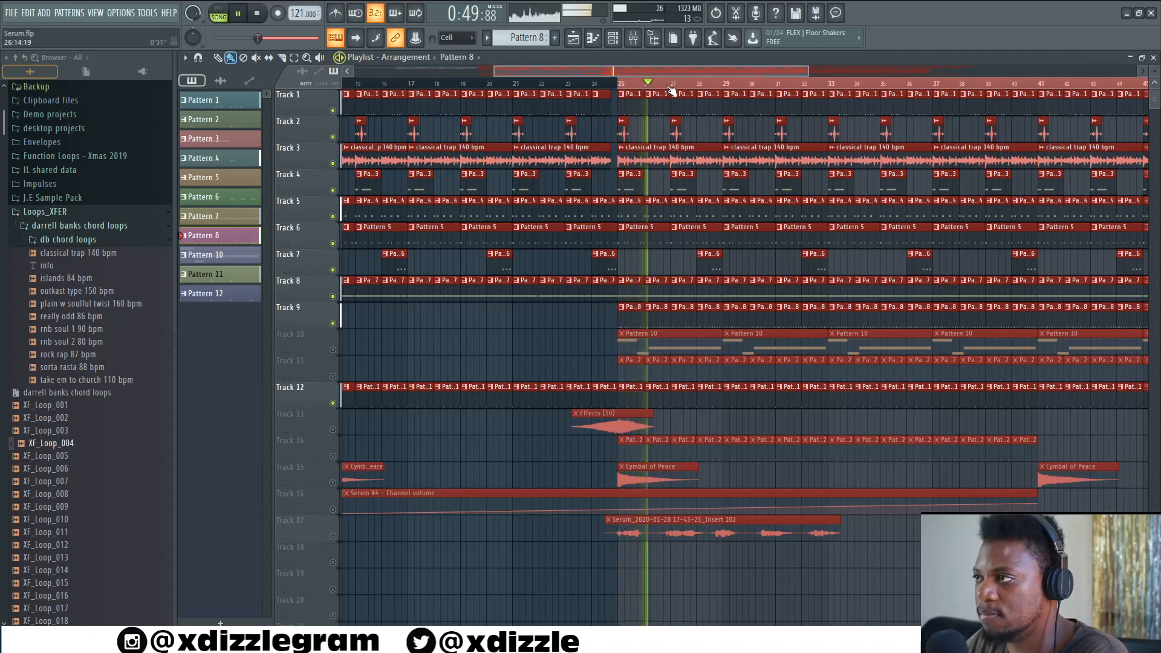
scroll(671, 91, "up", 3)
key("space")
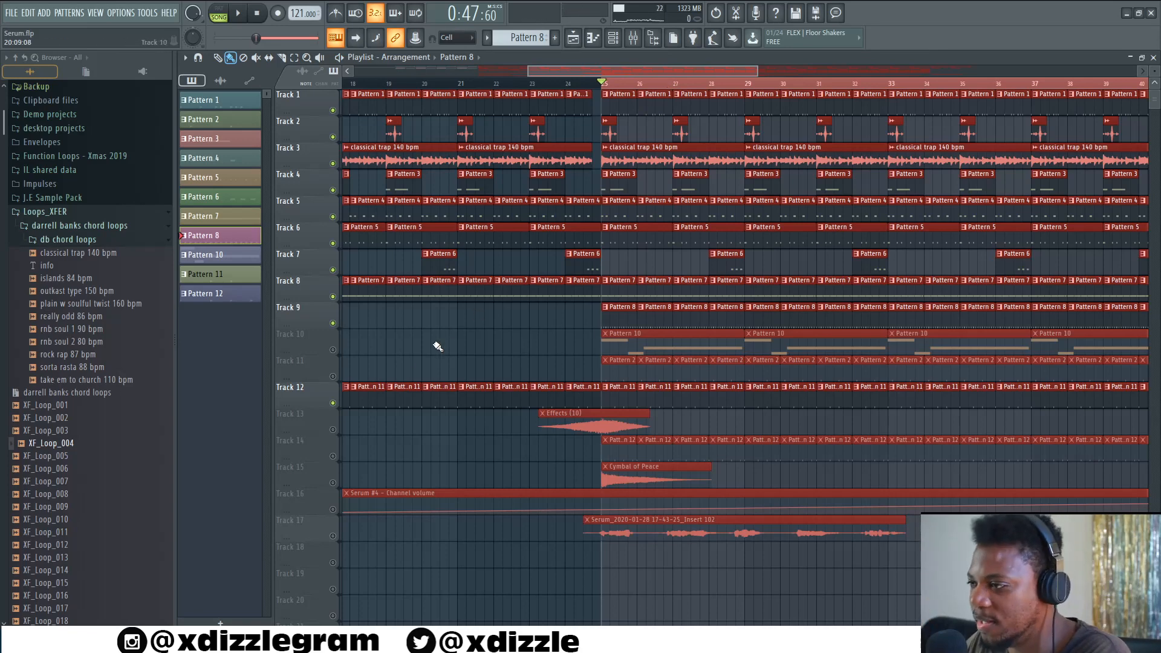
- Unmute Track 10 and inspect its Pattern 10 Serum #8 piano roll and synth preset
left_click(333, 350)
double_click(686, 346)
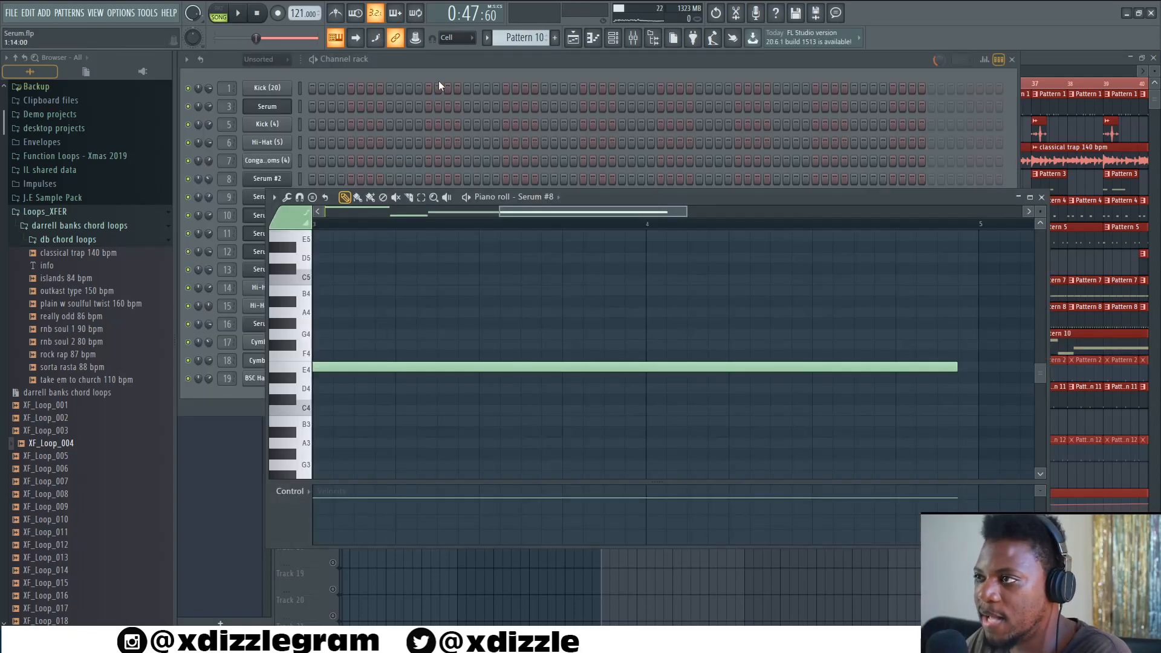
left_click(440, 78)
left_click(260, 323)
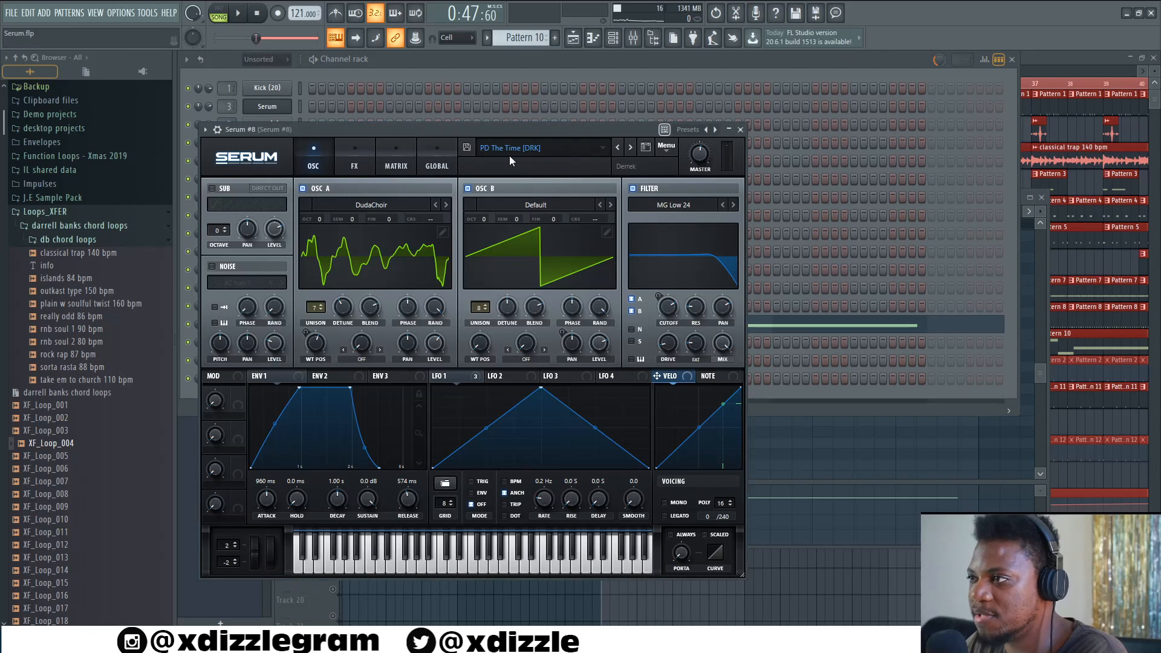
left_click(495, 60)
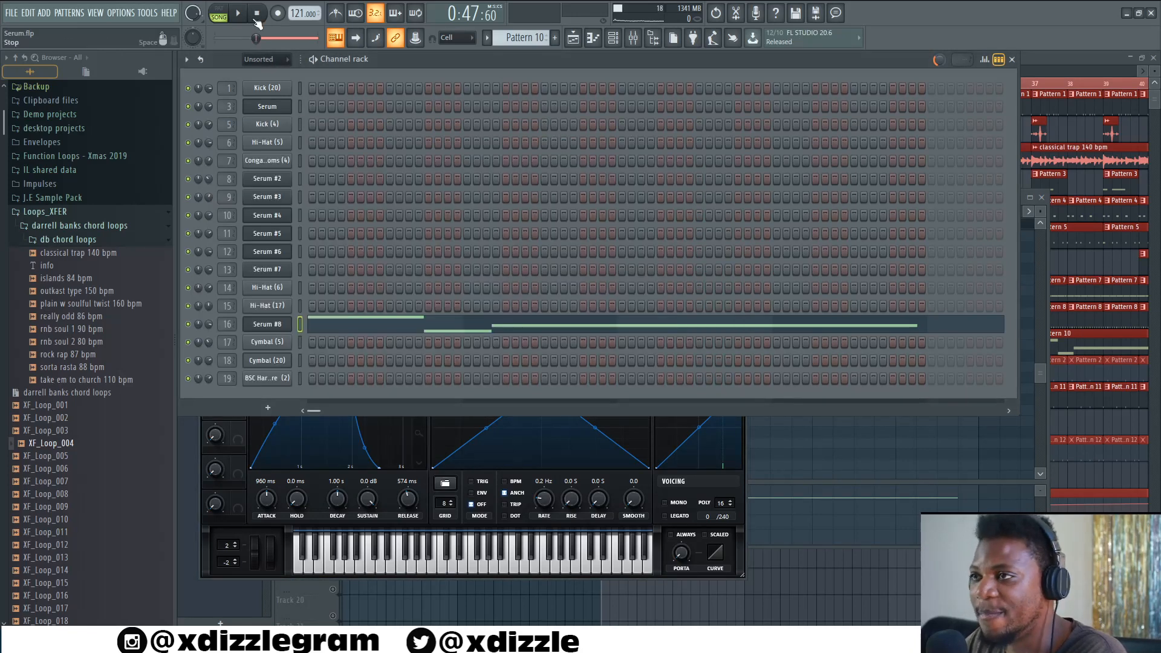
- Play Pattern 10 from the channel rack, then return to the playlist and play the arrangement
left_click(237, 13)
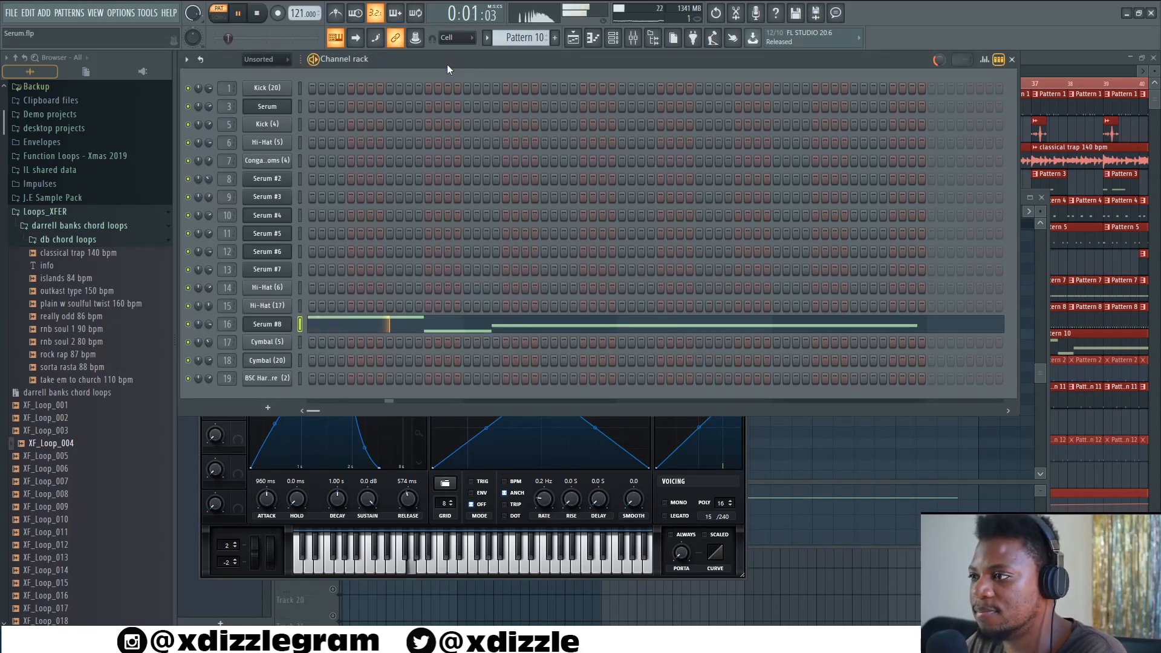
left_click(1026, 58)
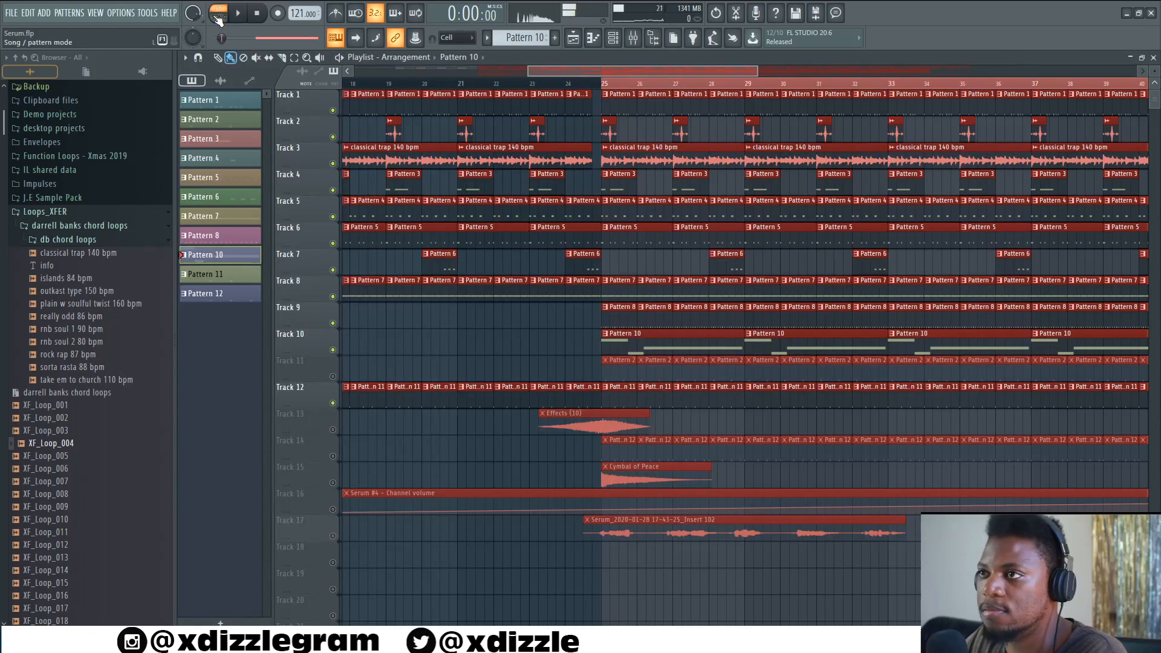
key("space")
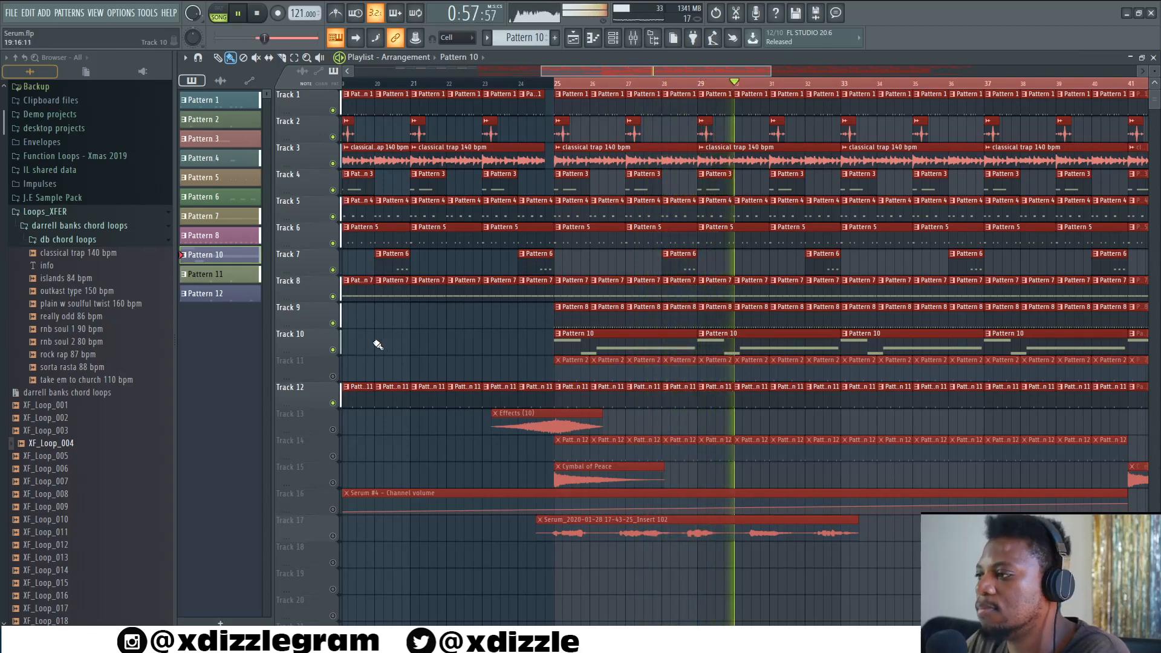
key("space")
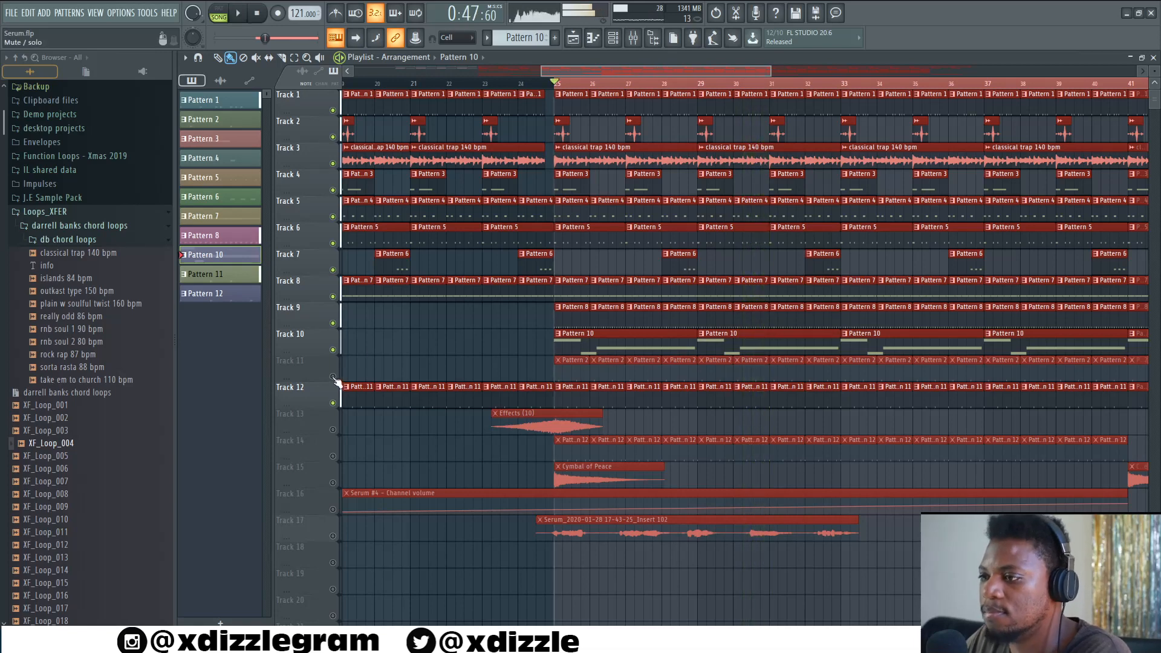
- Unmute Track 11 and preview its Pattern 2 cymbal in the channel rack
left_click(333, 376)
double_click(576, 376)
left_click(440, 59)
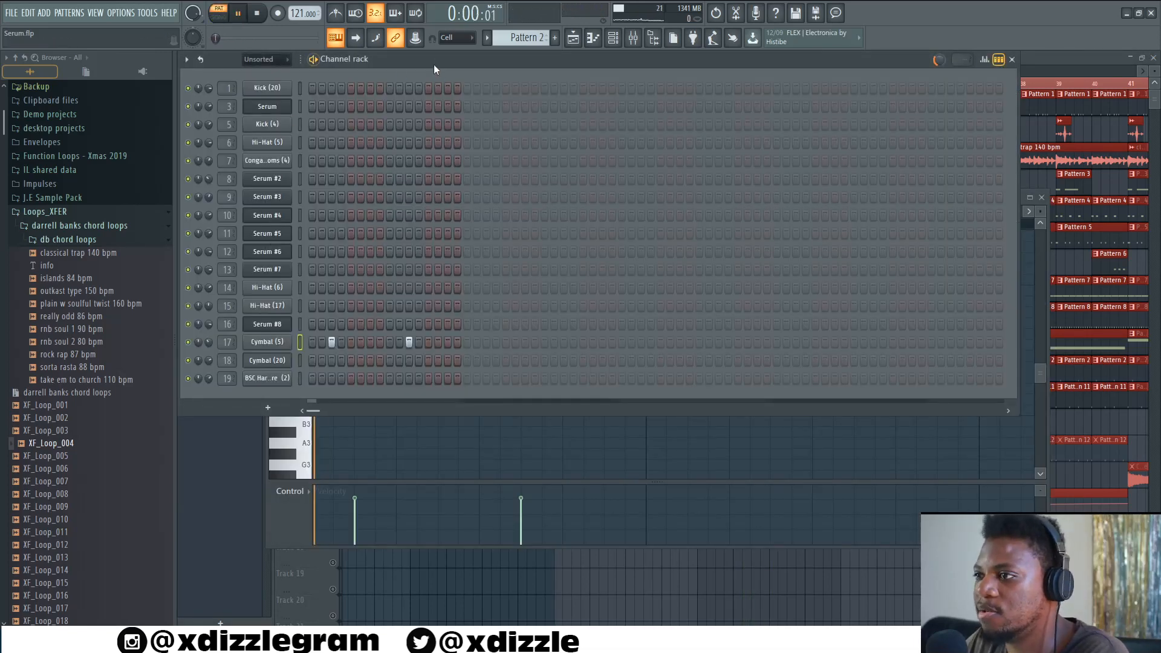
key("l")
left_click(1026, 67)
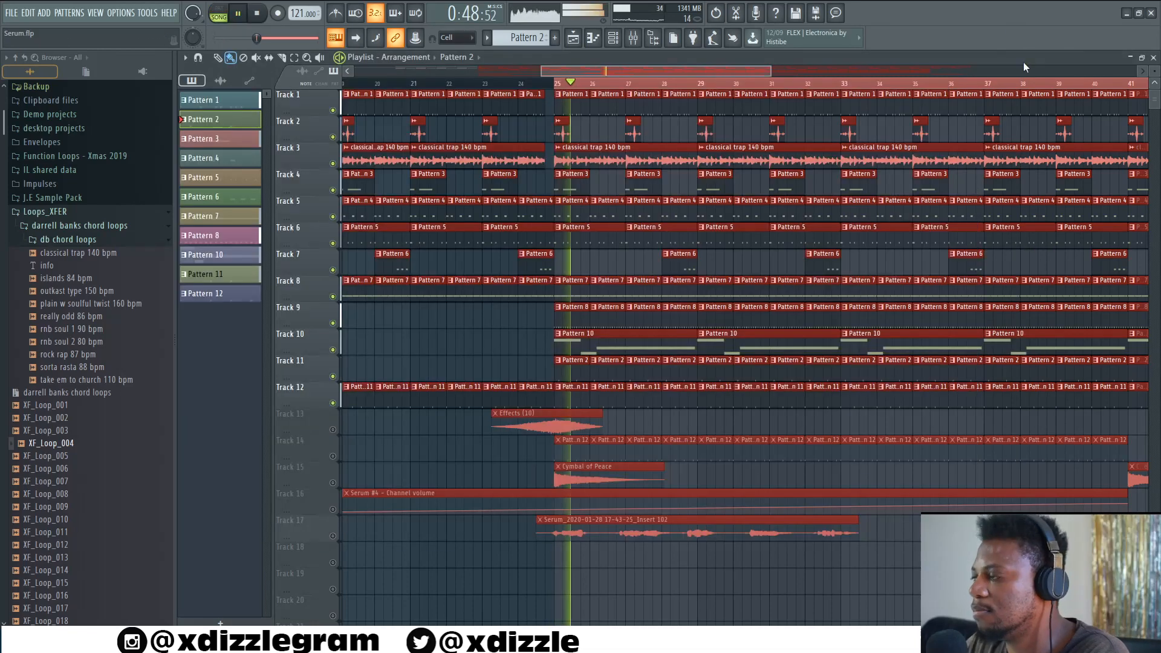
- Play the arrangement with Track 11 active, then stop it
scroll(586, 84, "up", 3)
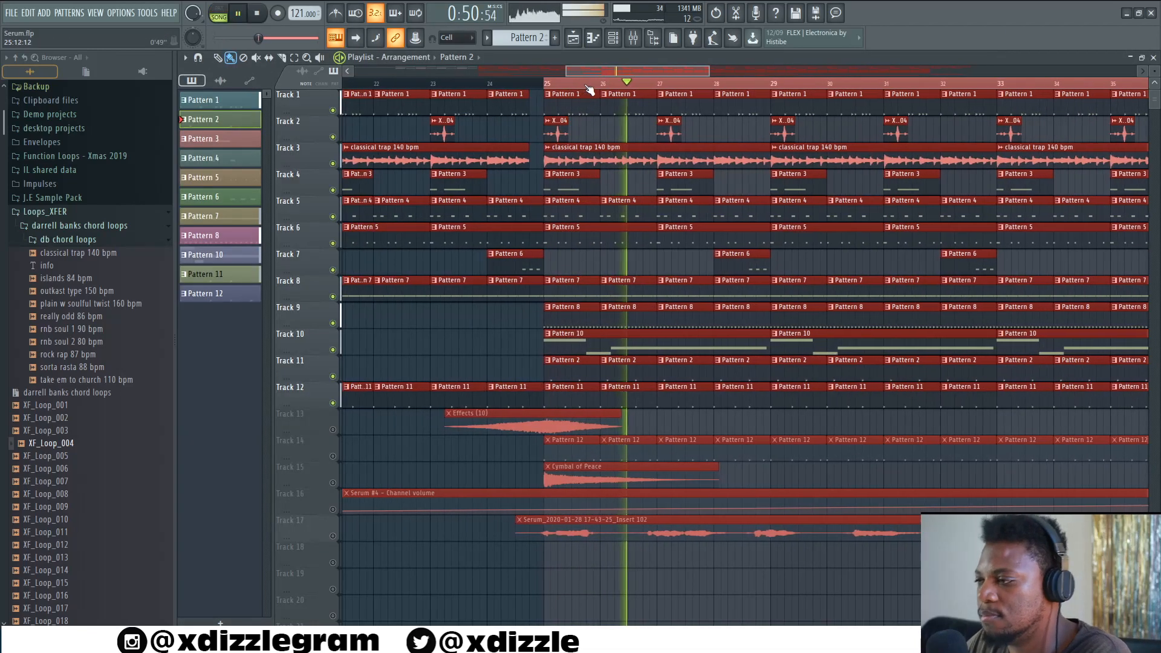
scroll(591, 91, "up", 2)
scroll(570, 238, "down", 1)
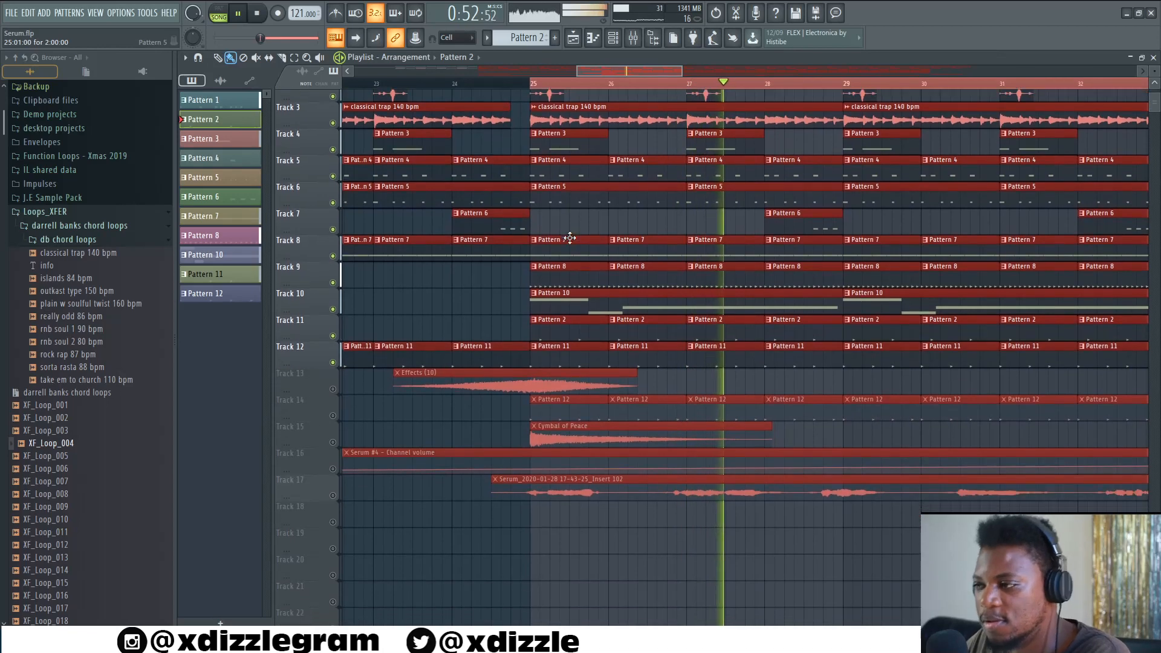
scroll(570, 238, "down", 1)
key("space")
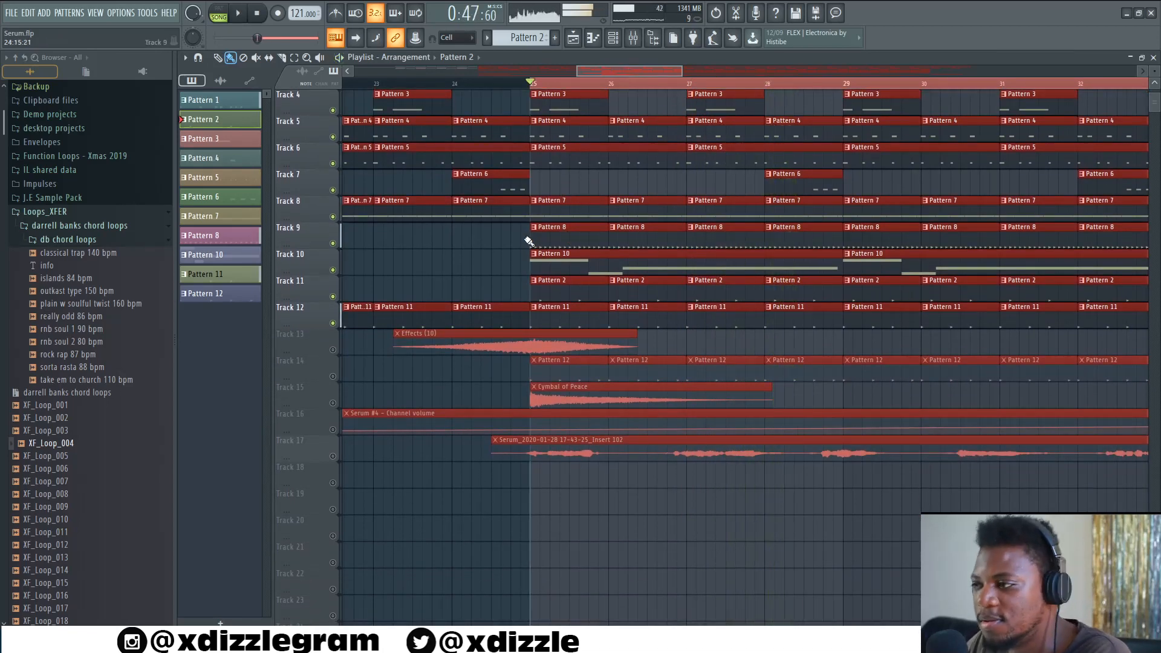
- Unmute Track 14 and play its Pattern 12 snare alone in pattern mode
left_click(333, 377)
double_click(573, 373)
left_click(424, 74)
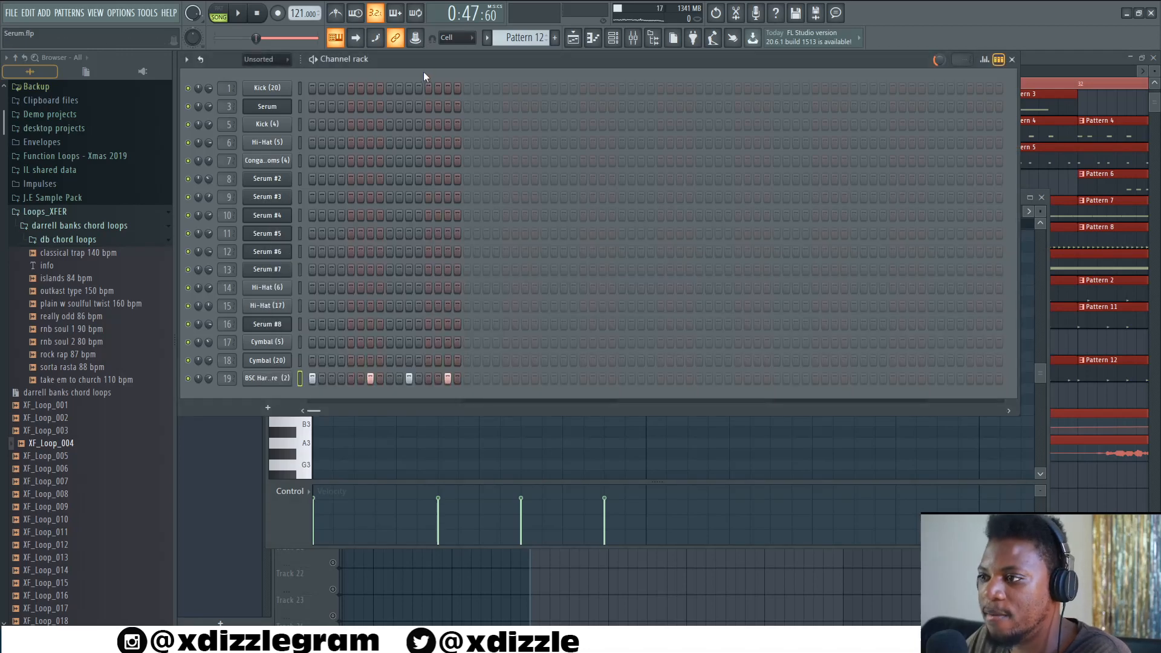
left_click(219, 11)
key("space")
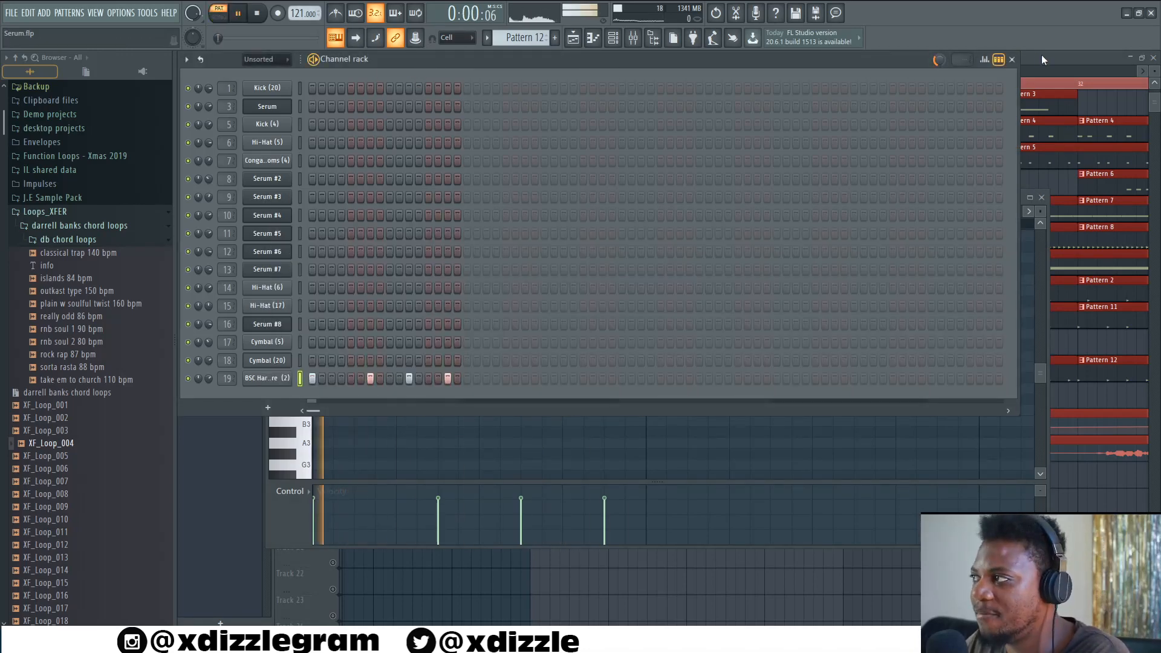
- Open the BSC Hard Snare (2) sample settings and locate the file in the browser's Snares folder
left_click(267, 378)
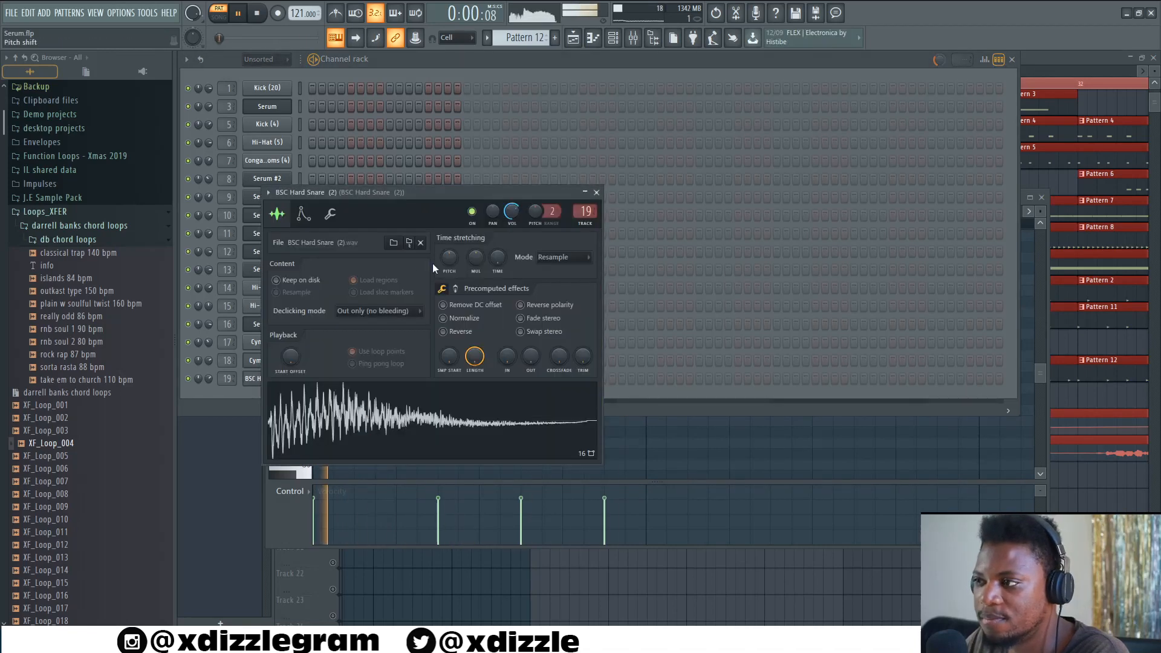
left_click(408, 242)
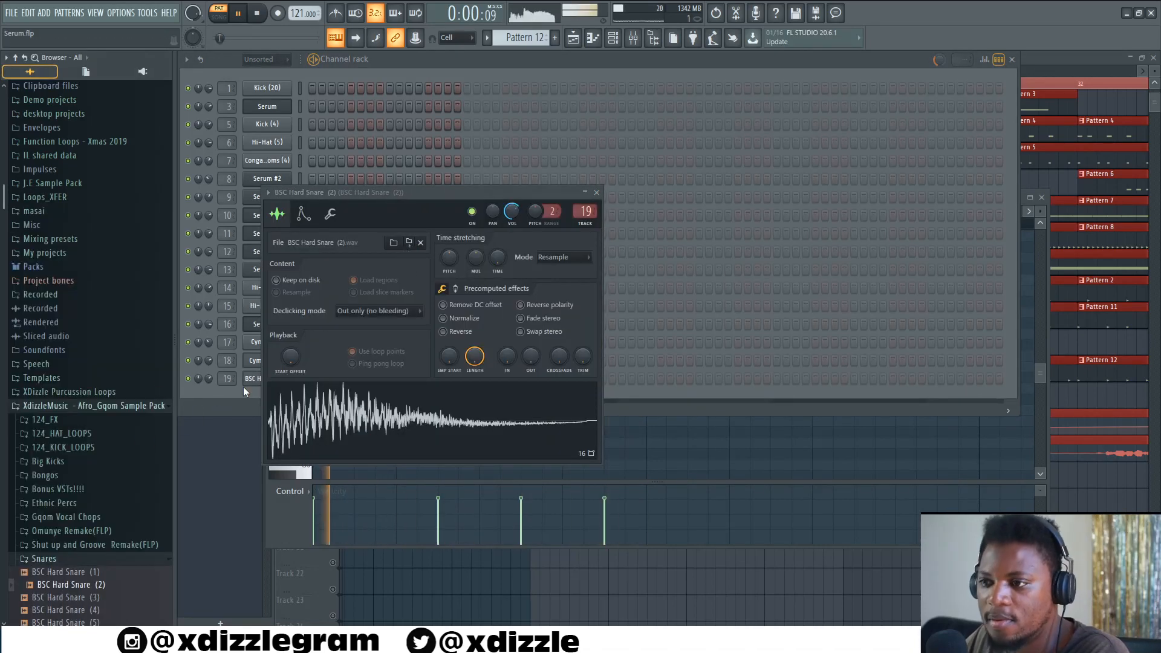
key("space")
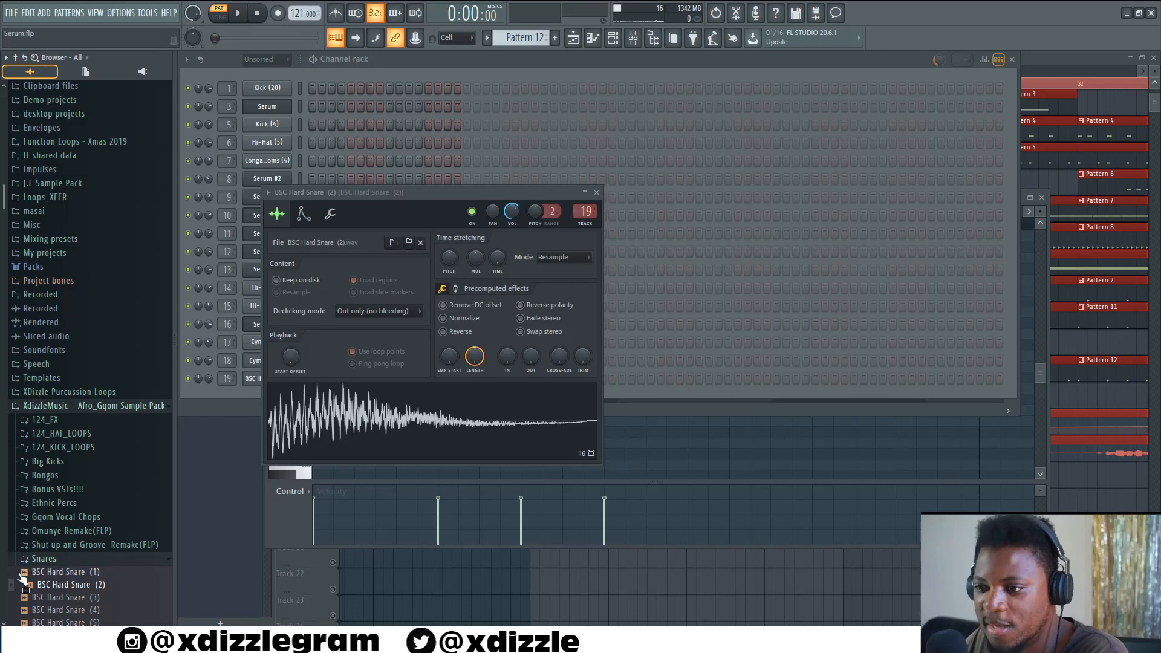
scroll(93, 307, "down", 6)
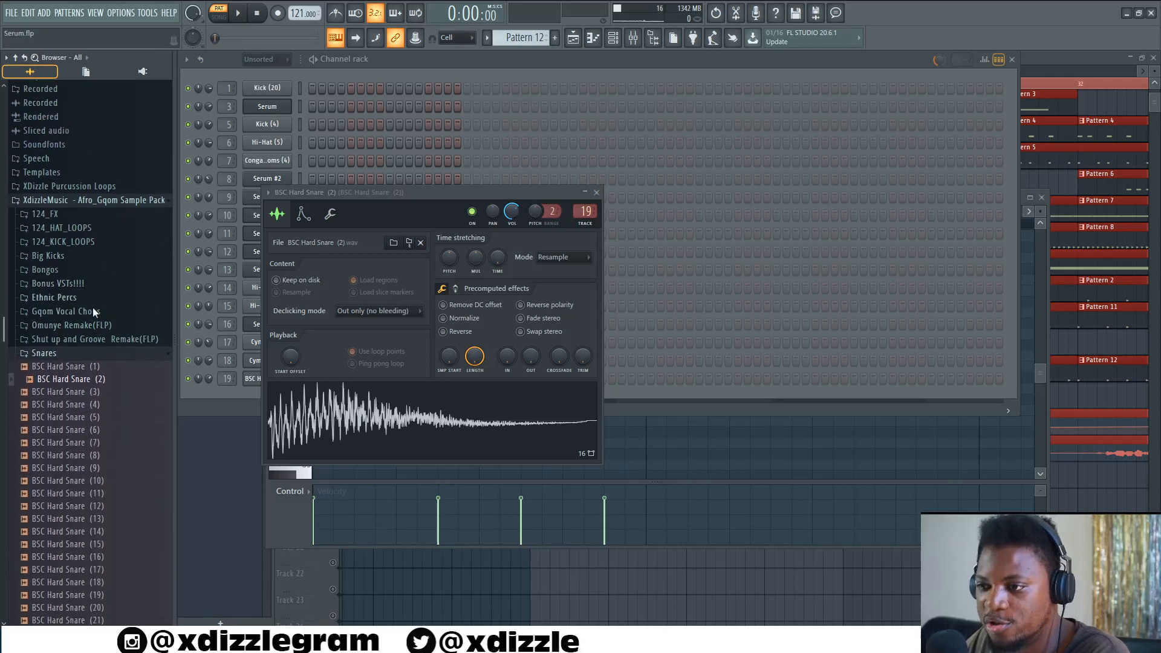
left_click(96, 358)
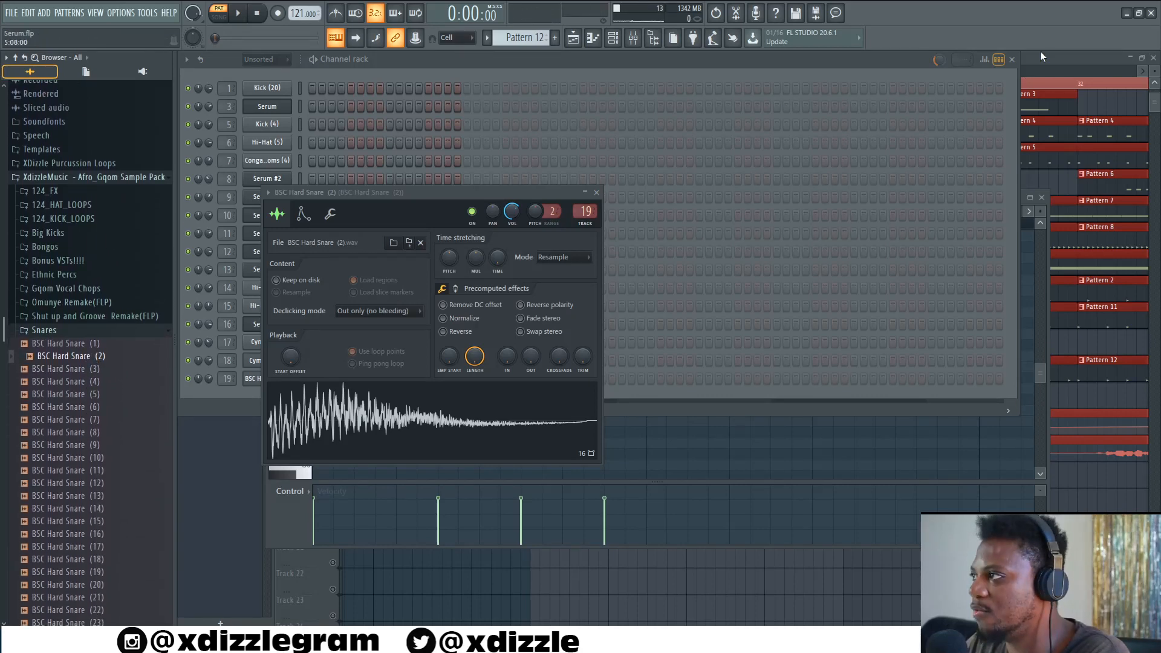
- Play the arrangement from the playlist and unmute Track 13
left_click(1041, 55)
key("space")
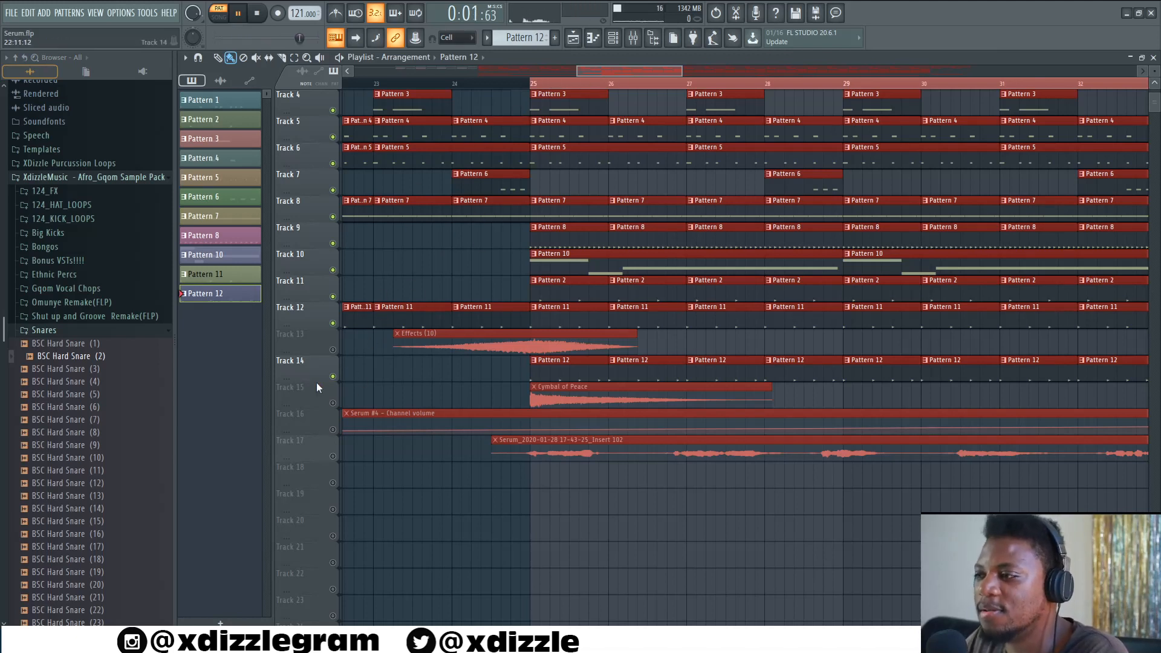
left_click(334, 350)
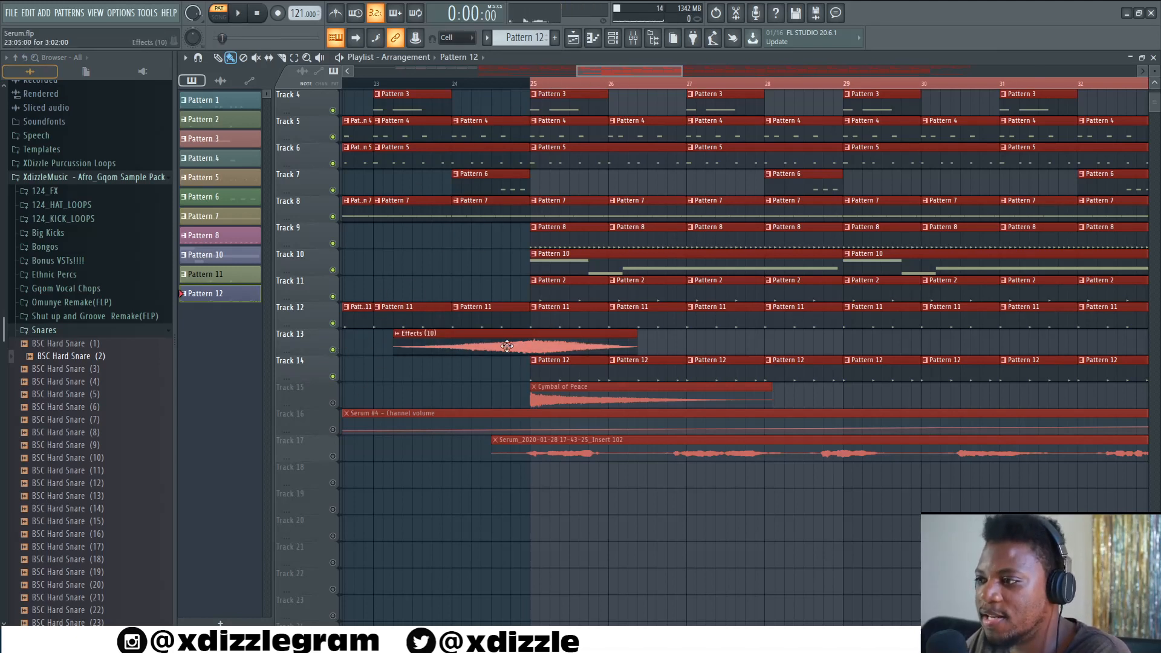
- Play the arrangement from around bar 22 to hear Track 13's effects sweep
left_click(507, 347)
left_click(396, 86)
key("space")
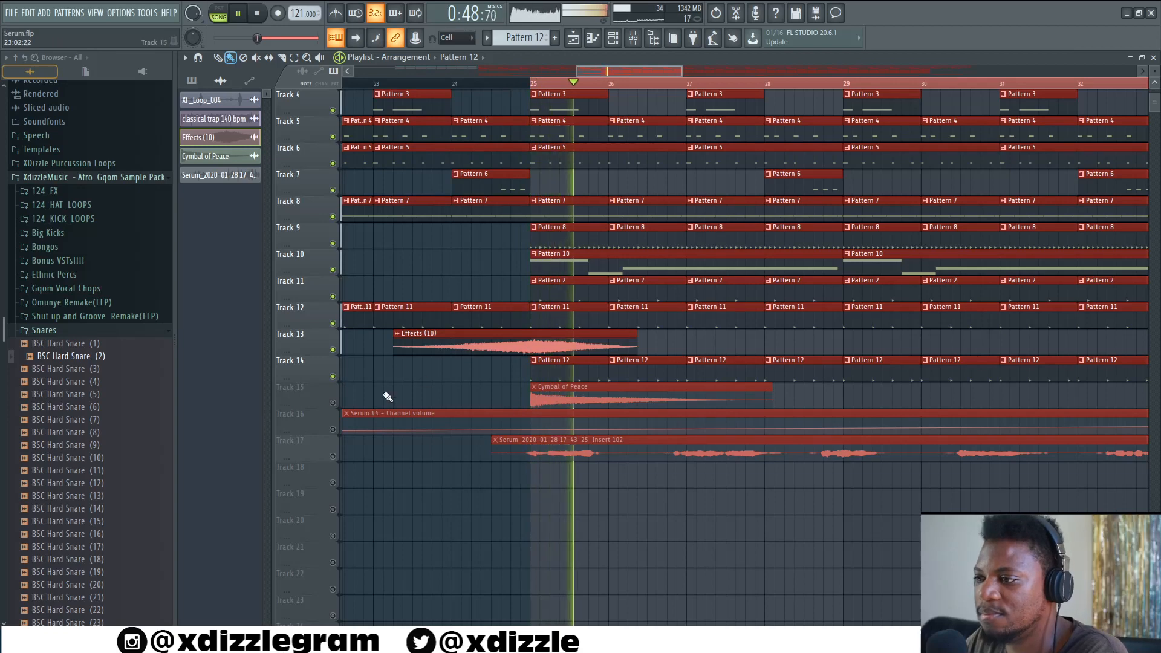
scroll(375, 402, "down", 2)
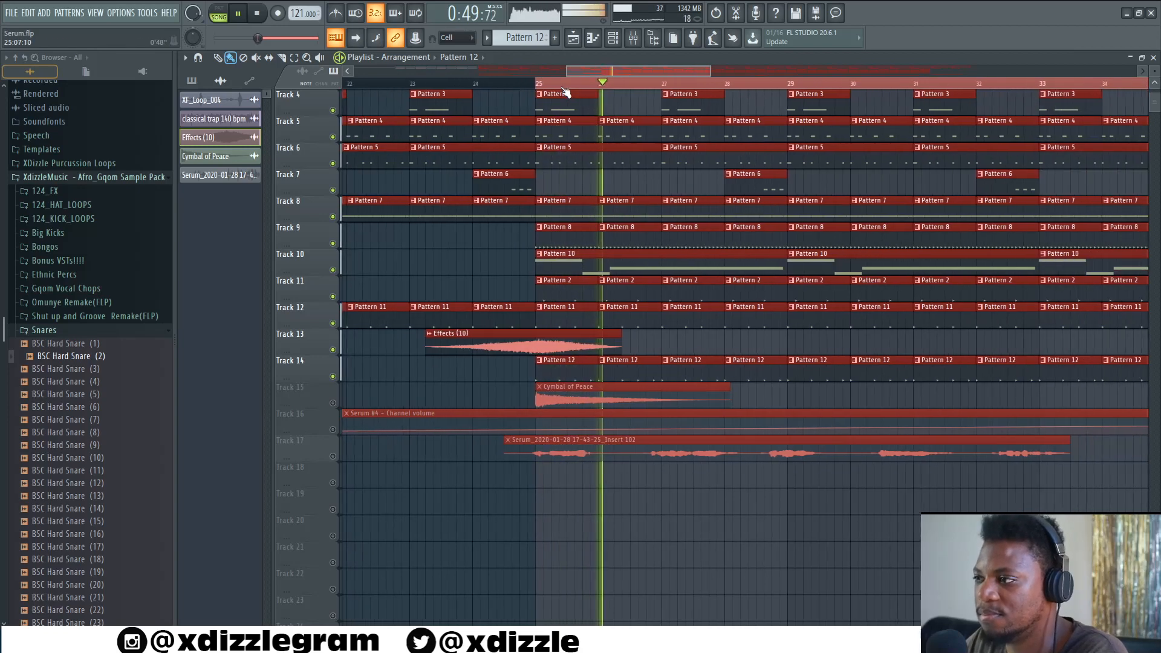
- Unmute Track 15 and restart playback of the arrangement just before bar 25
left_click(333, 403)
key("space")
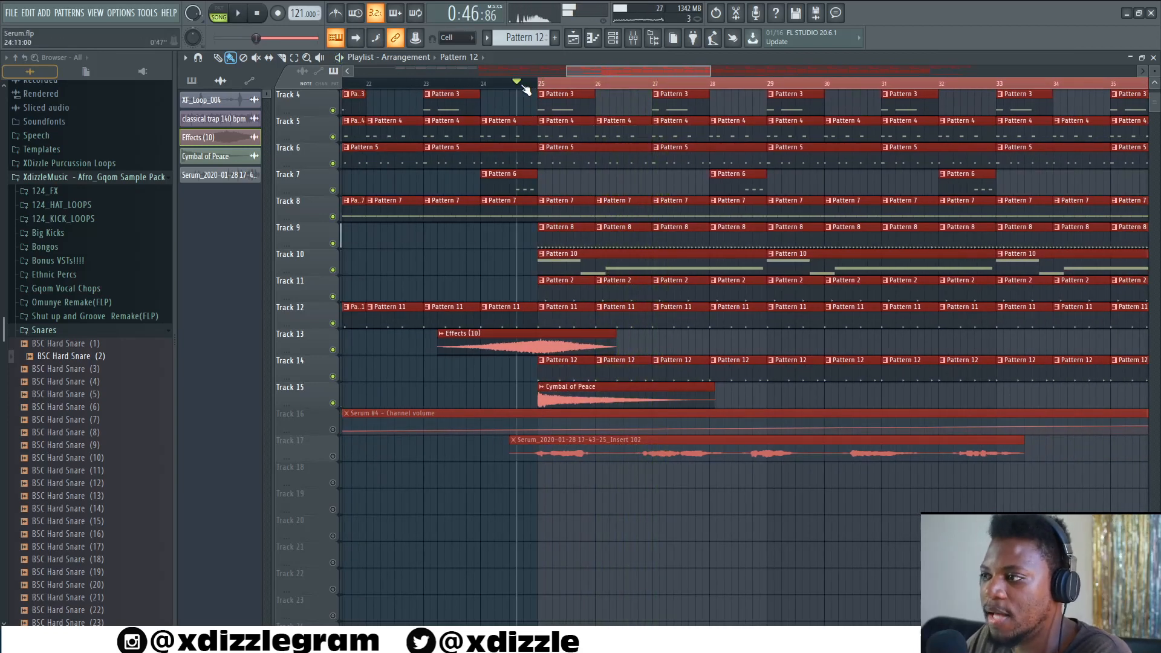
key("space")
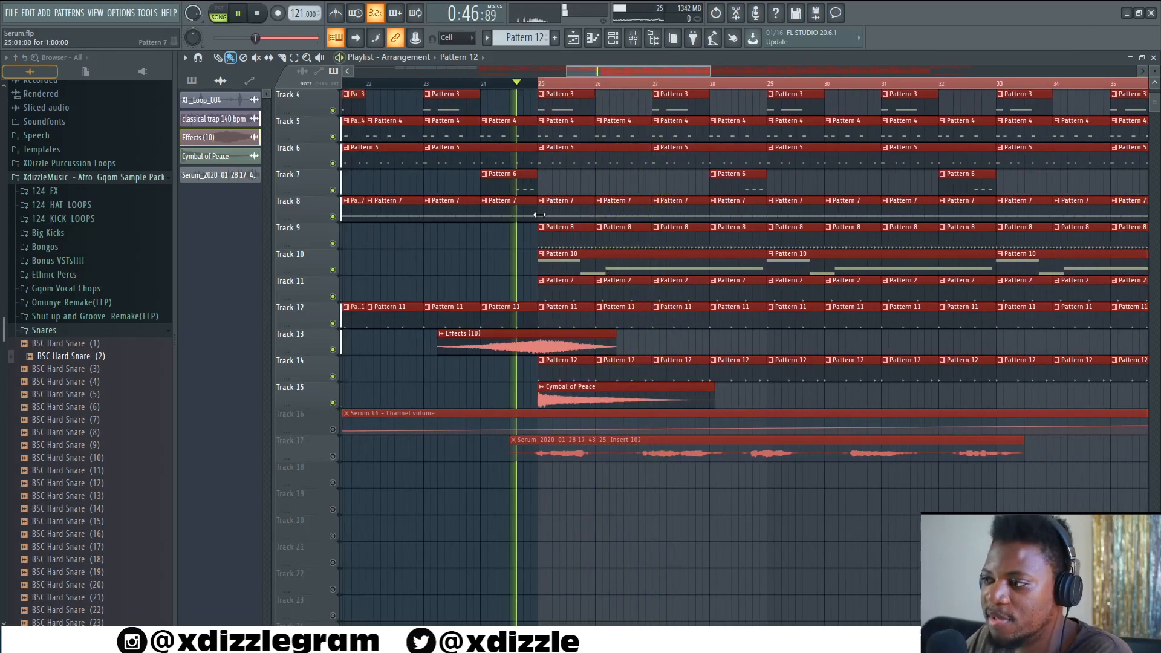
- Open the Cymbal of Peace sample settings on Track 15, then close them
double_click(586, 394)
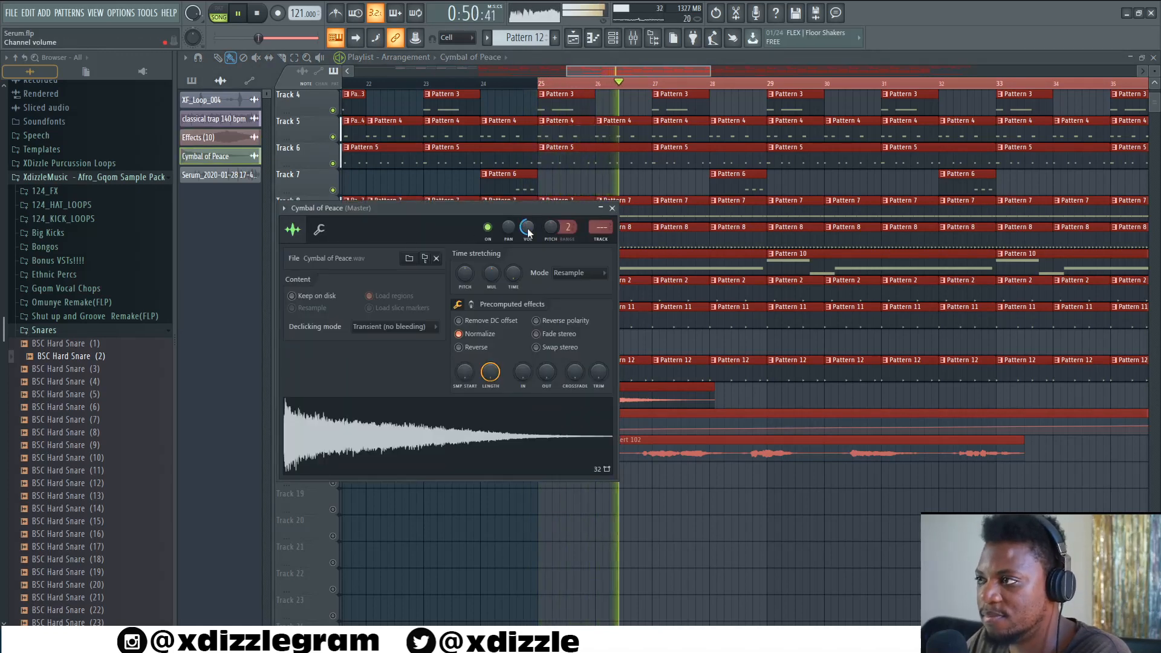
key("space")
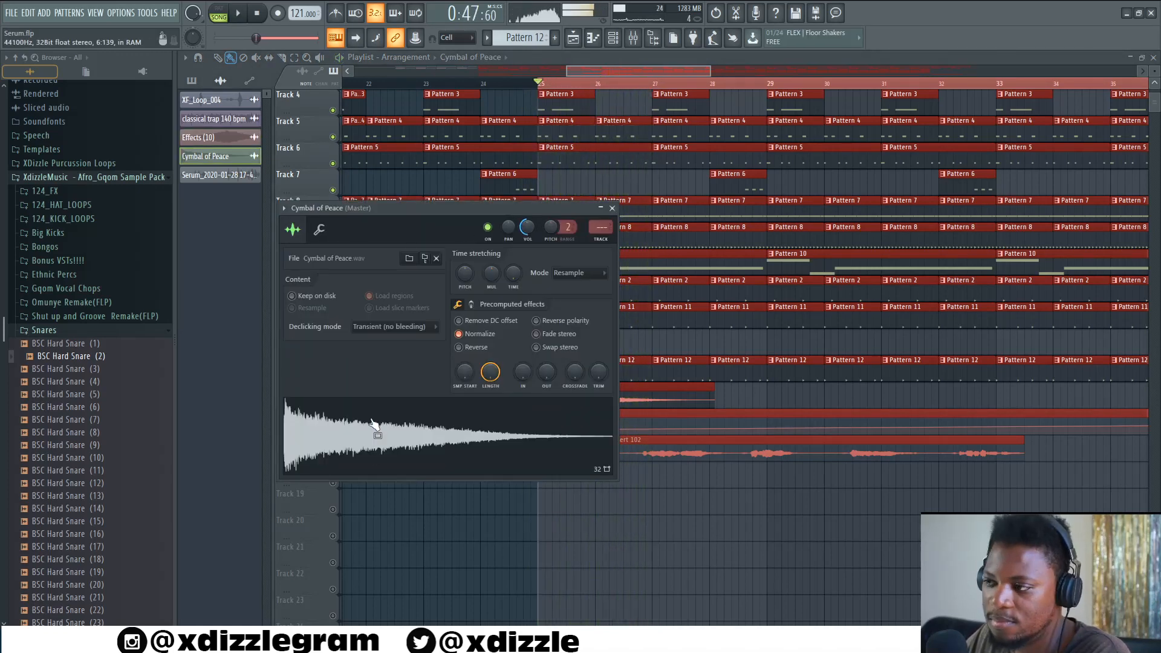
left_click(613, 209)
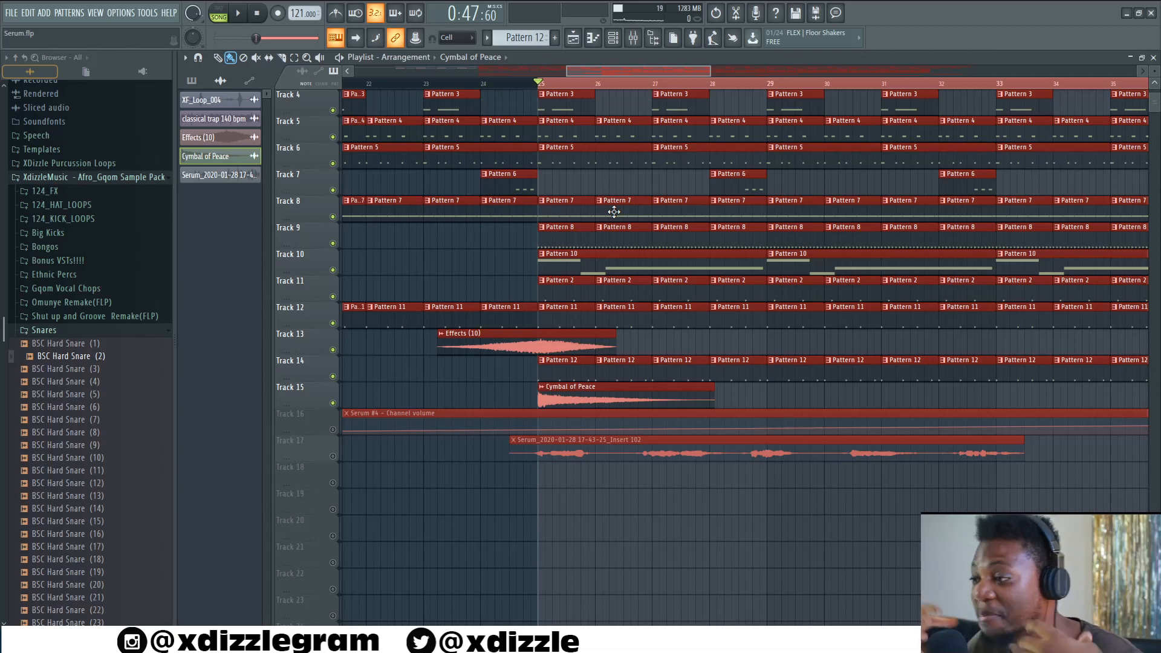
- Solo Track 17 and play its Serum audio clip alone in the arrangement
key("space")
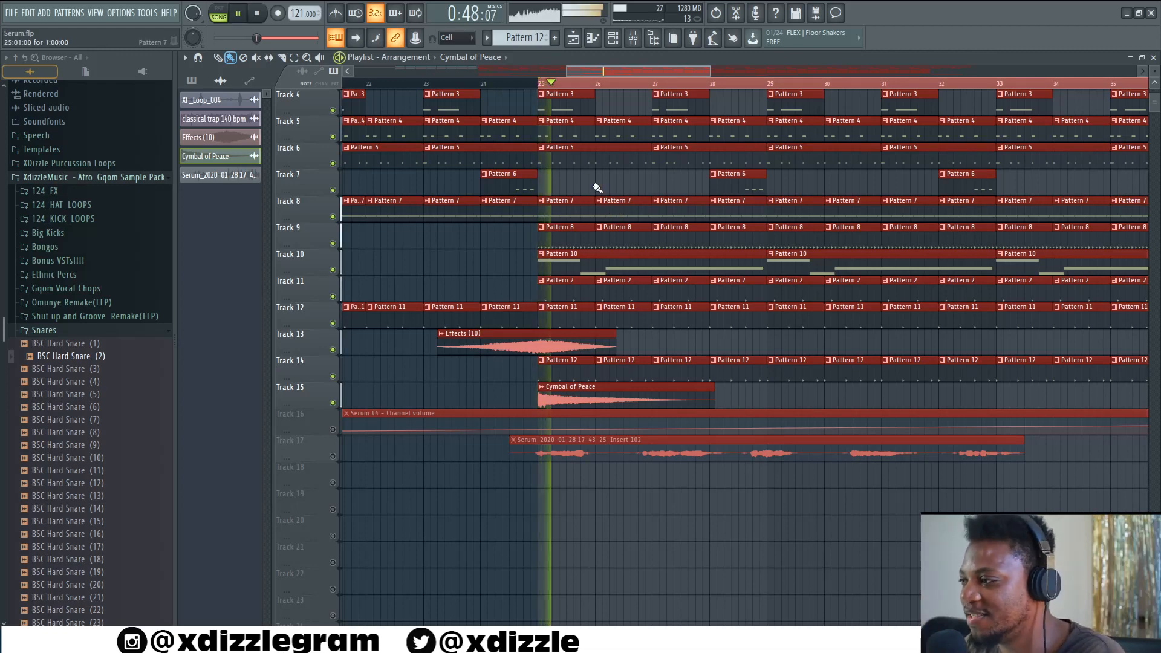
scroll(605, 84, "down", 3)
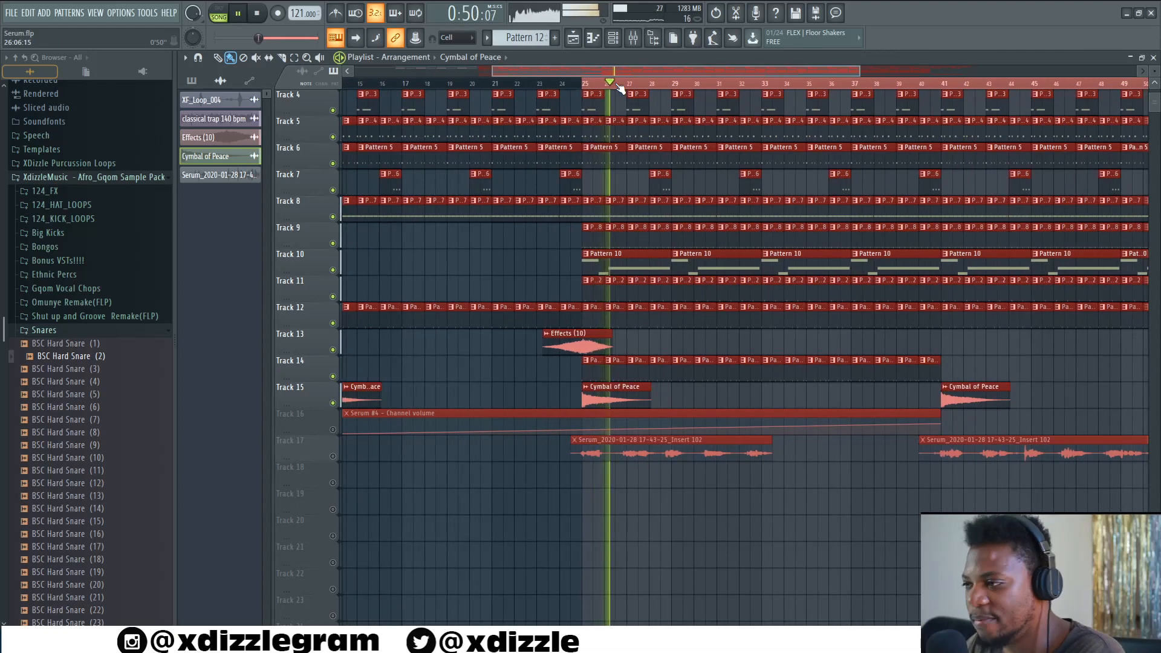
scroll(620, 85, "up", 3)
key("space")
right_click(333, 456)
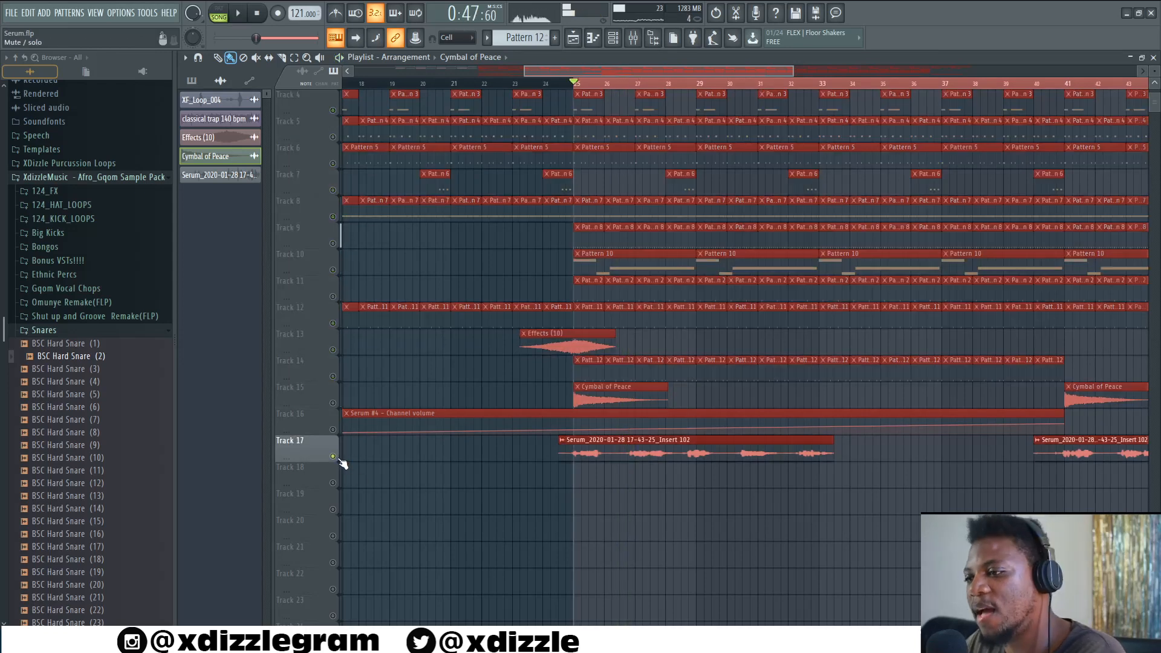
key("space")
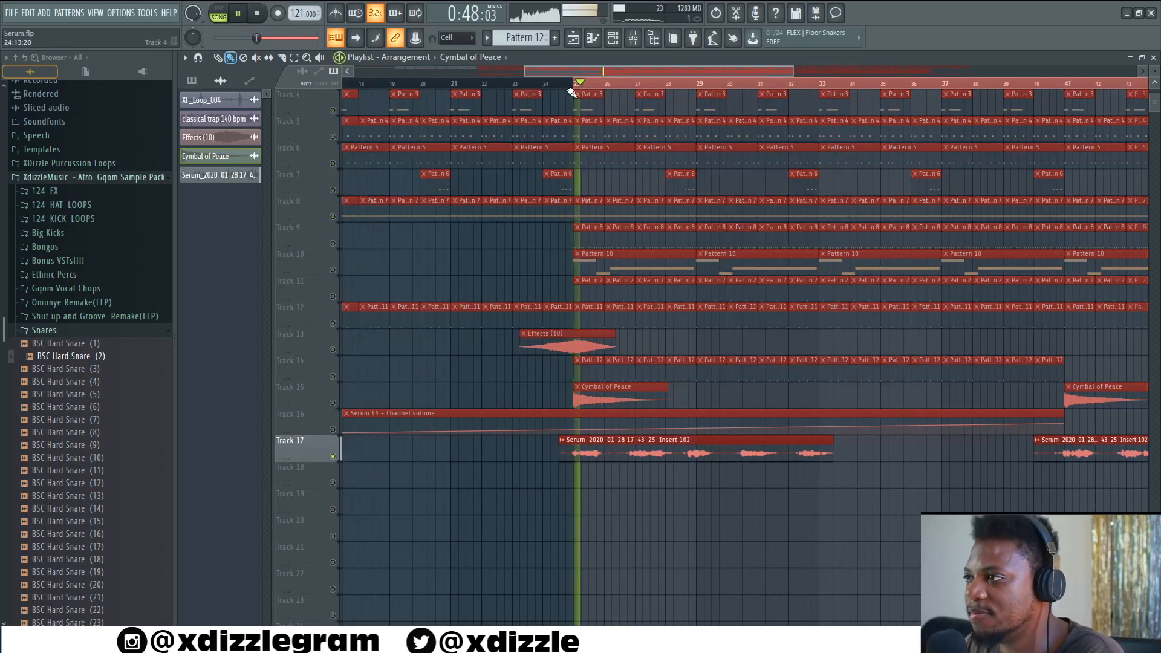
- Inspect the Track 17 Serum audio clip's settings and its mixer insert's iZotope Nectar plugin, then close them
scroll(605, 81, "down", 3)
scroll(608, 79, "down", 2)
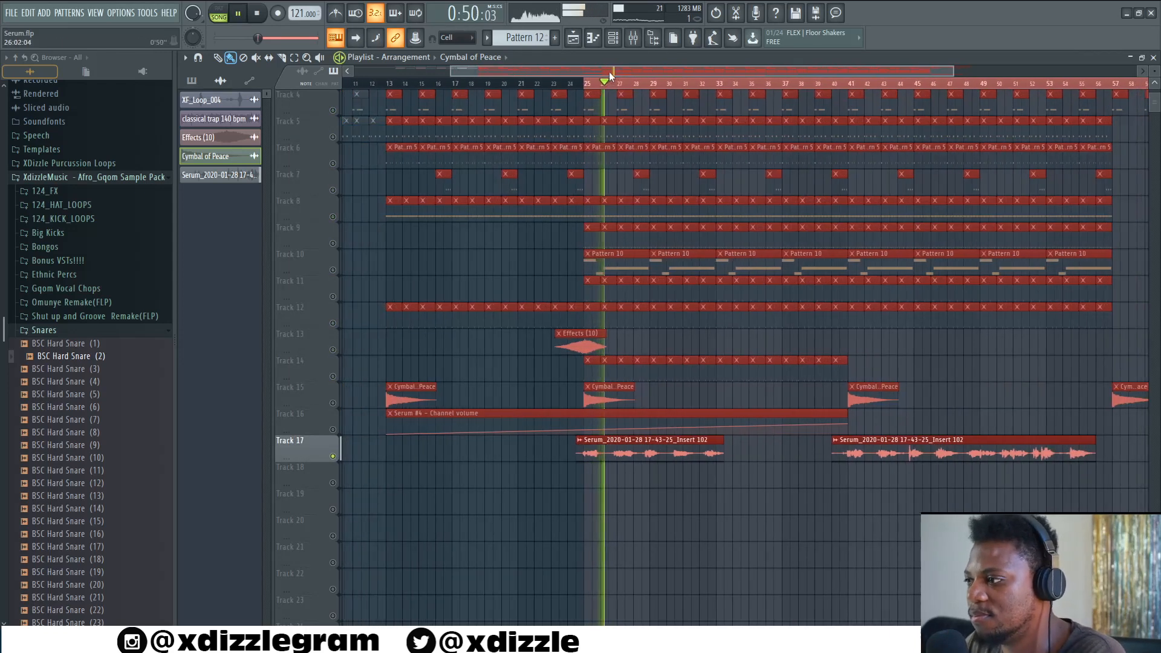
scroll(634, 87, "up", 3)
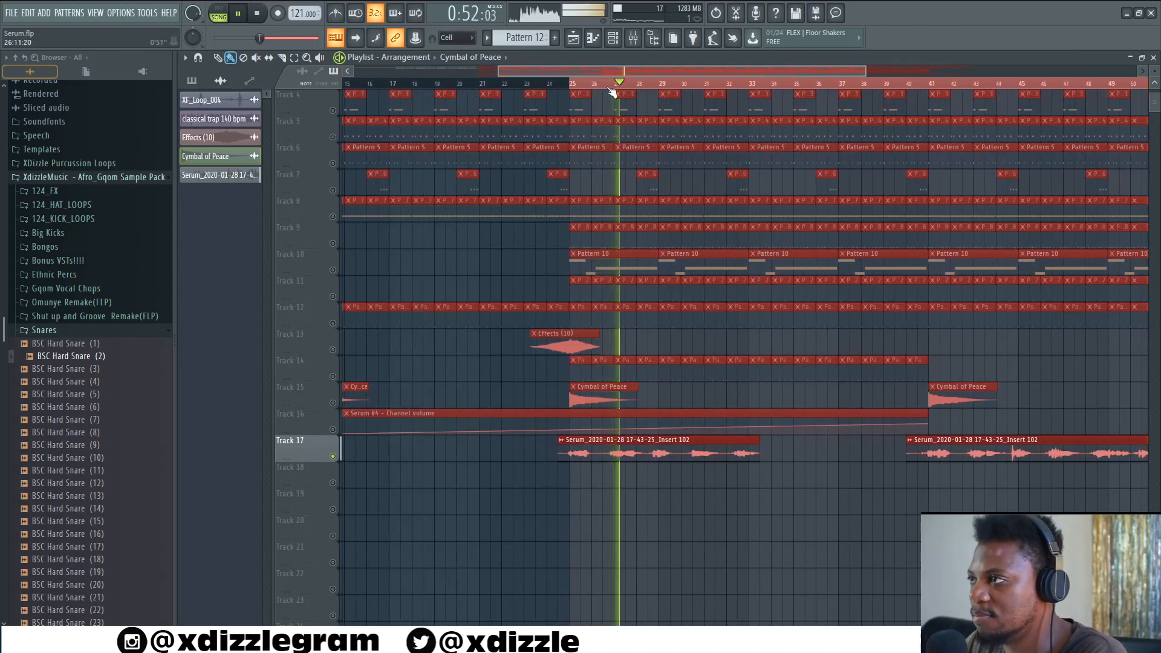
double_click(601, 452)
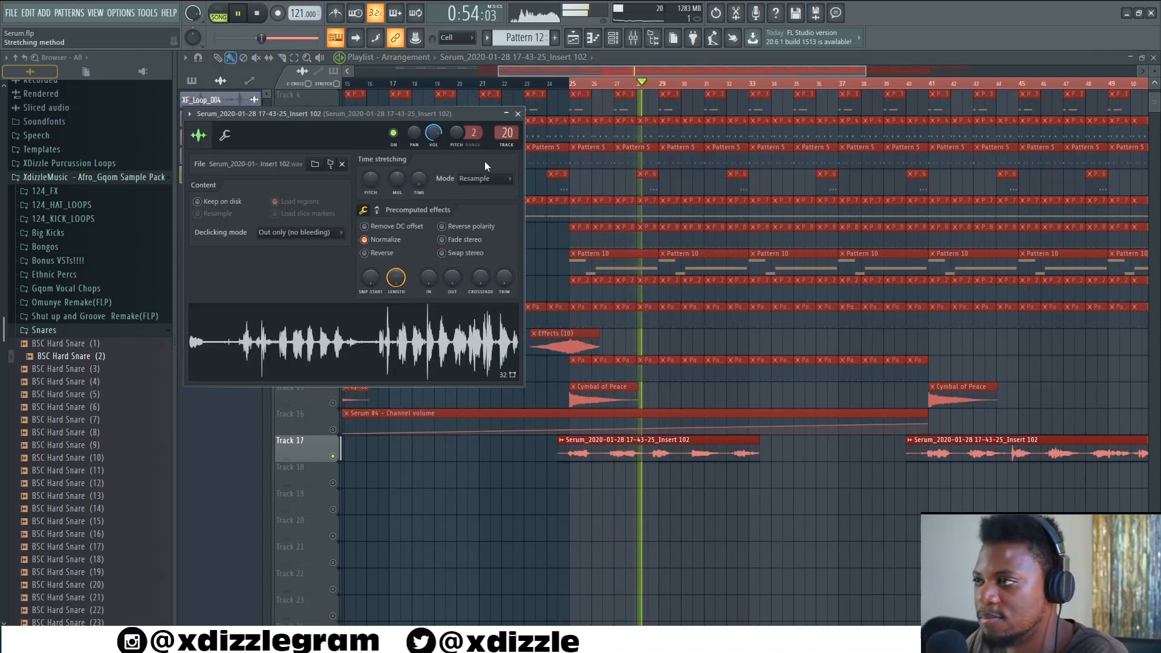
key("F9")
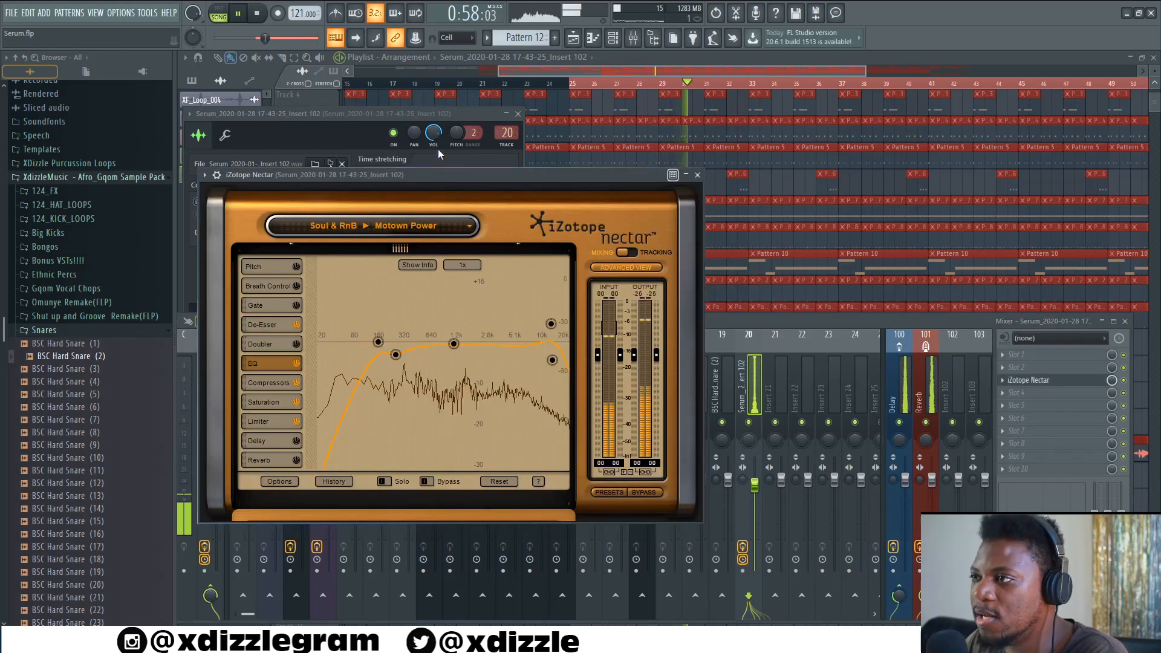
key("space")
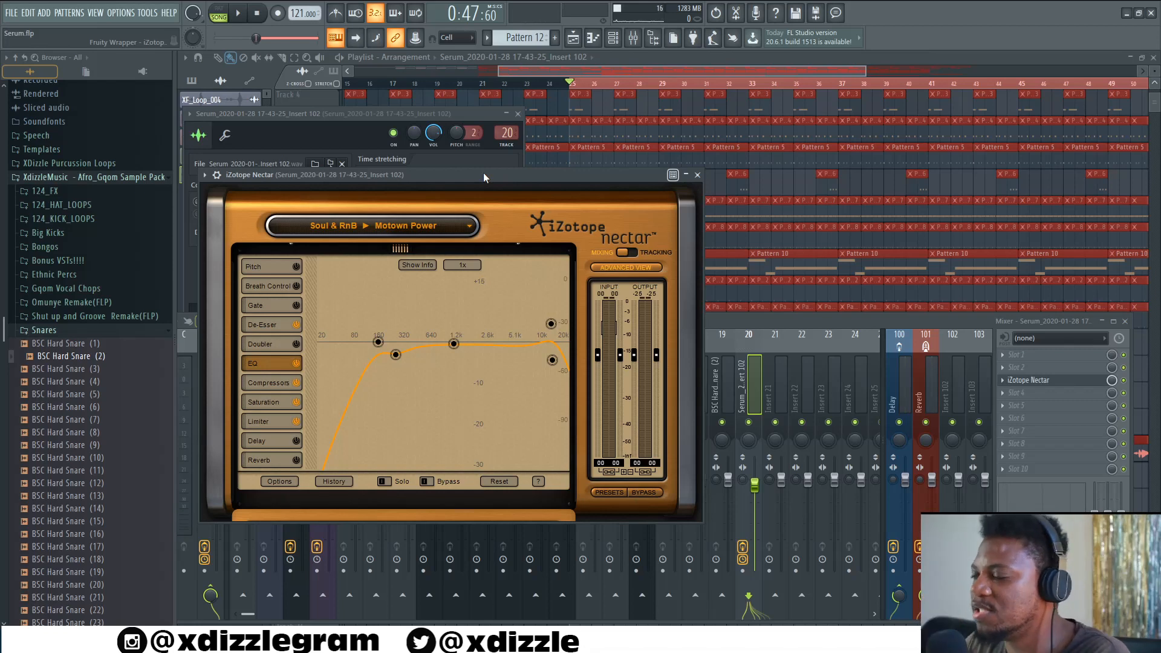
left_click(697, 175)
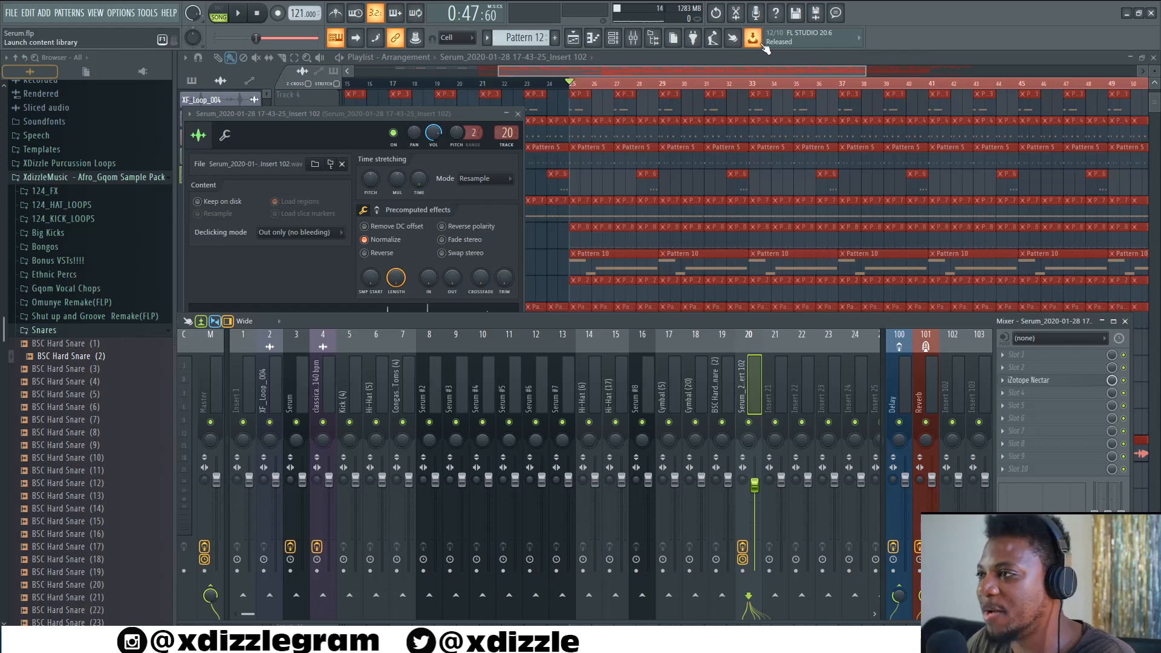
left_click(663, 61)
- Unsolo Track 17 and play the full arrangement from bar 21
right_click(333, 457)
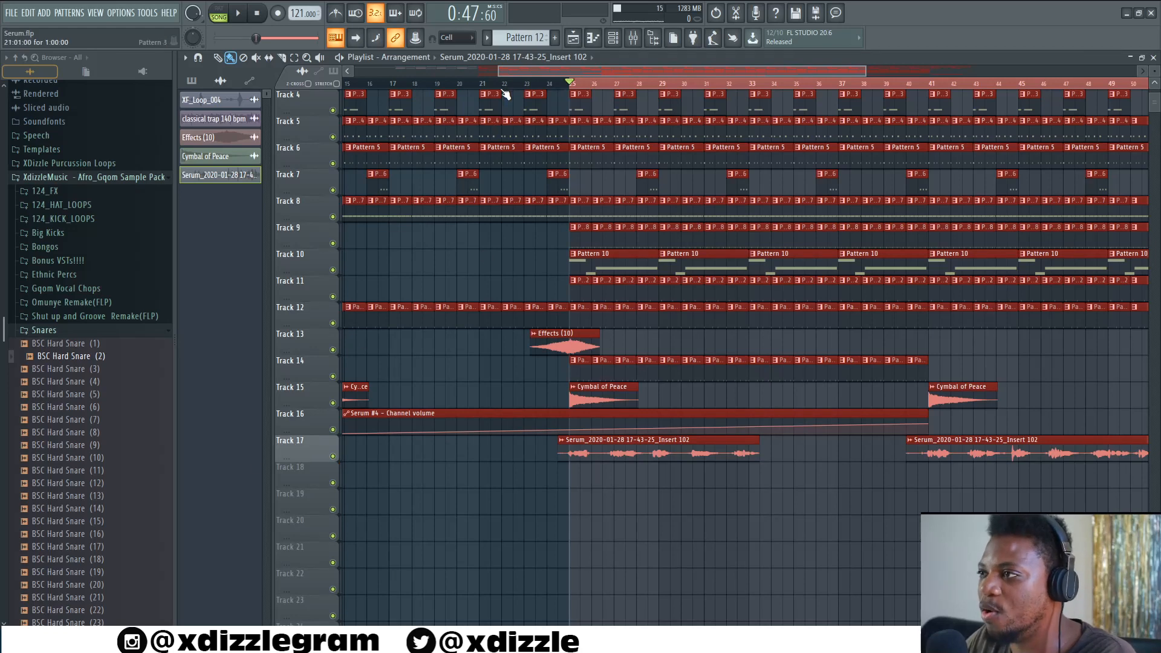
left_click(477, 84)
key("ctrl+d")
key("space")
- Listen through the full arrangement while scrolling along the playlist, then stop playback
scroll(529, 84, "down", 3)
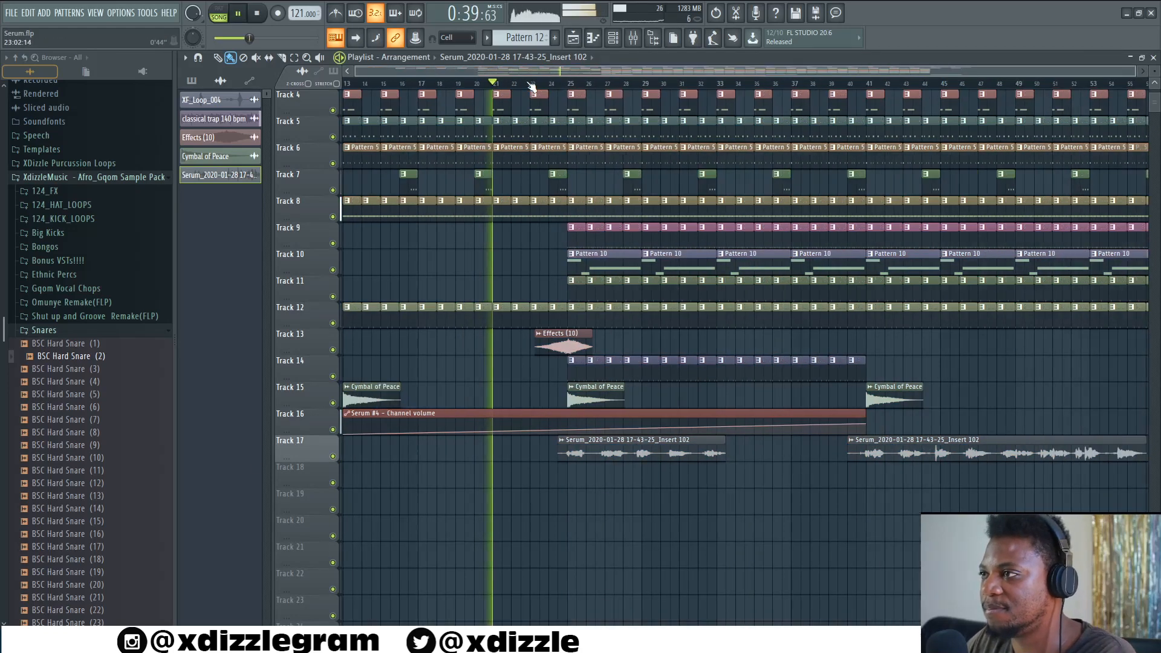
scroll(531, 87, "down", 3)
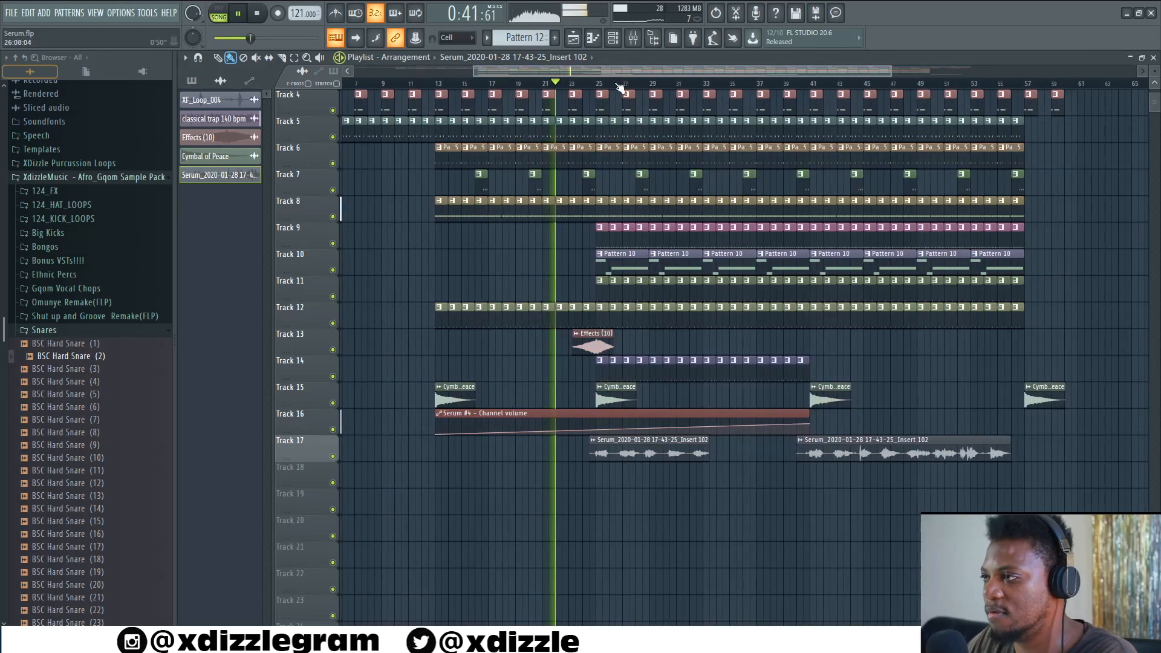
scroll(620, 88, "up", 2)
scroll(622, 89, "down", 4)
scroll(695, 151, "up", 3)
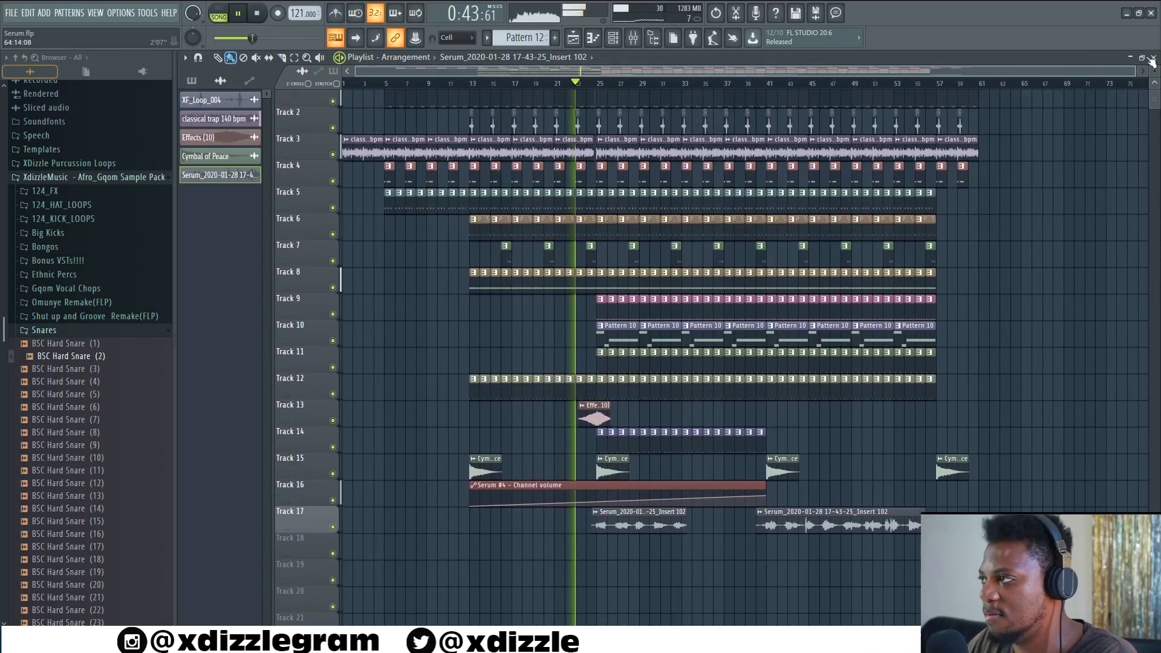
scroll(1155, 71, "down", 1)
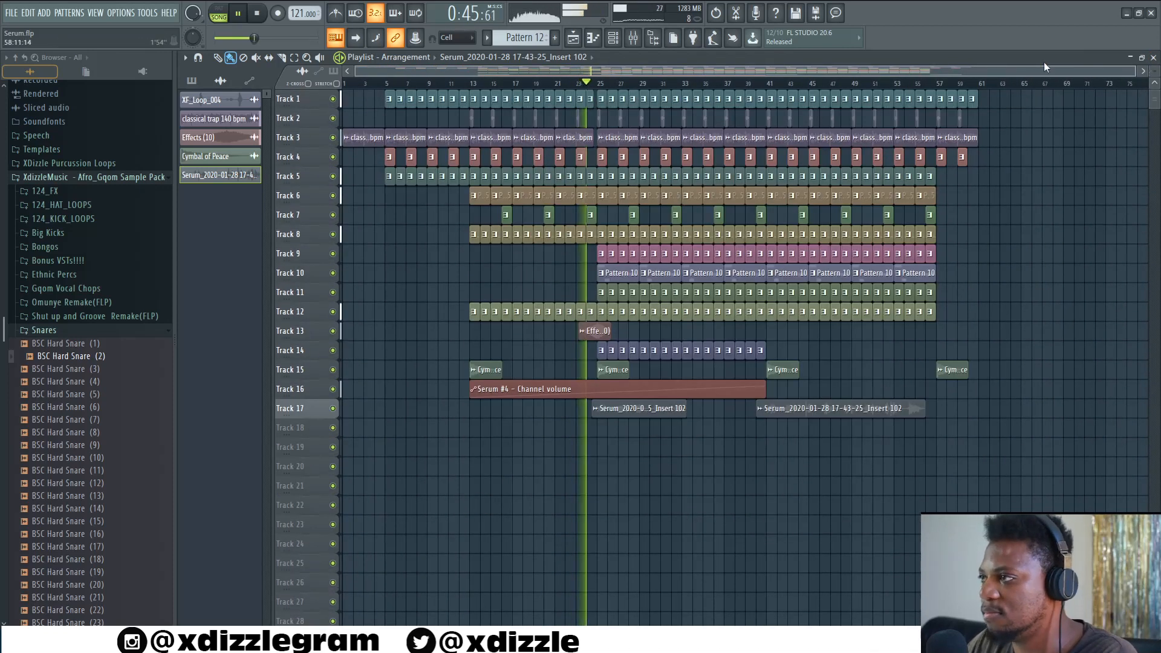
scroll(732, 90, "up", 1)
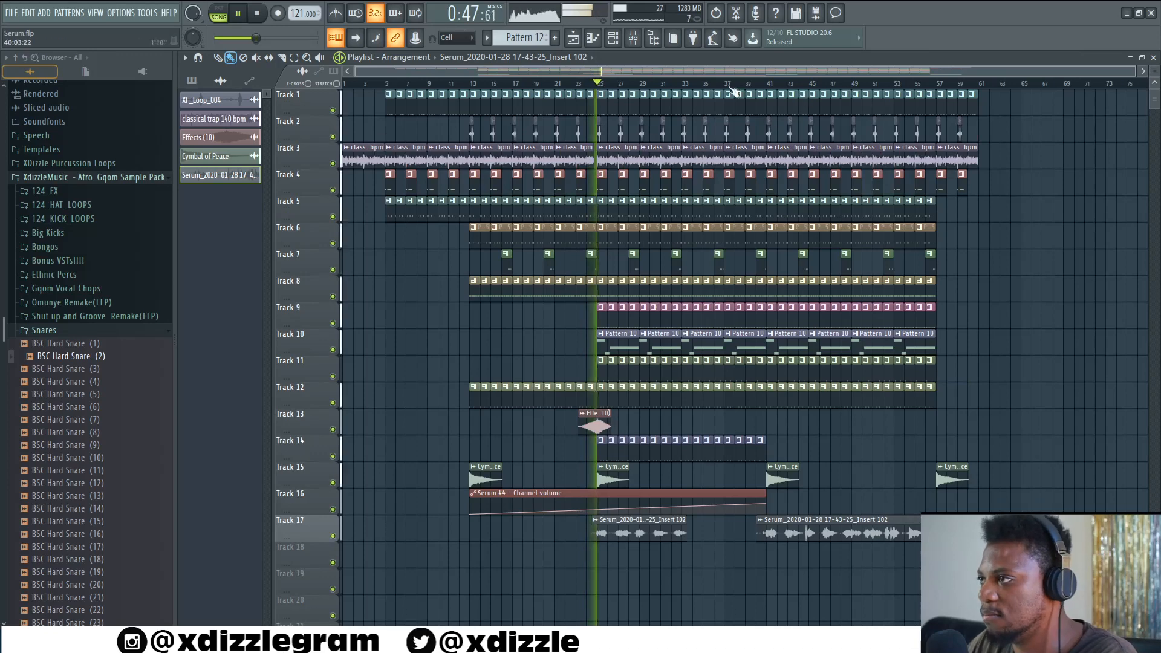
scroll(662, 86, "up", 3)
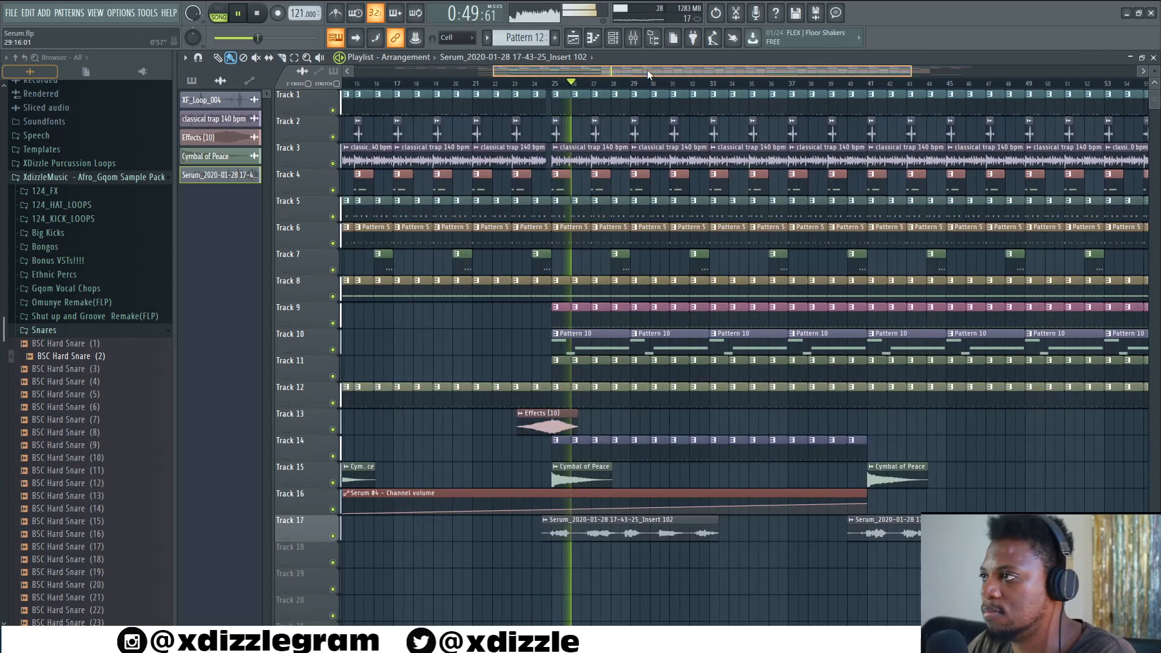
scroll(642, 74, "up", 2)
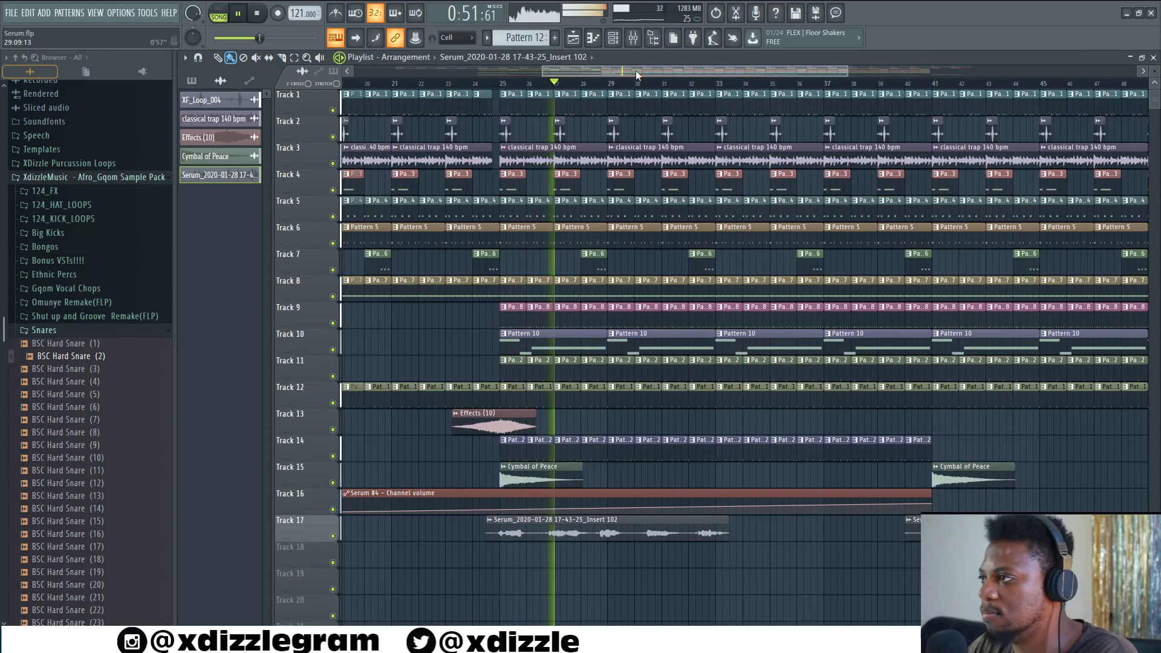
left_click_drag(624, 71, 627, 71)
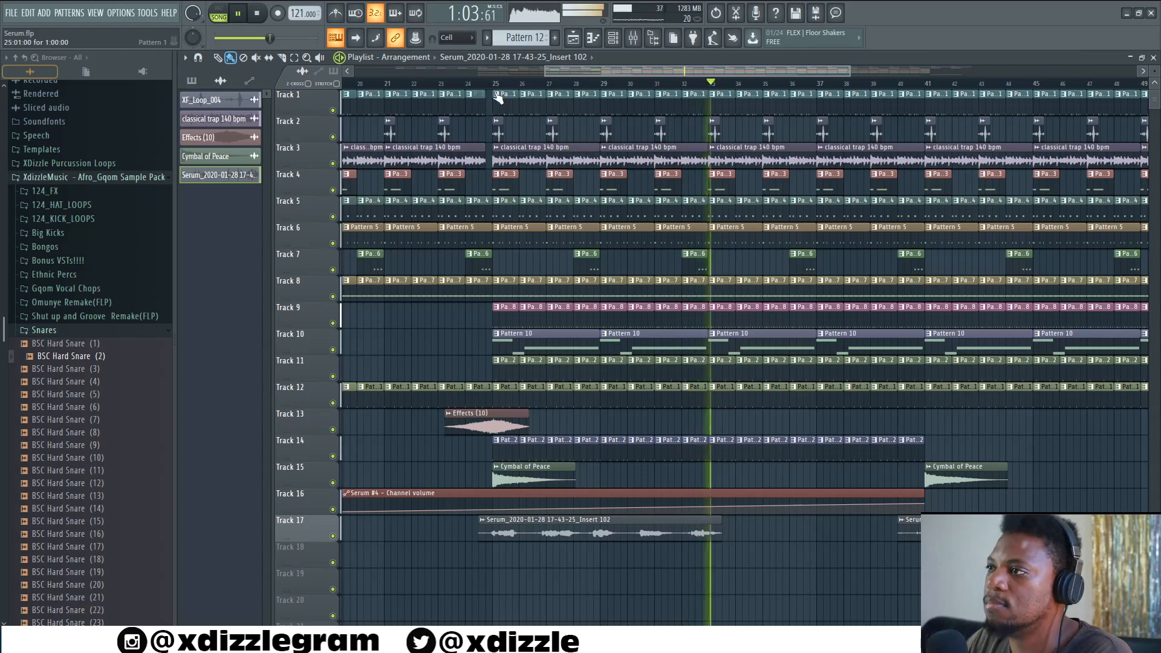
scroll(578, 77, "down", 2)
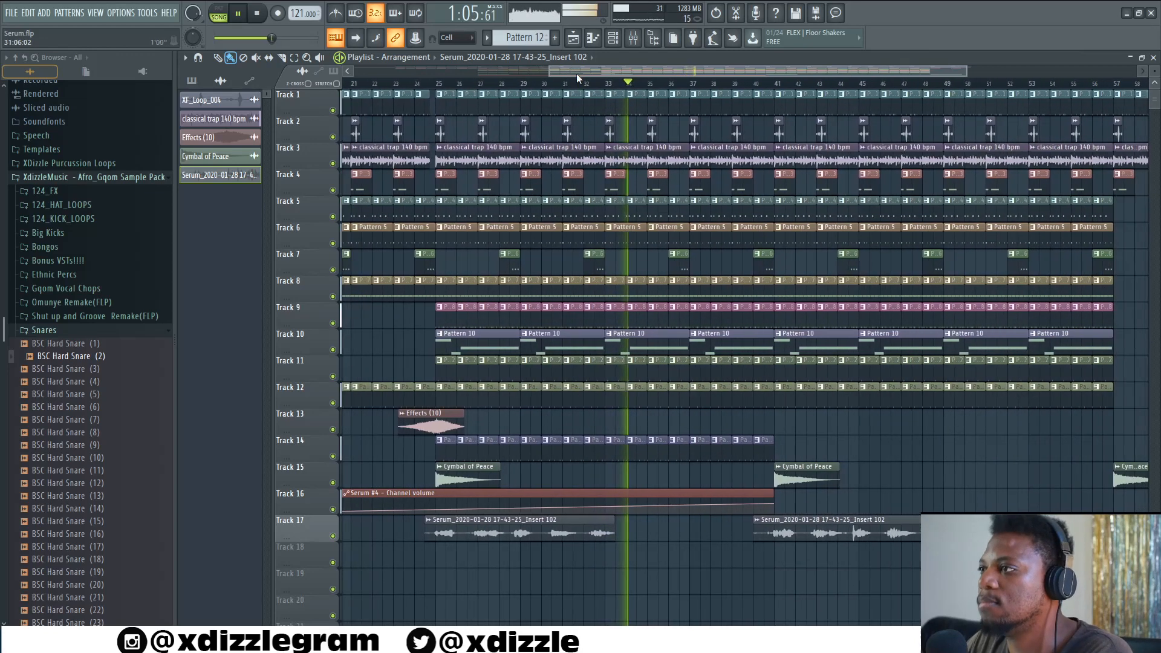
scroll(577, 77, "down", 3)
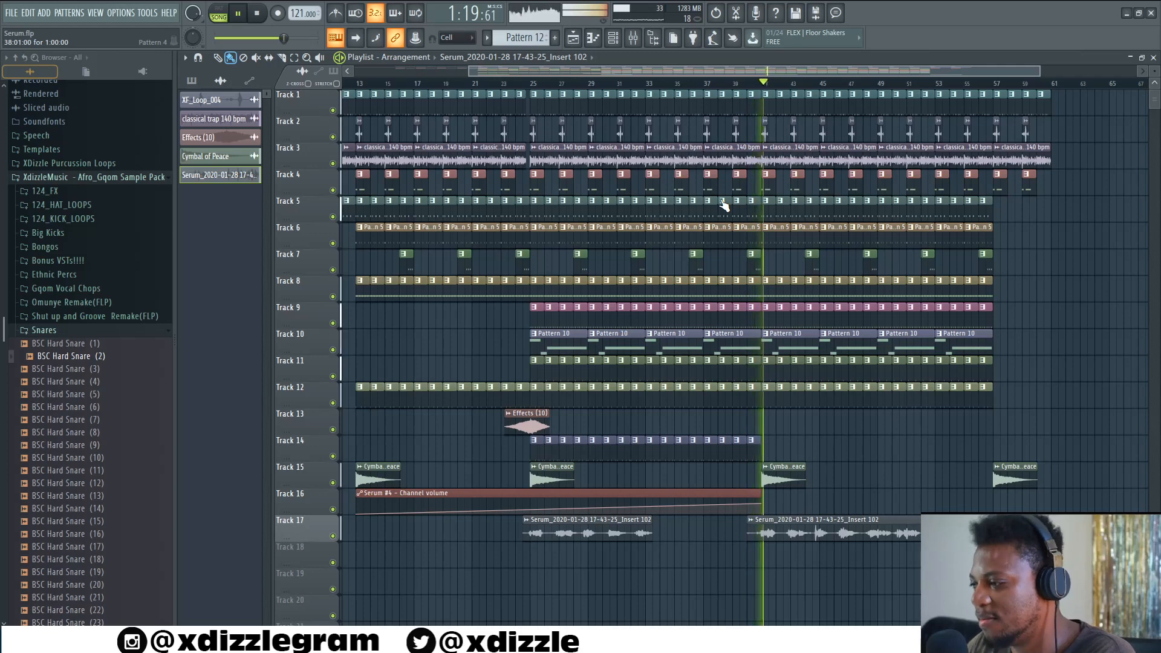
left_click_drag(651, 71, 658, 69)
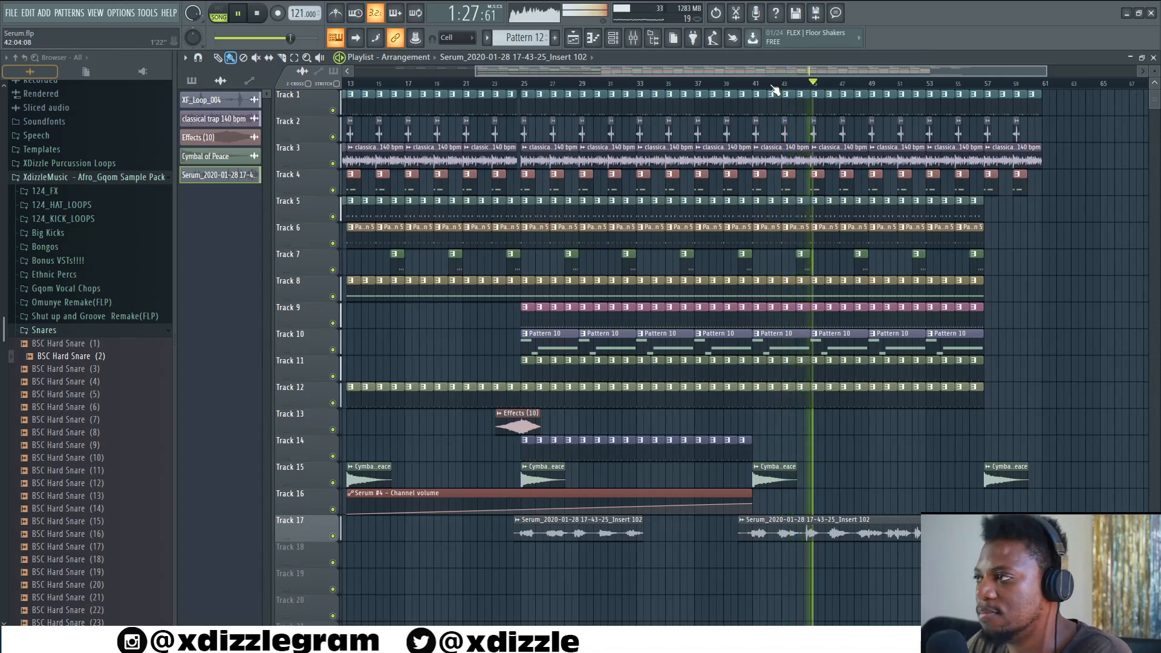
scroll(777, 88, "down", 2)
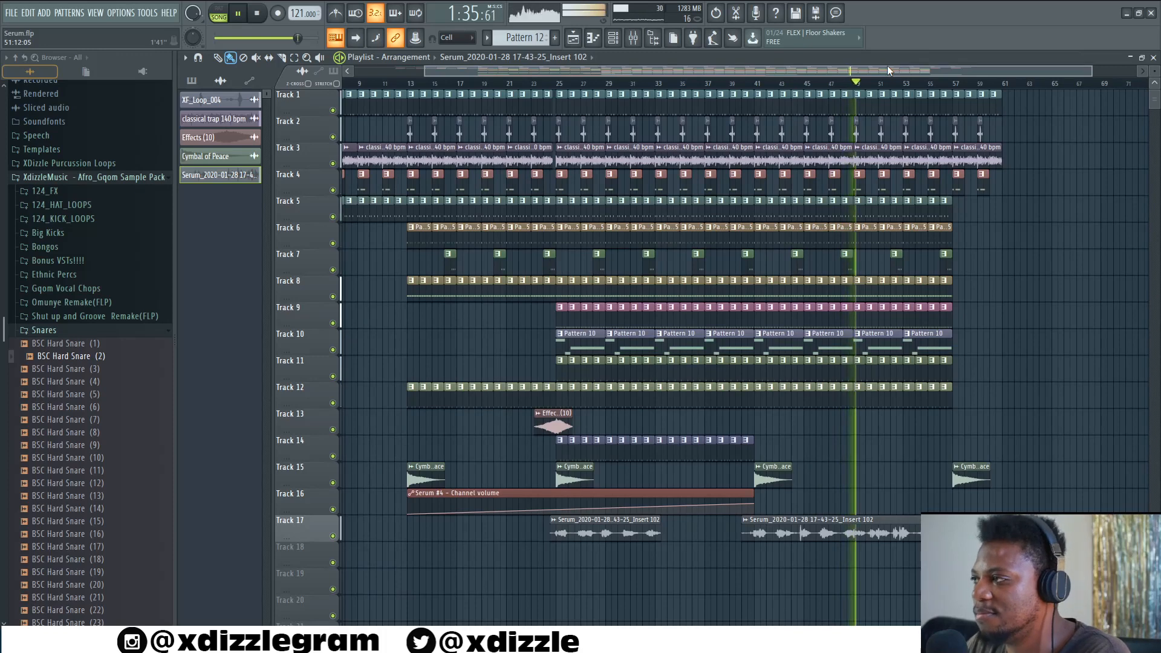
scroll(889, 90, "down", 2)
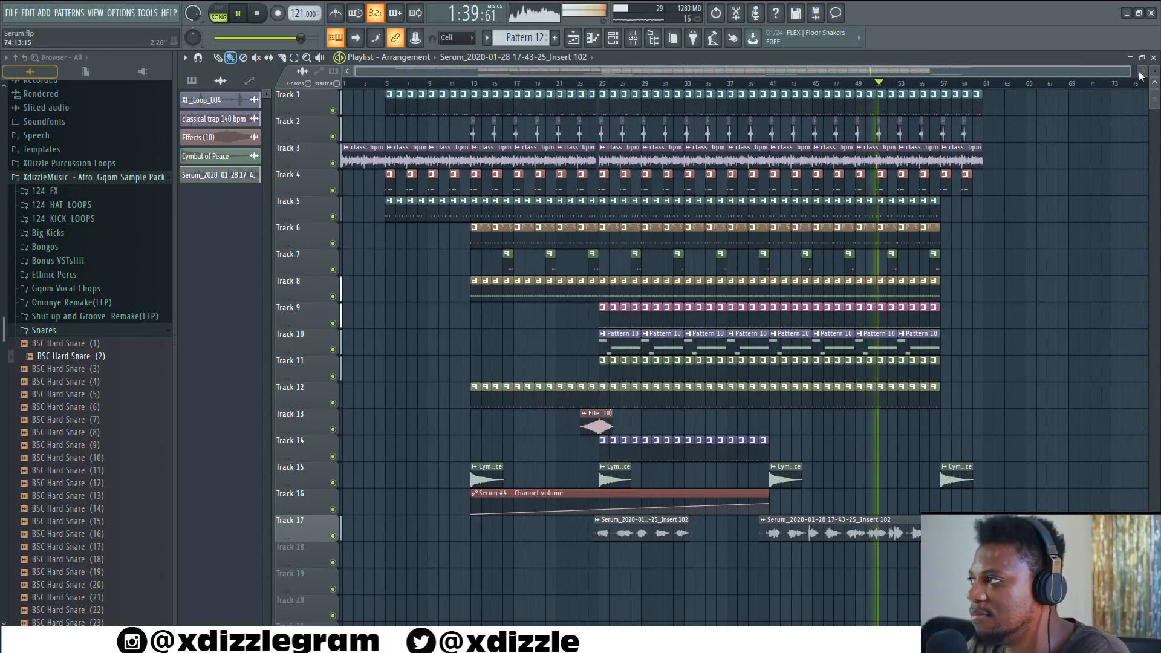
scroll(1153, 71, "down", 2)
scroll(1153, 71, "up", 1)
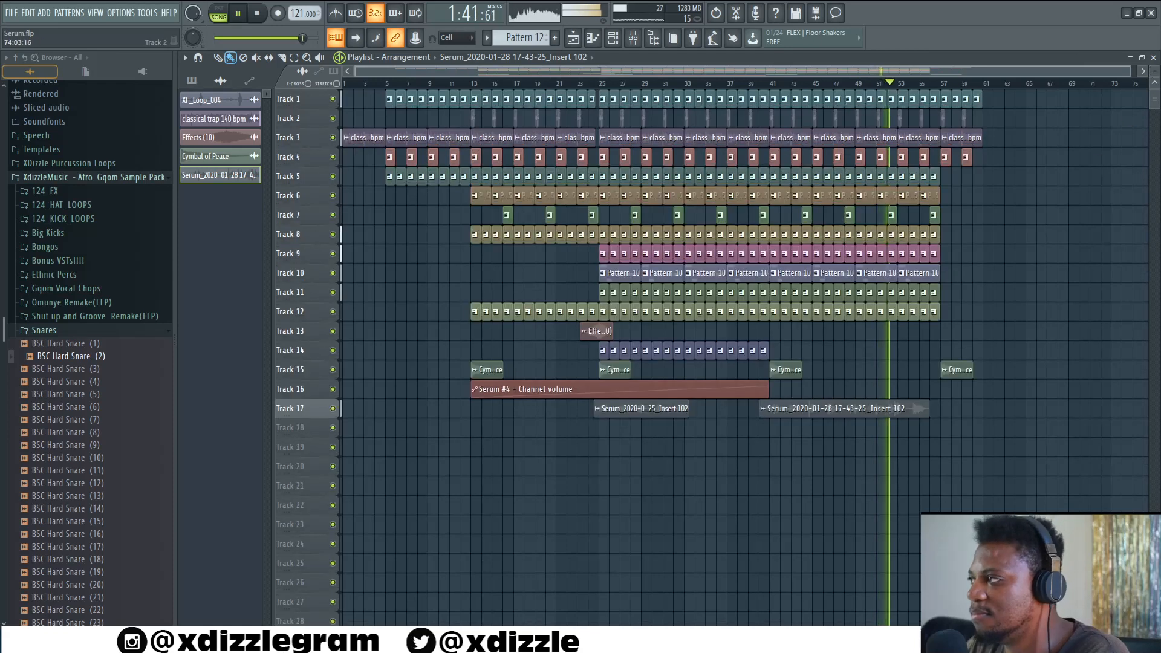
scroll(1153, 71, "up", 1)
scroll(1083, 131, "down", 3)
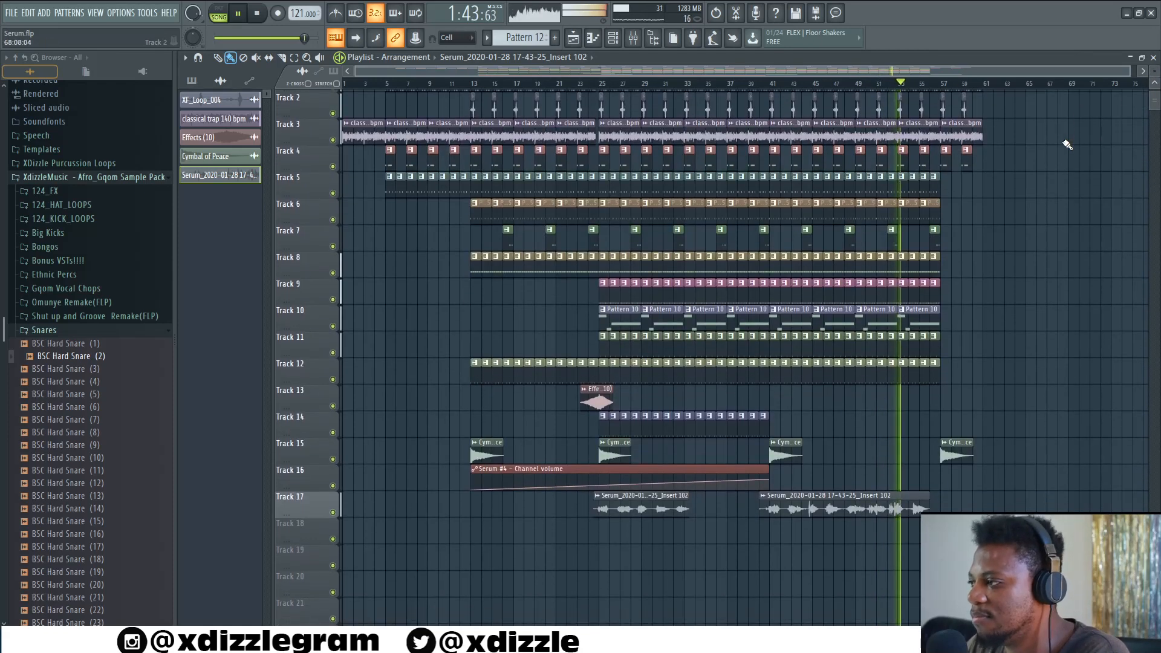
scroll(996, 87, "up", 2)
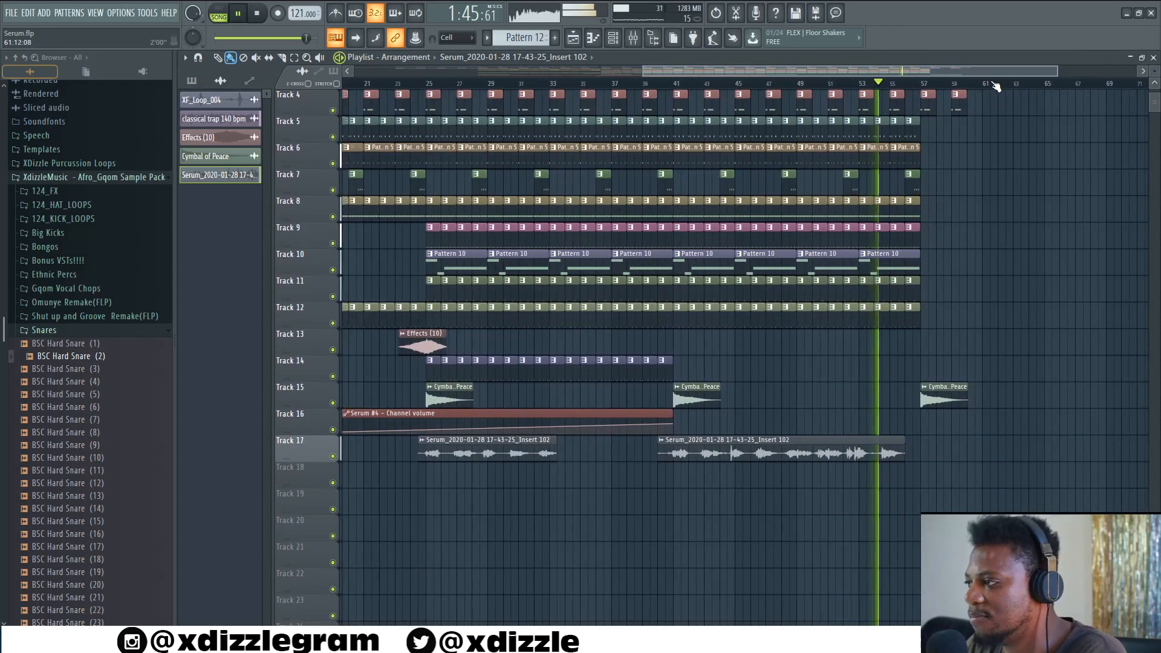
scroll(1024, 164, "up", 3)
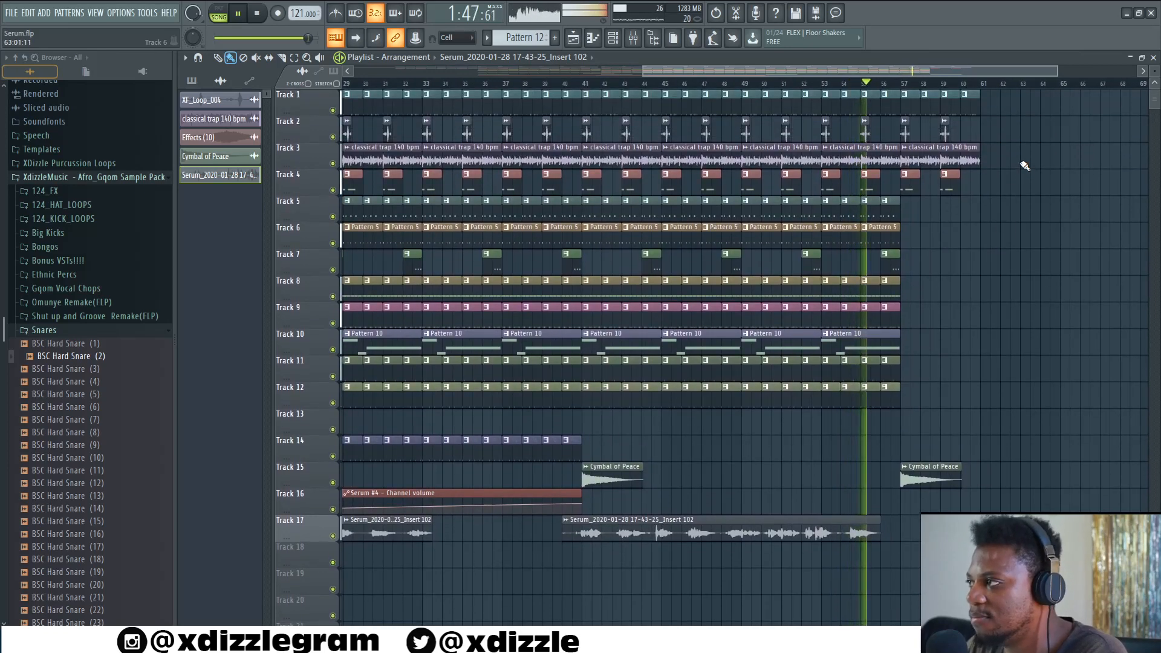
scroll(981, 86, "down", 2)
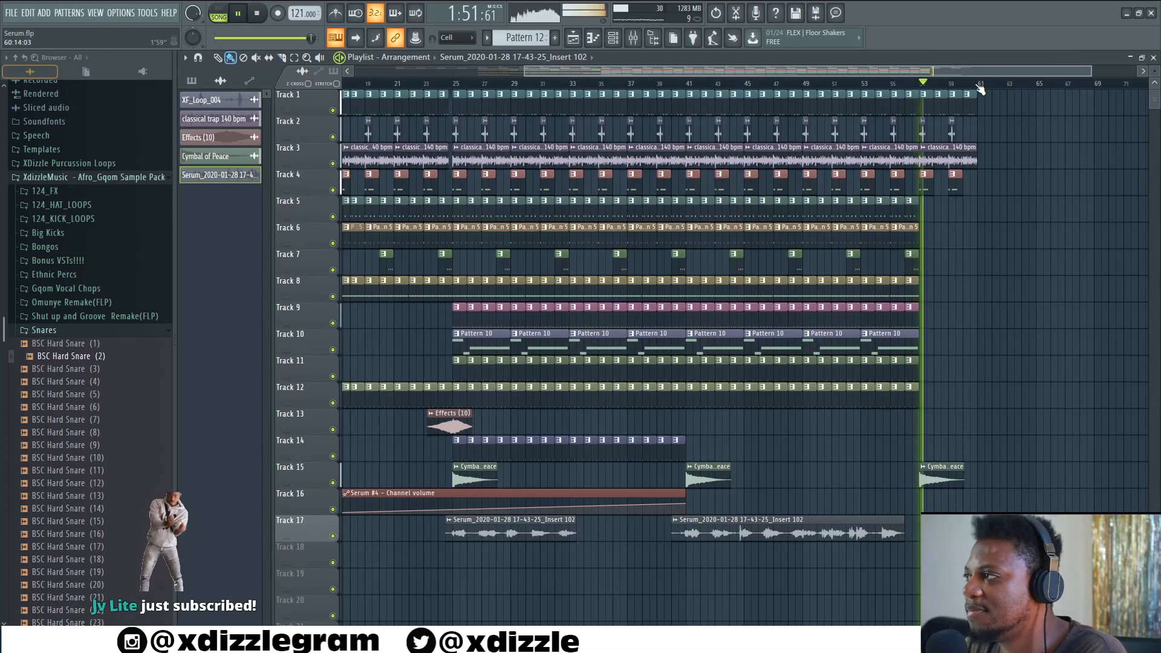
scroll(981, 87, "down", 2)
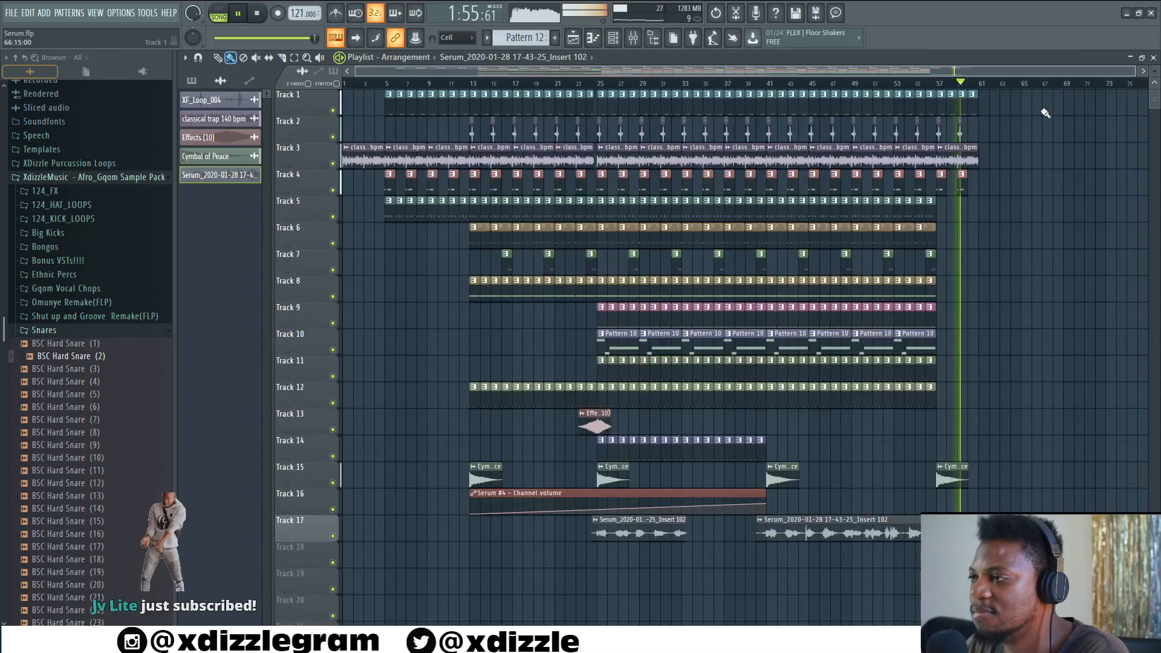
key("space")
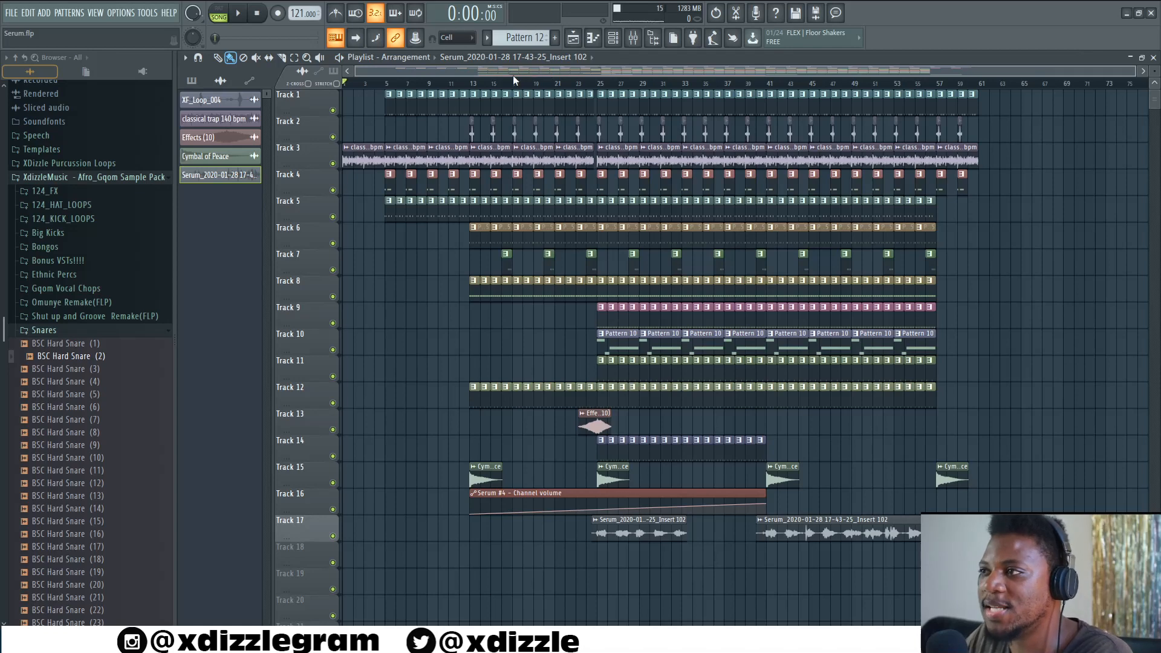
scroll(555, 81, "up", 6)
left_click_drag(557, 71, 504, 69)
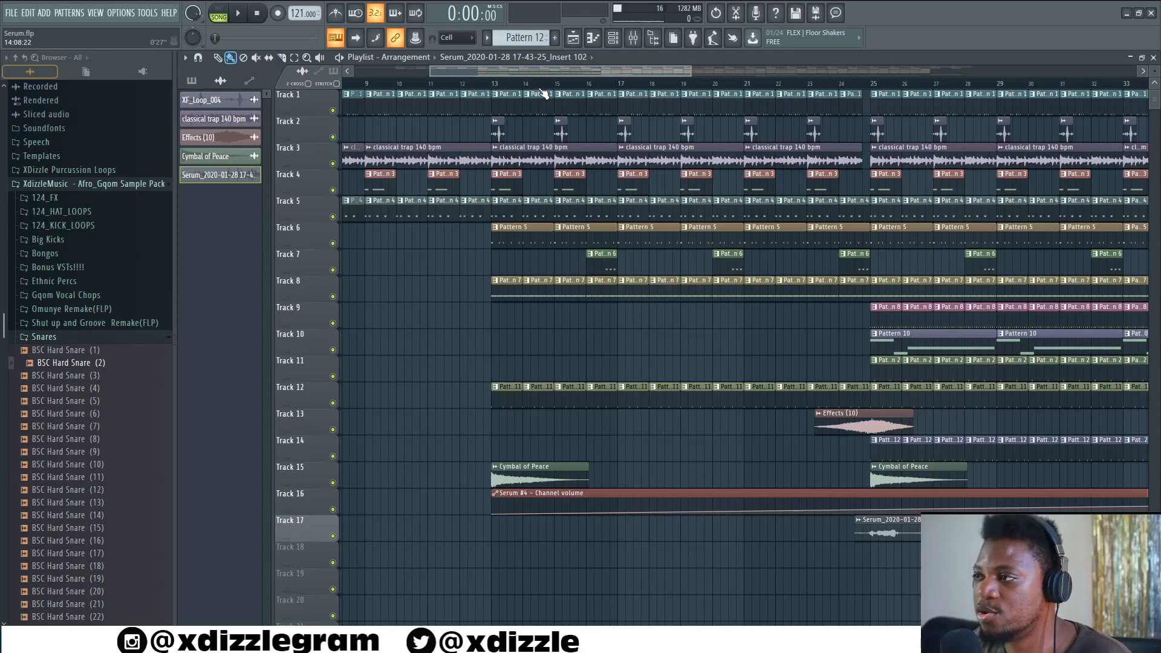
scroll(542, 92, "down", 5)
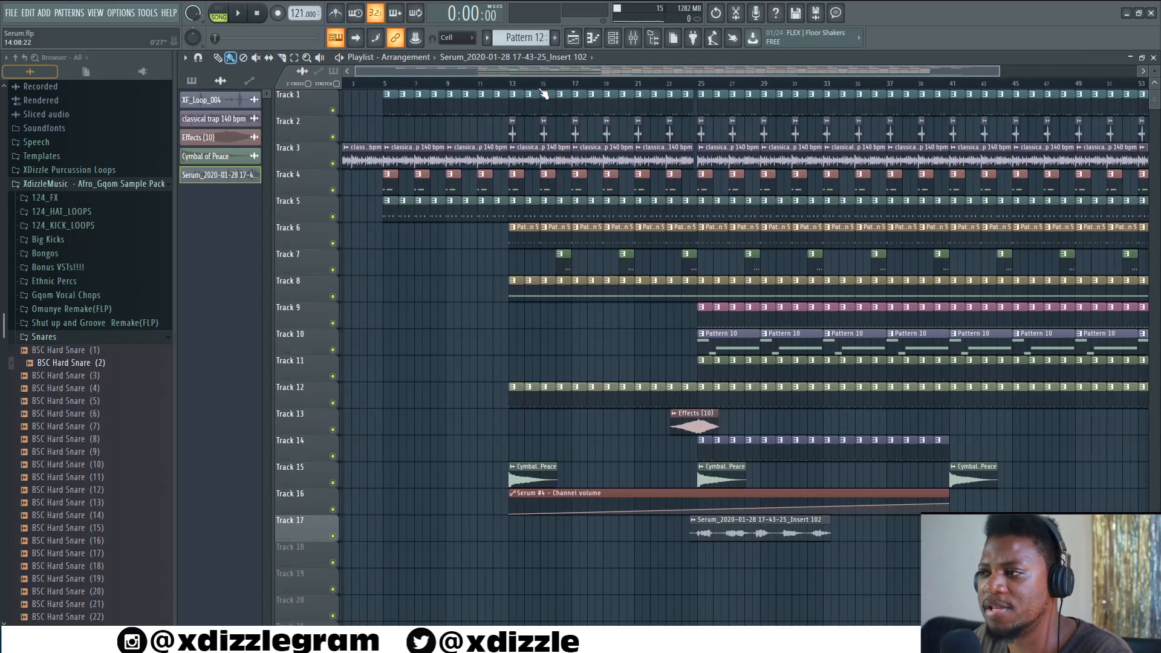